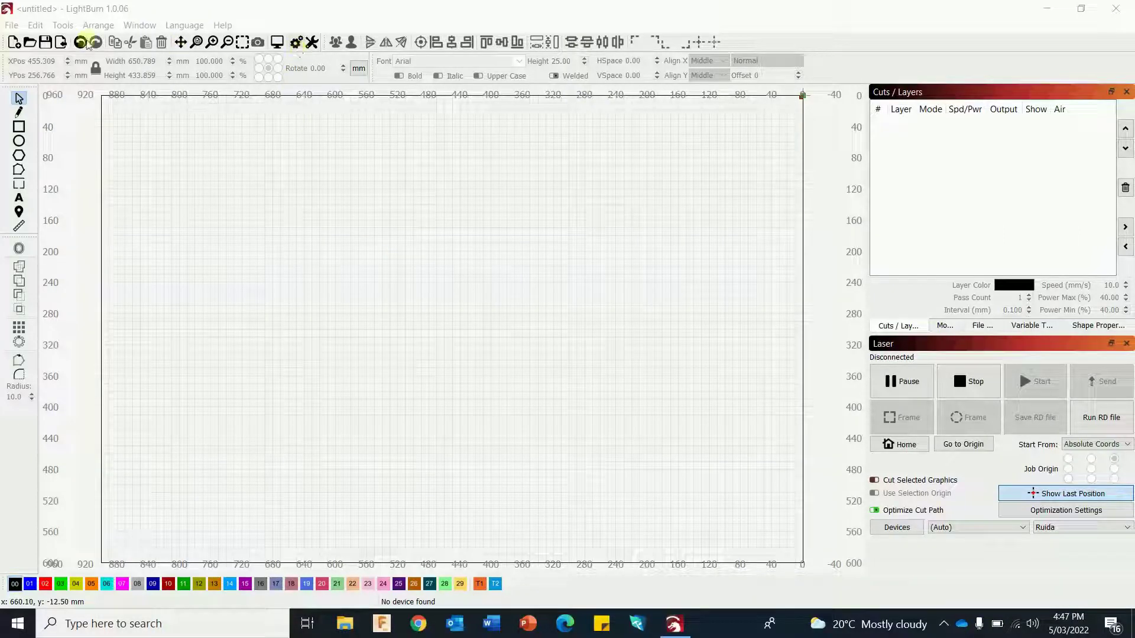
Step: Open the Edit menu to look for the Settings entry
left_click(36, 25)
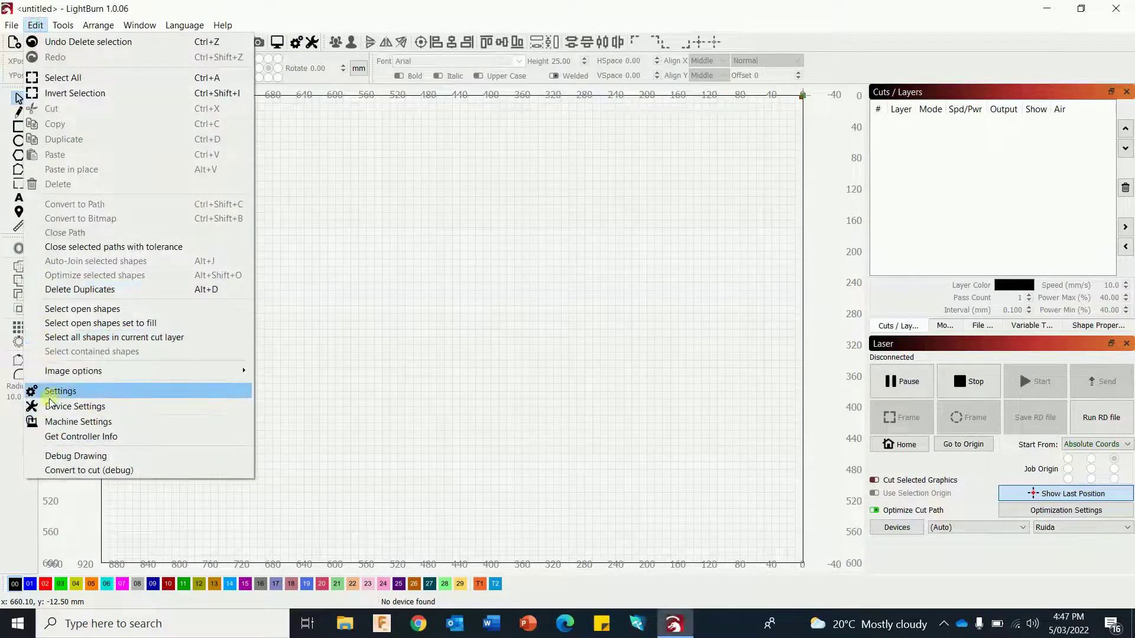
Step: Set the Arrow increment to 5 mm and switch the canvas view style to Filled / Smooth
left_click(481, 238)
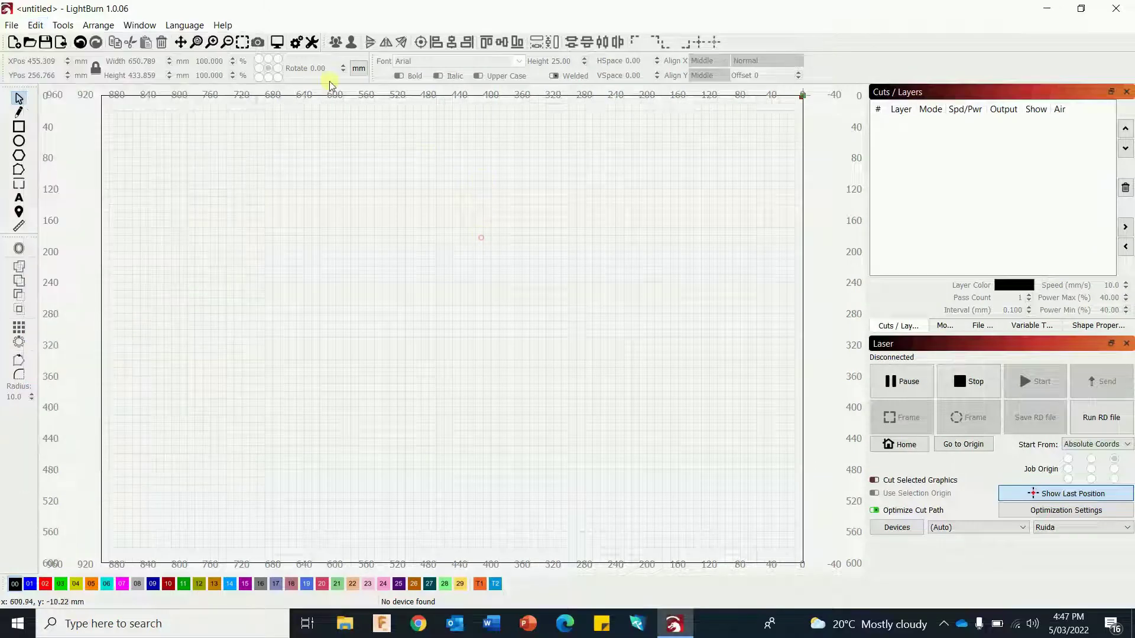
left_click(295, 42)
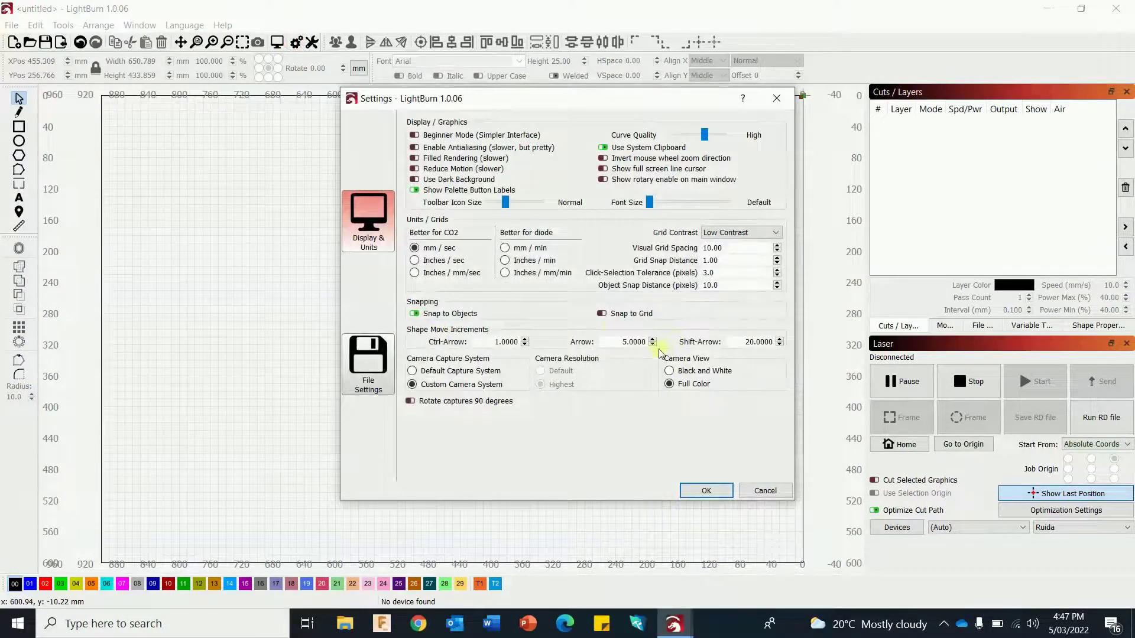
left_click(600, 314)
left_click(602, 314)
type("5")
left_click(706, 491)
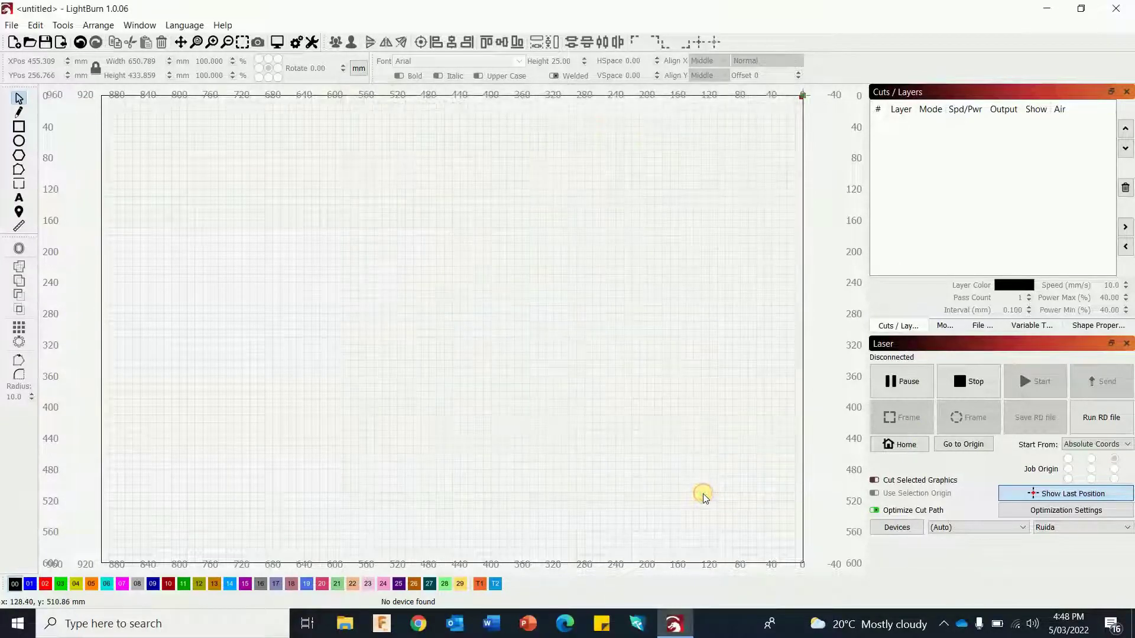
left_click(133, 26)
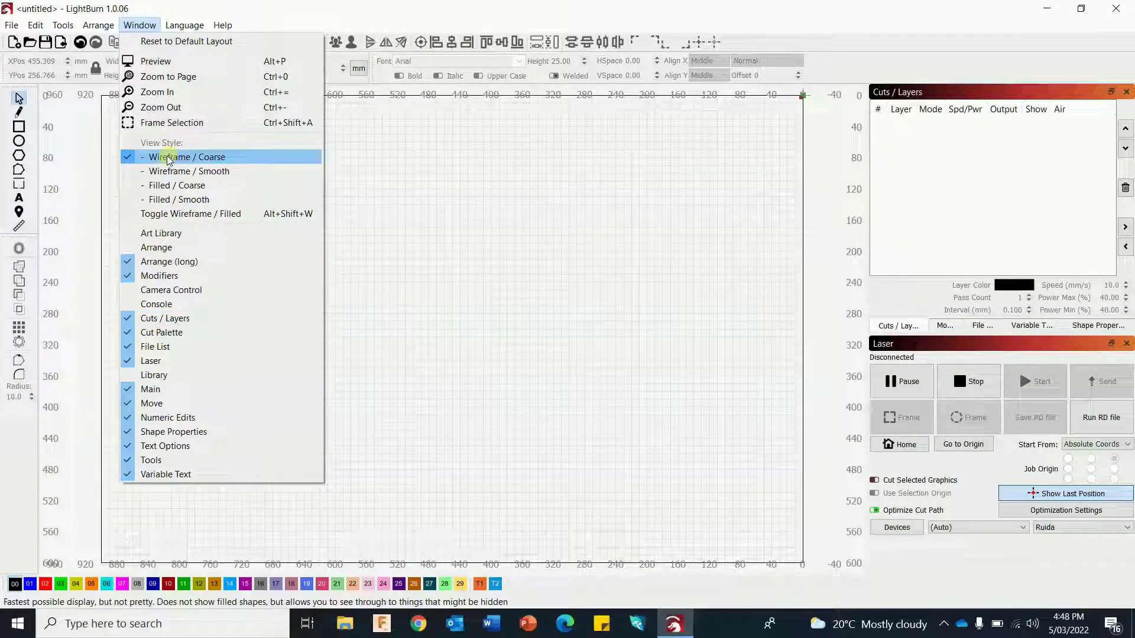
left_click(163, 202)
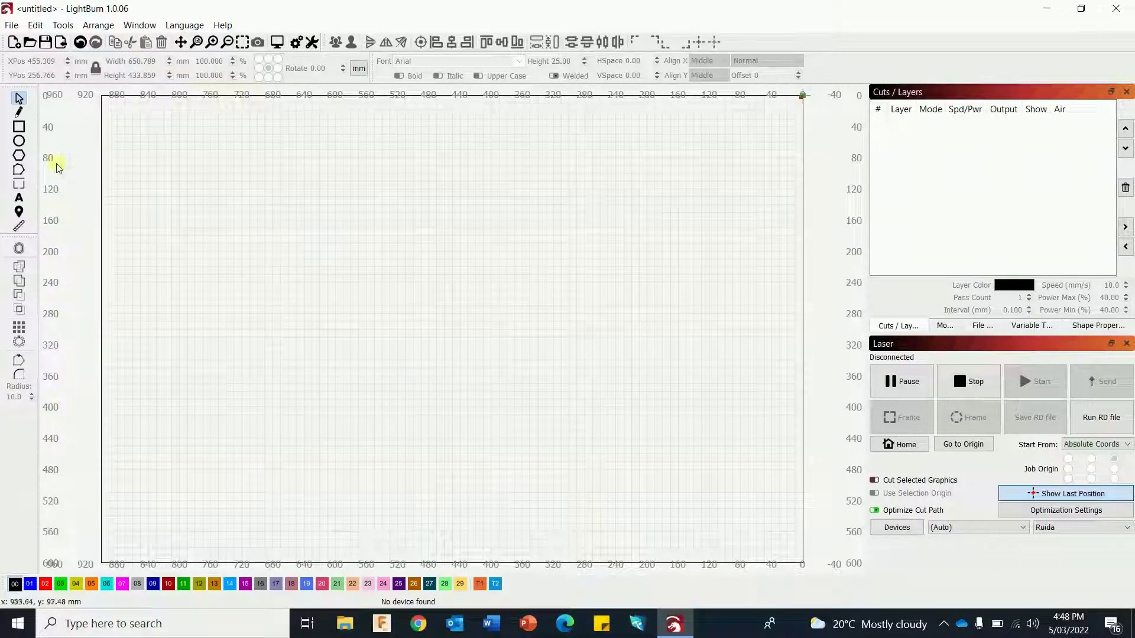
Step: Draw a closed four-sided outline with the Line tool and set the layer Mode to Line
left_click(19, 112)
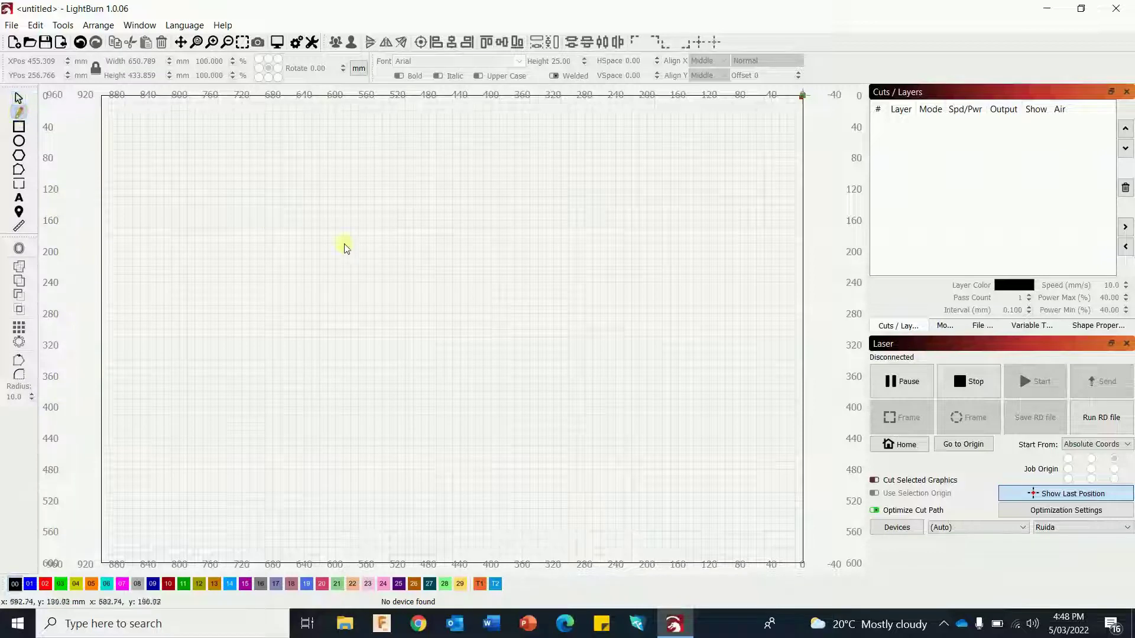
left_click(307, 211)
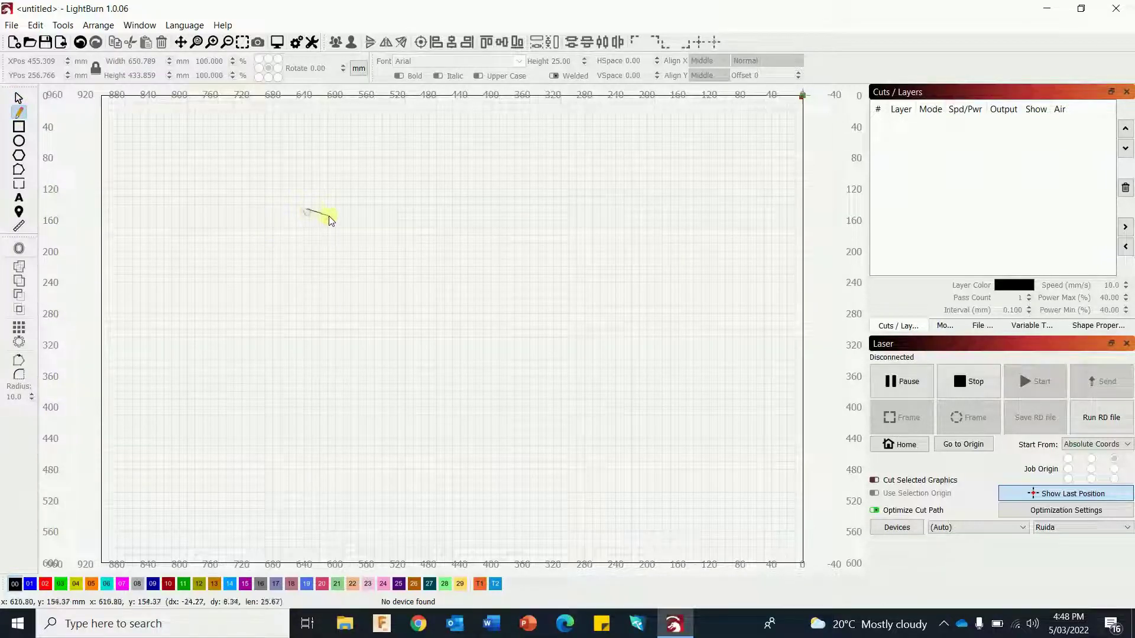
left_click(483, 300)
left_click(436, 378)
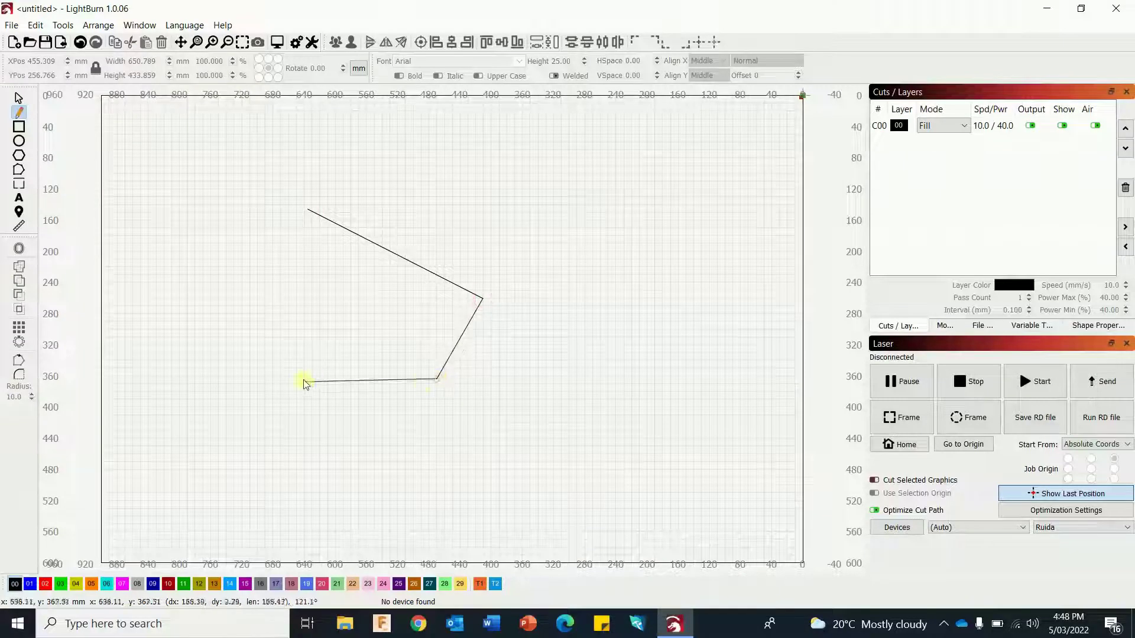
left_click(288, 346)
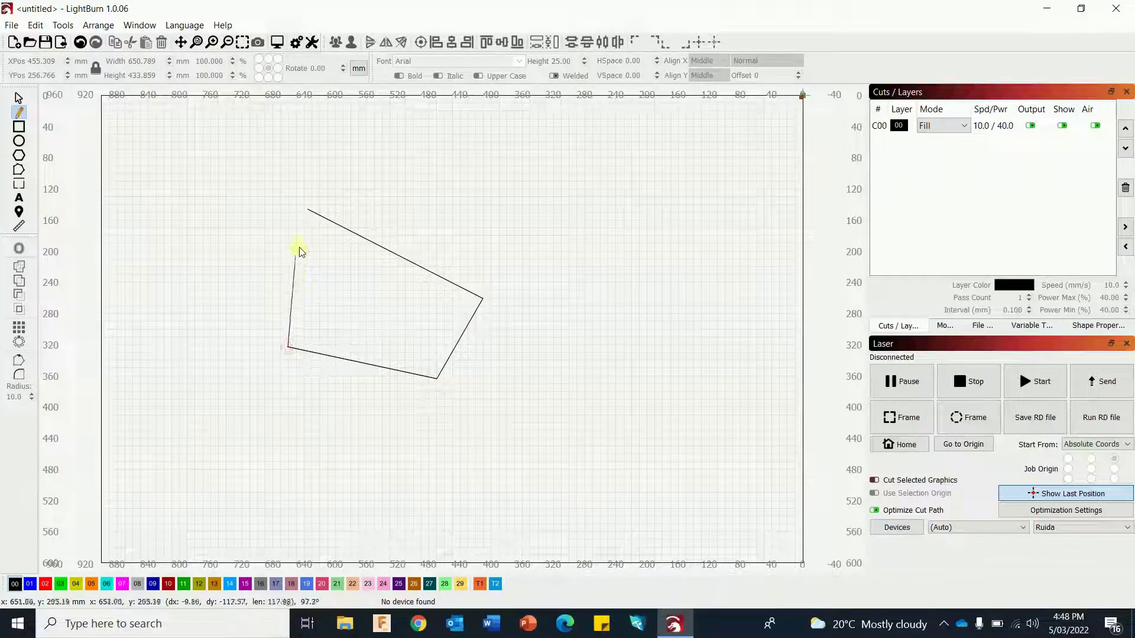
left_click(308, 211)
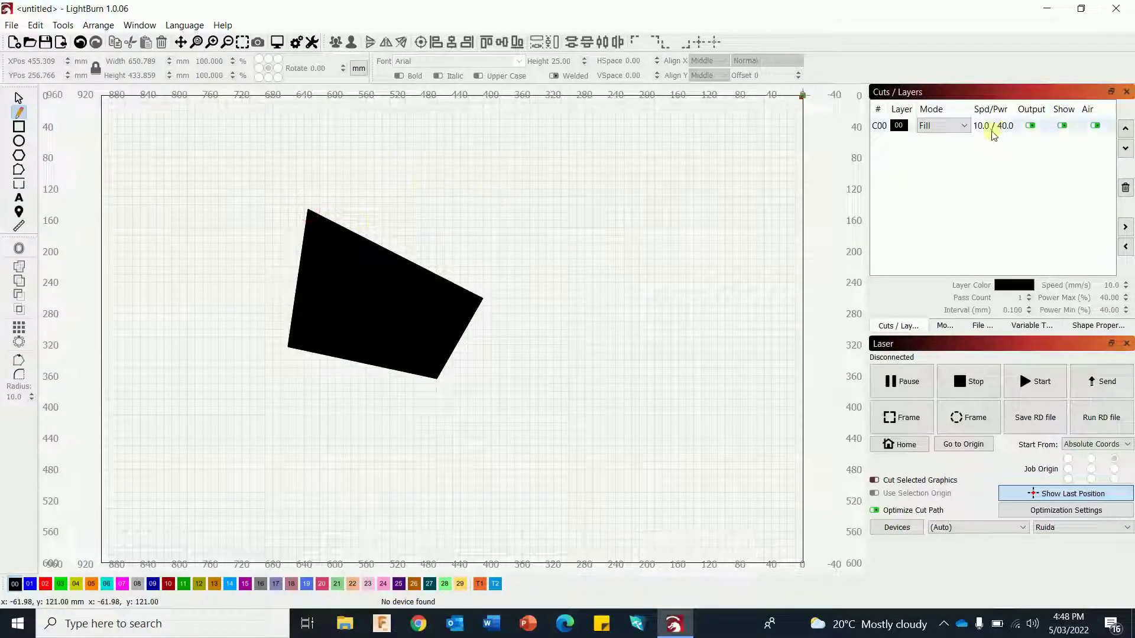
left_click(967, 127)
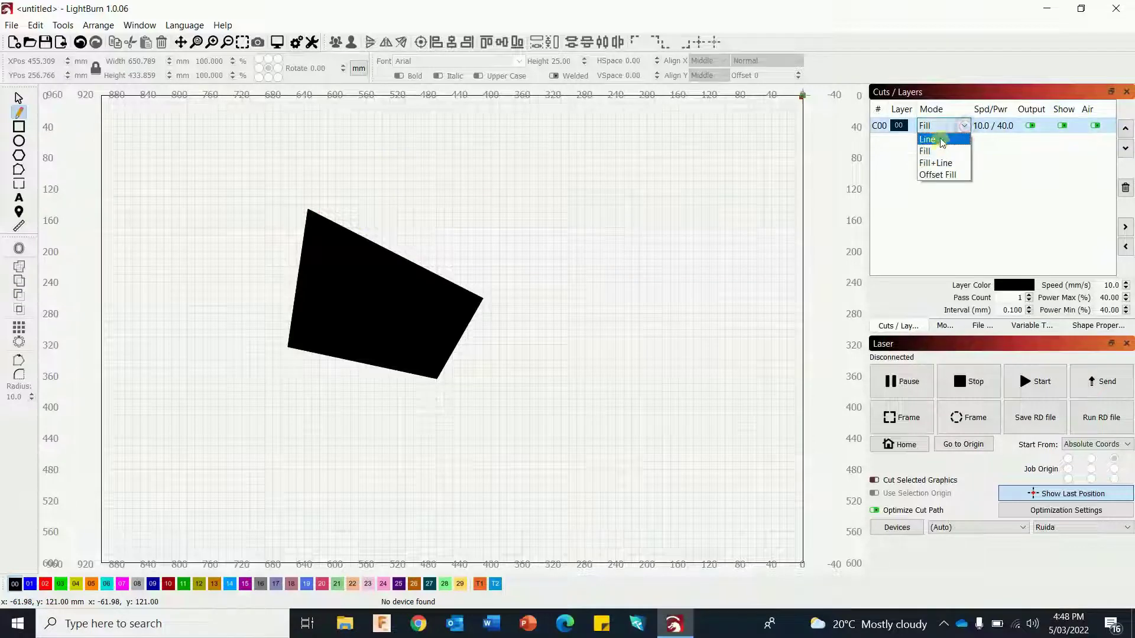
left_click(939, 140)
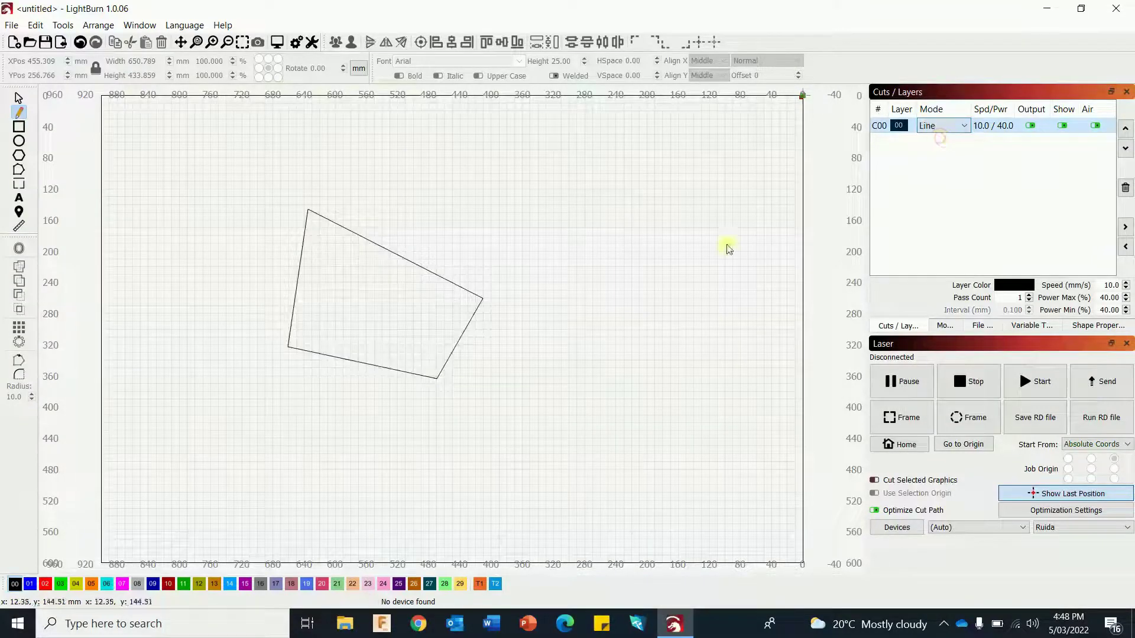
Step: Add a wide rectangle, a square, a tall ellipse, a circle and a hexagon
left_click(19, 129)
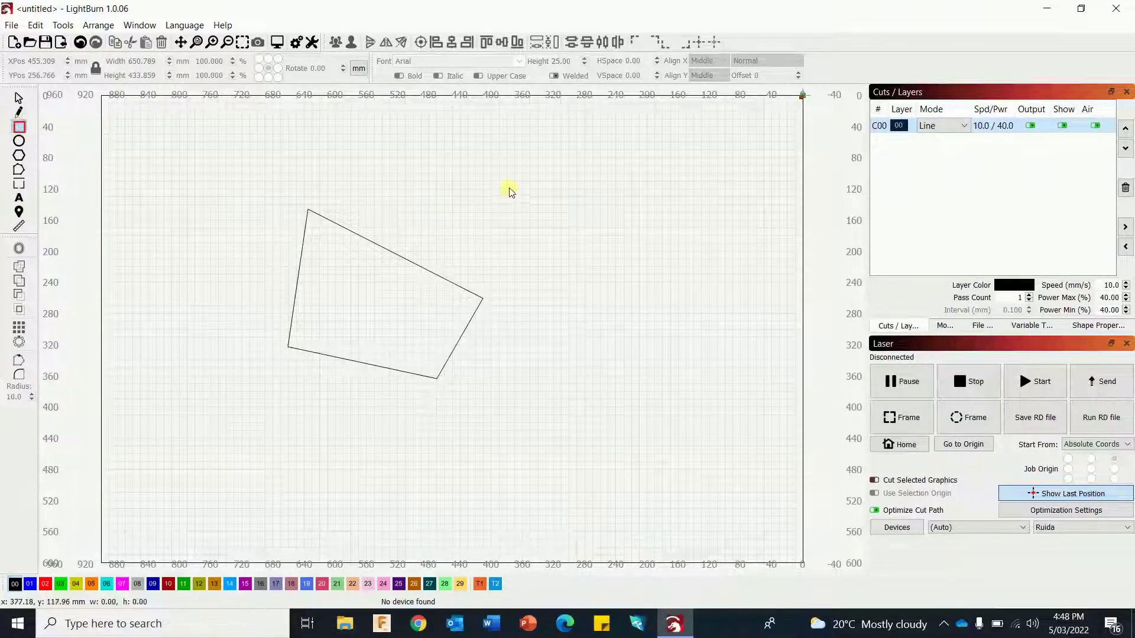
left_click_drag(509, 186, 722, 297)
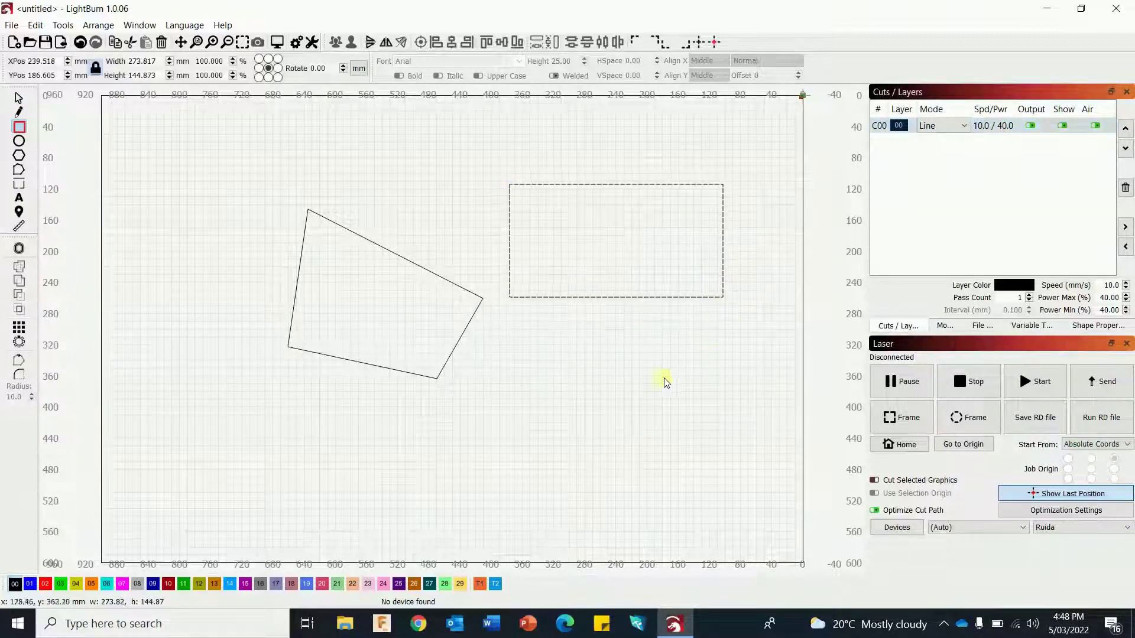
left_click_drag(580, 359, 722, 459)
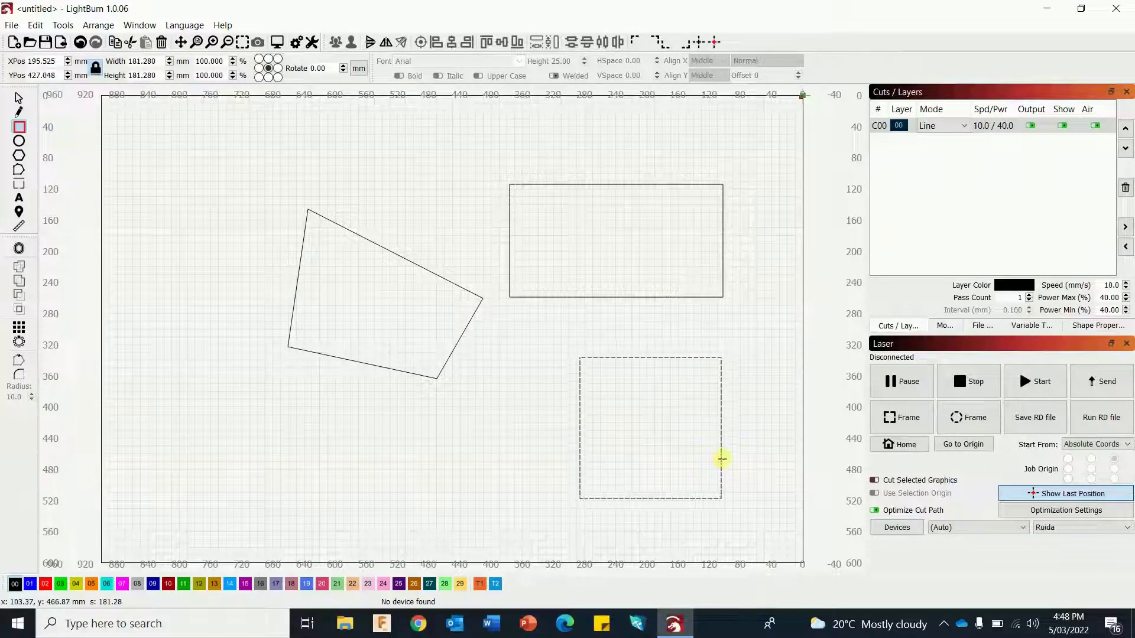
left_click(19, 141)
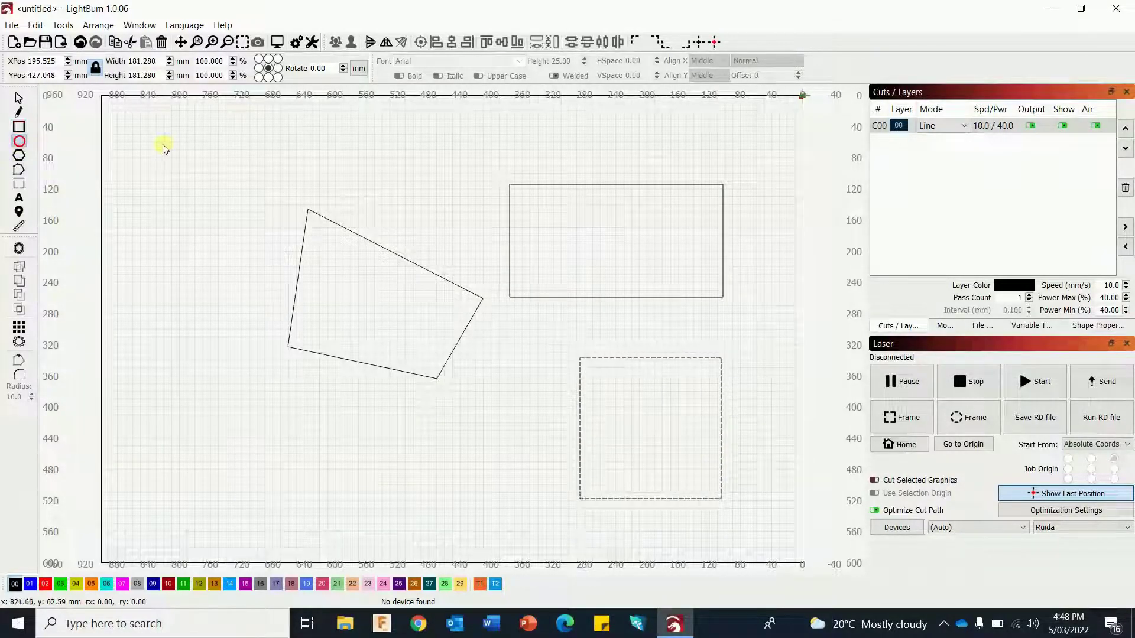
left_click_drag(161, 144, 260, 304)
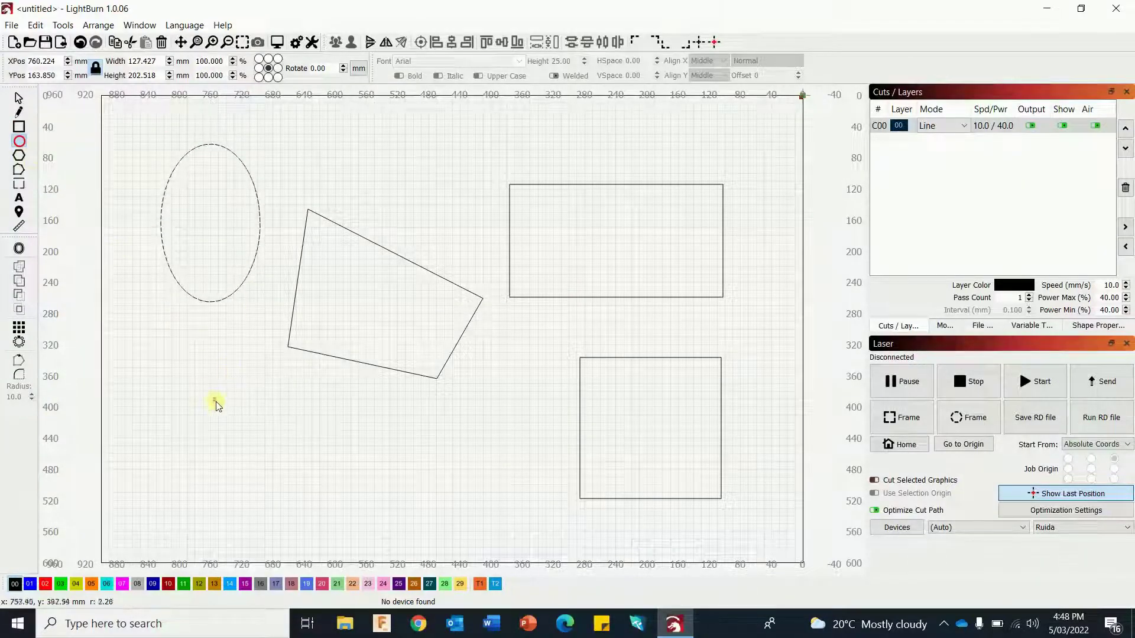
left_click_drag(215, 402, 363, 495)
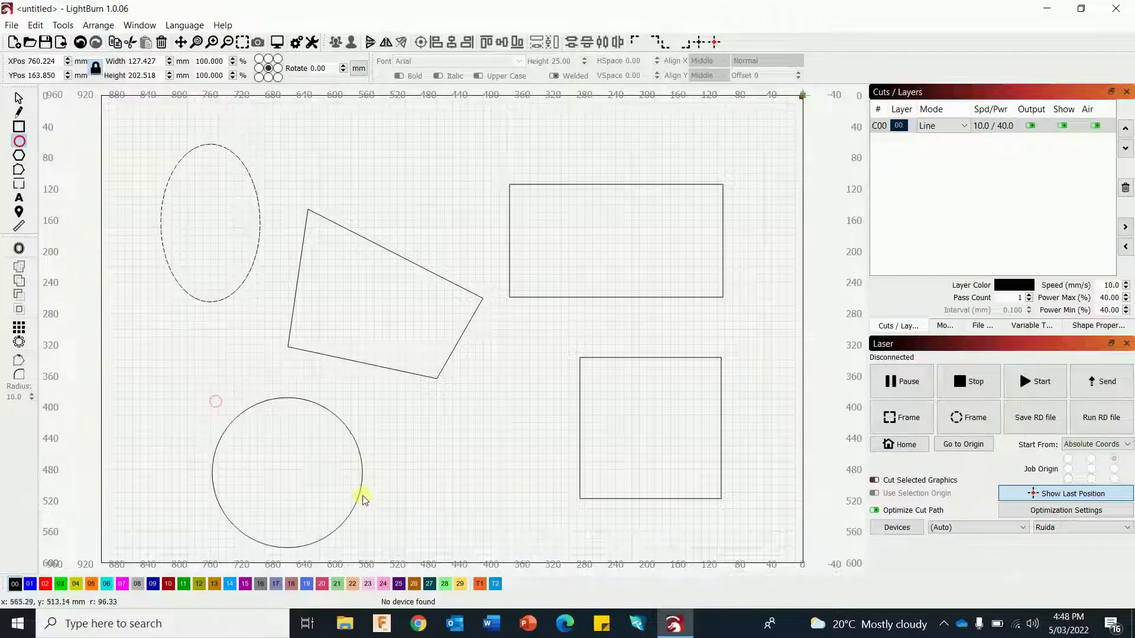
left_click(19, 155)
left_click_drag(353, 148, 438, 239)
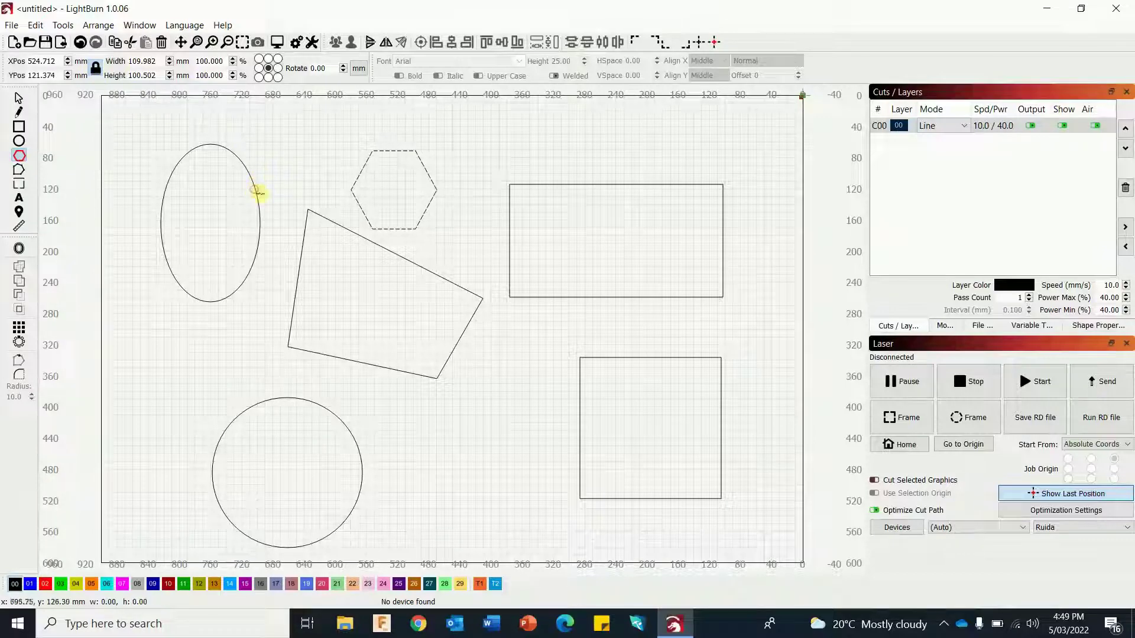
Step: Unlock the ellipse's proportions and set its width to 200 mm
key("Escape")
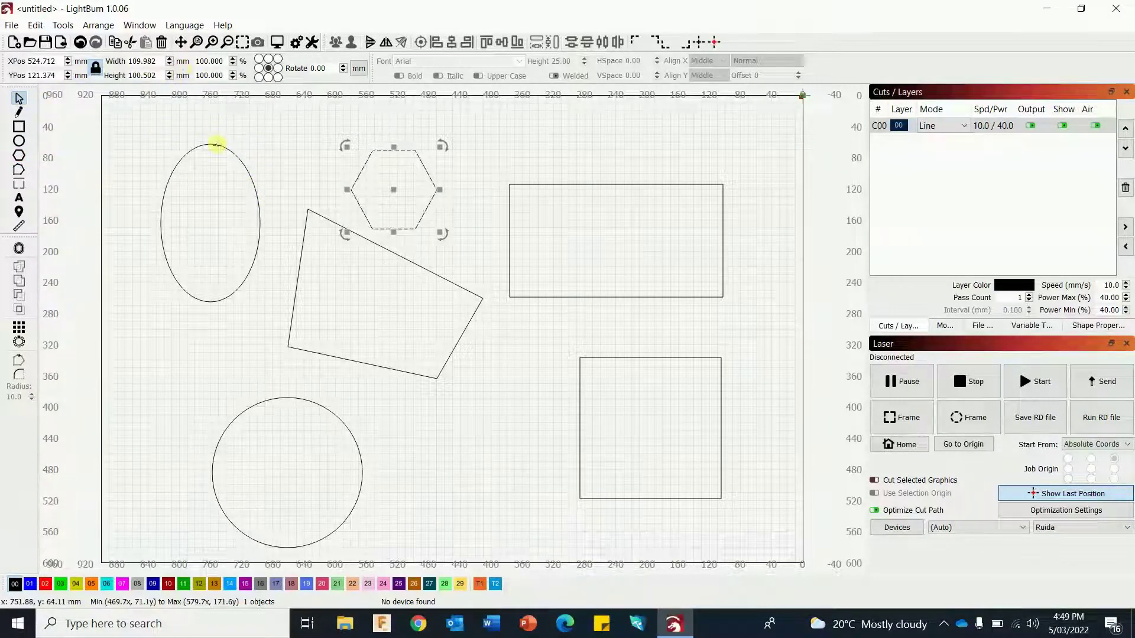
left_click(216, 143)
left_click(95, 70)
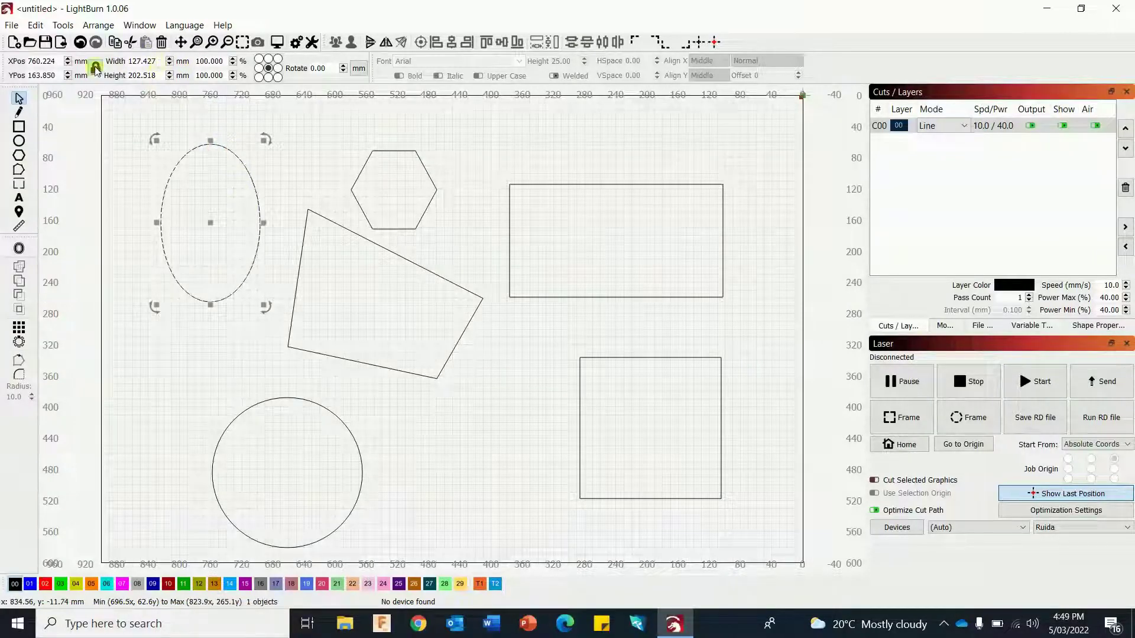
left_click_drag(262, 139, 286, 108)
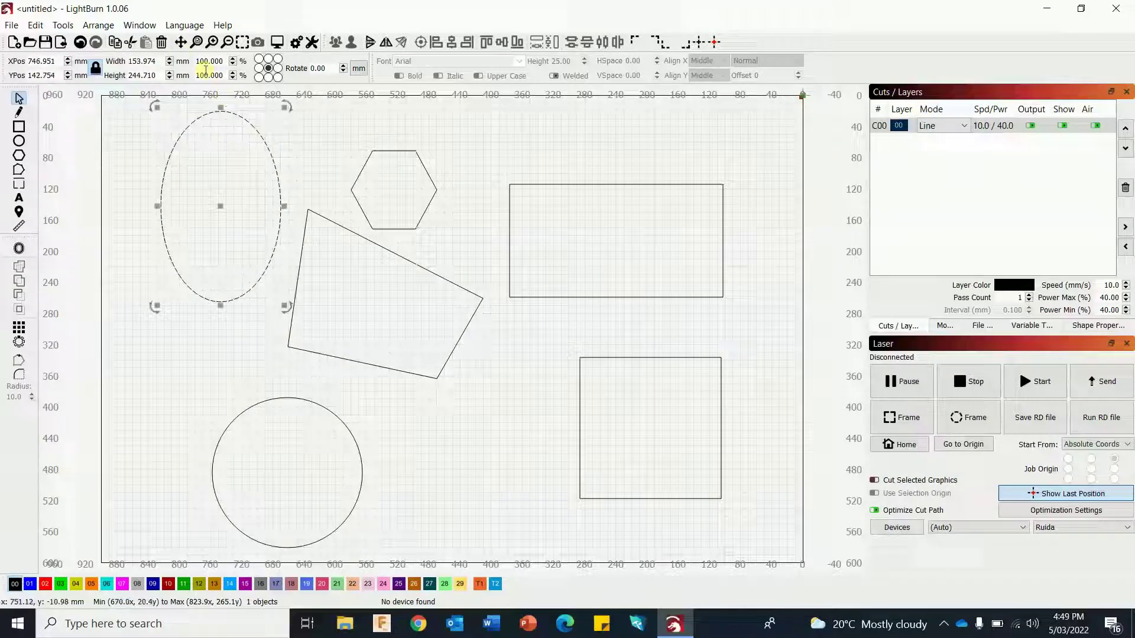
double_click(145, 61)
type("200")
key("Return")
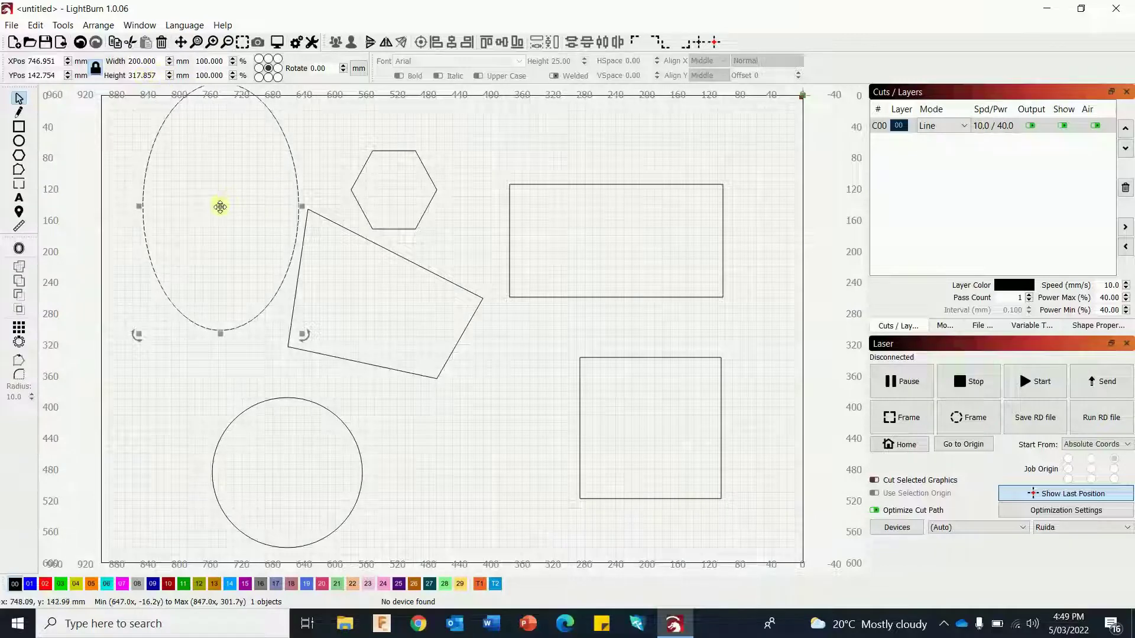
Step: Move the ellipse lower on the canvas and set its height to 300 mm
left_click_drag(220, 206, 219, 293)
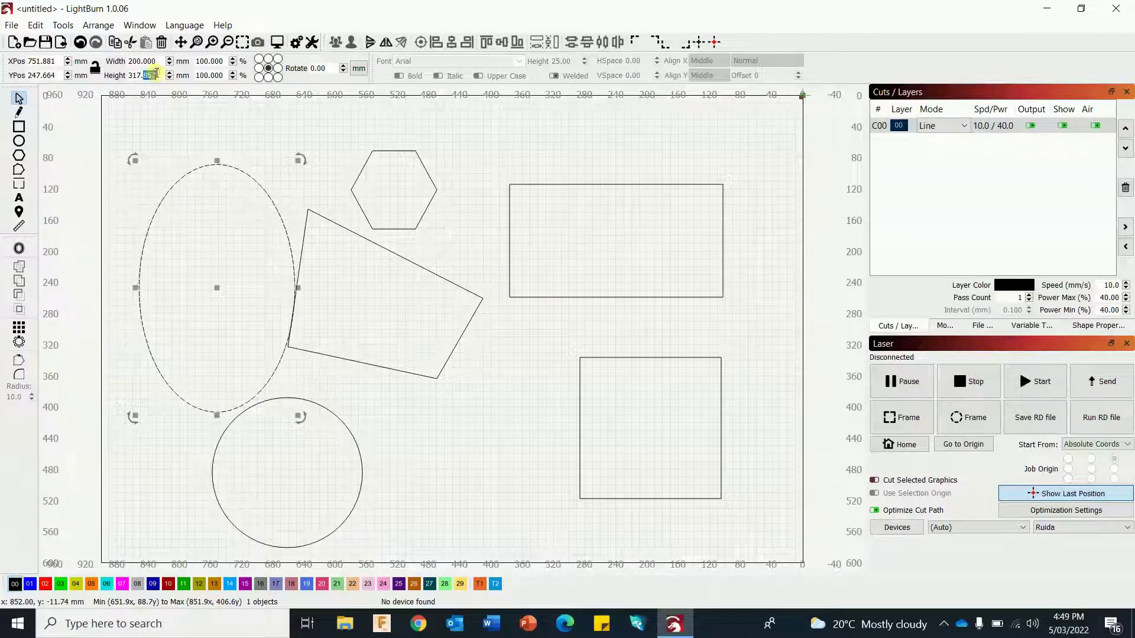
key("ctrl+a")
type("300")
key("Return")
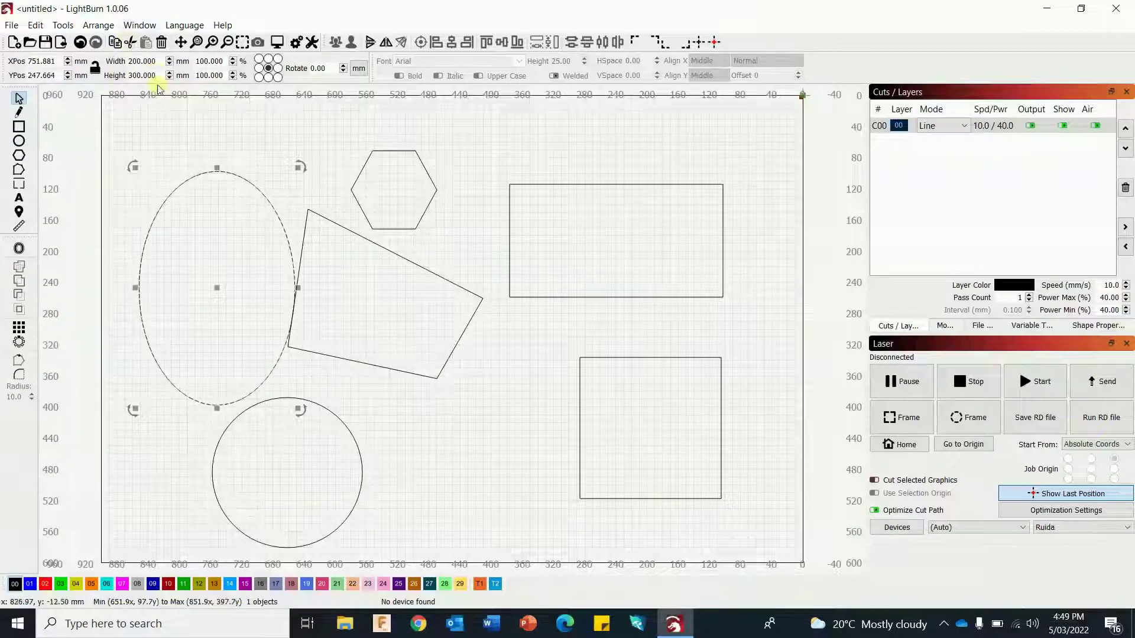
left_click(487, 405)
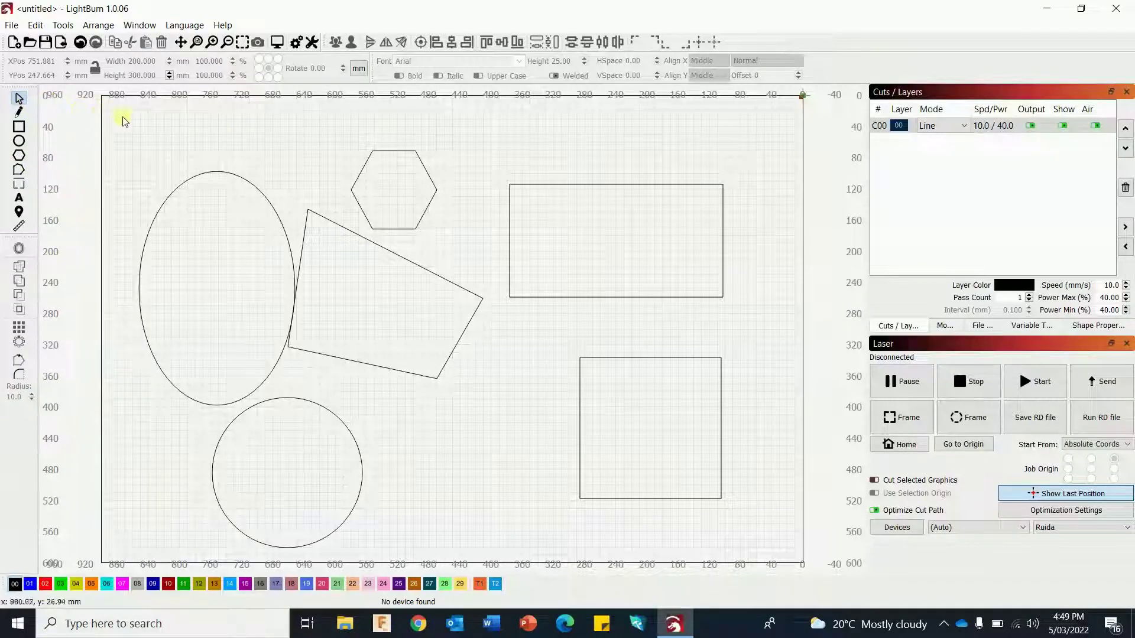
Step: Delete the ellipse, hexagon, polygon and circle, then draw a closed five-sided line shape
left_click_drag(123, 120, 523, 549)
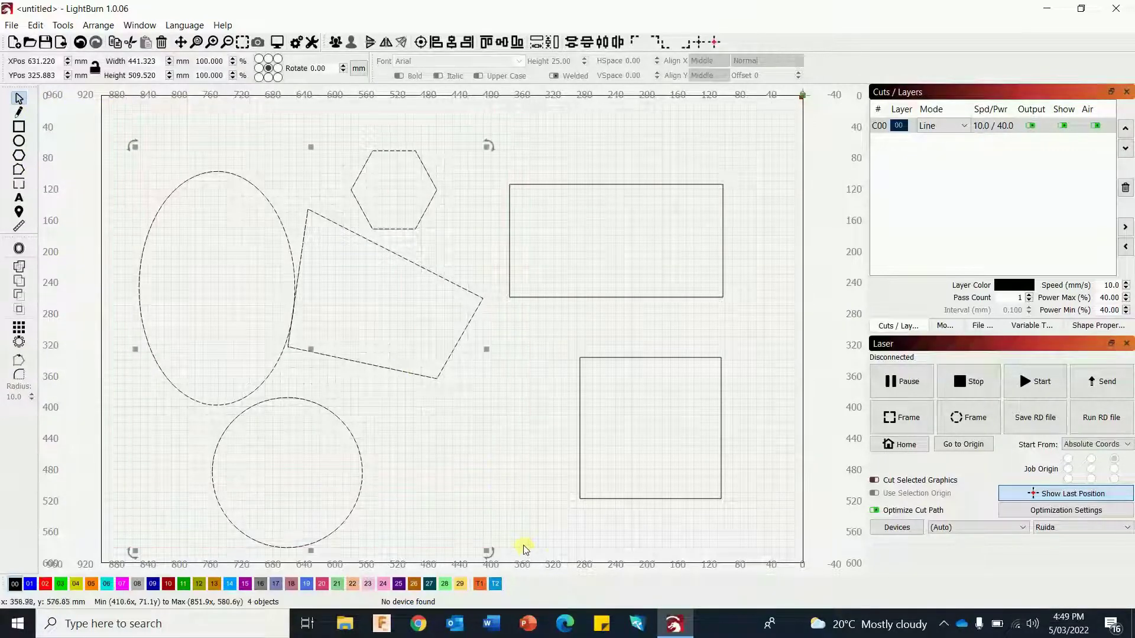
key("Delete")
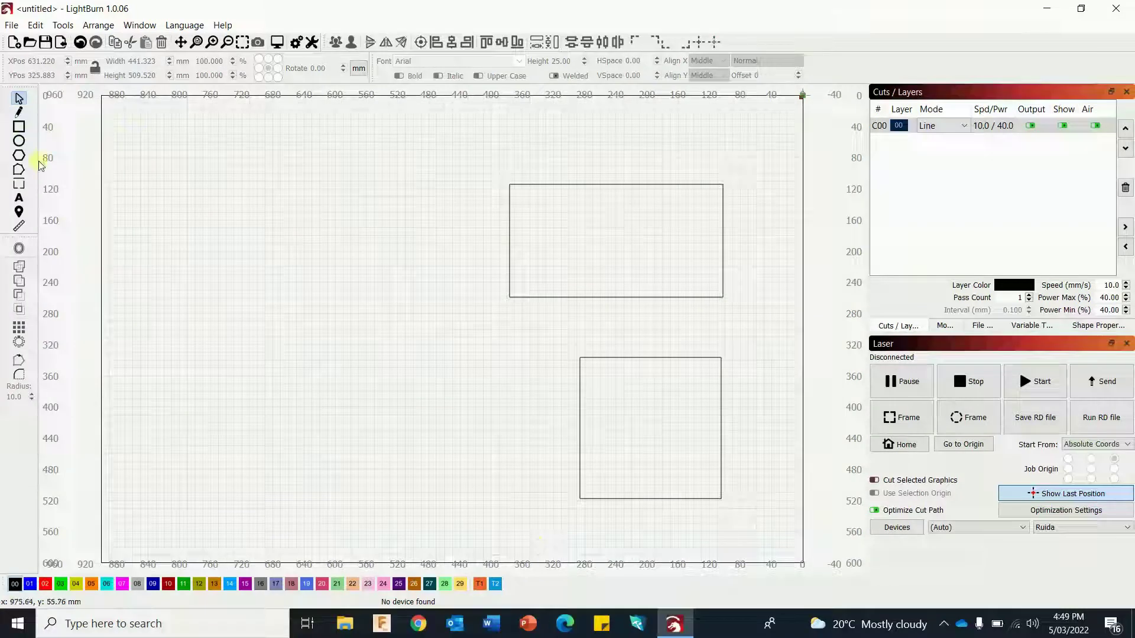
left_click(19, 112)
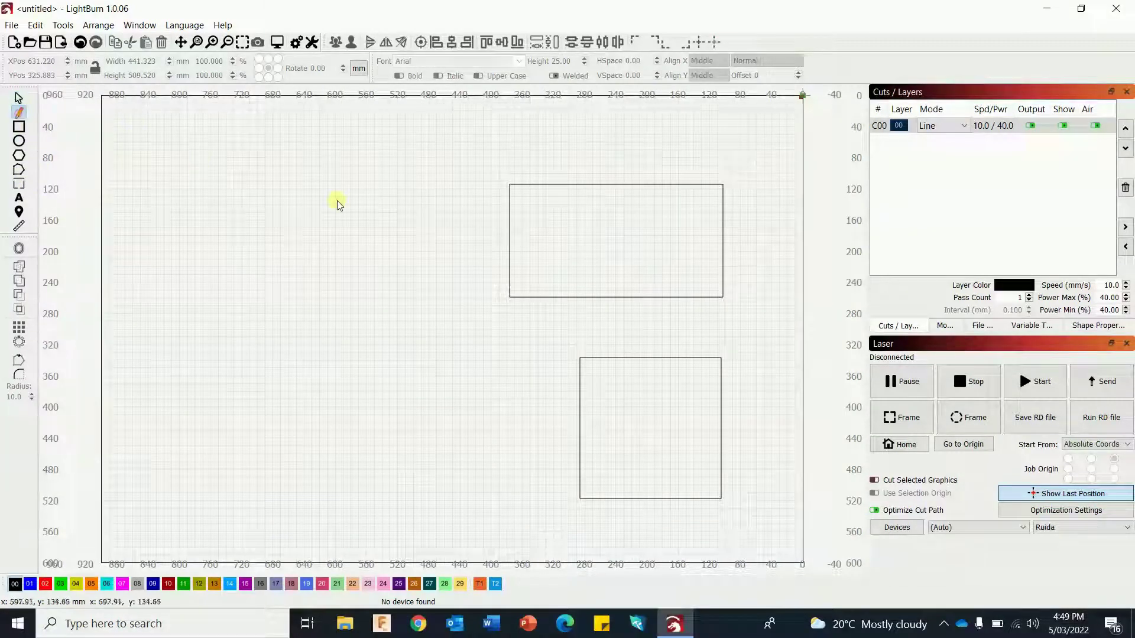
left_click(207, 176)
left_click(363, 250)
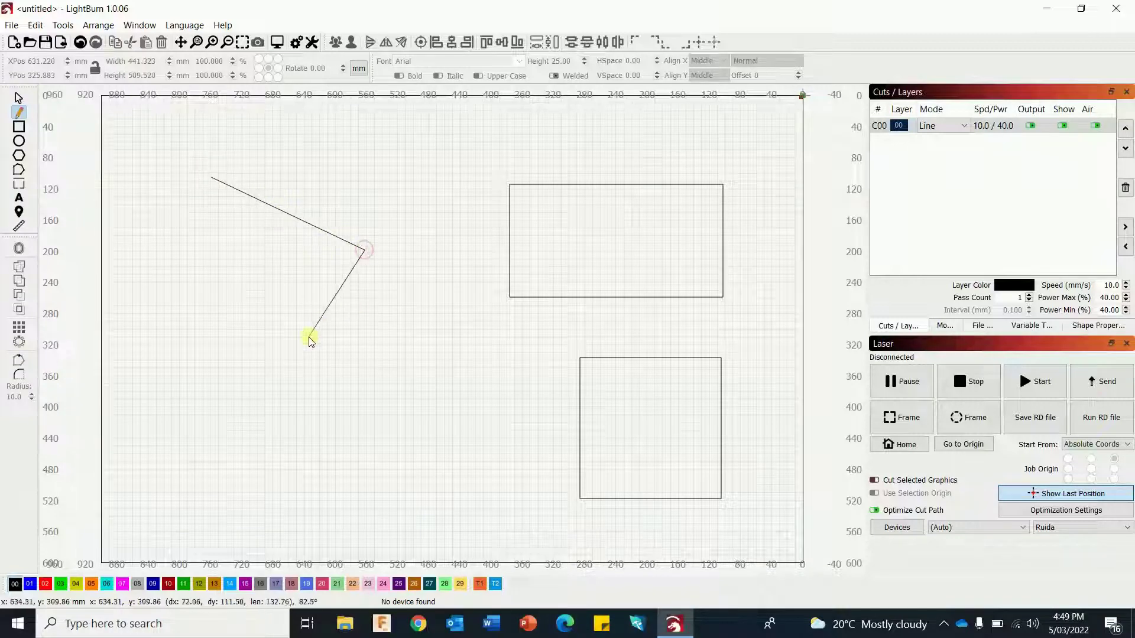
left_click(307, 338)
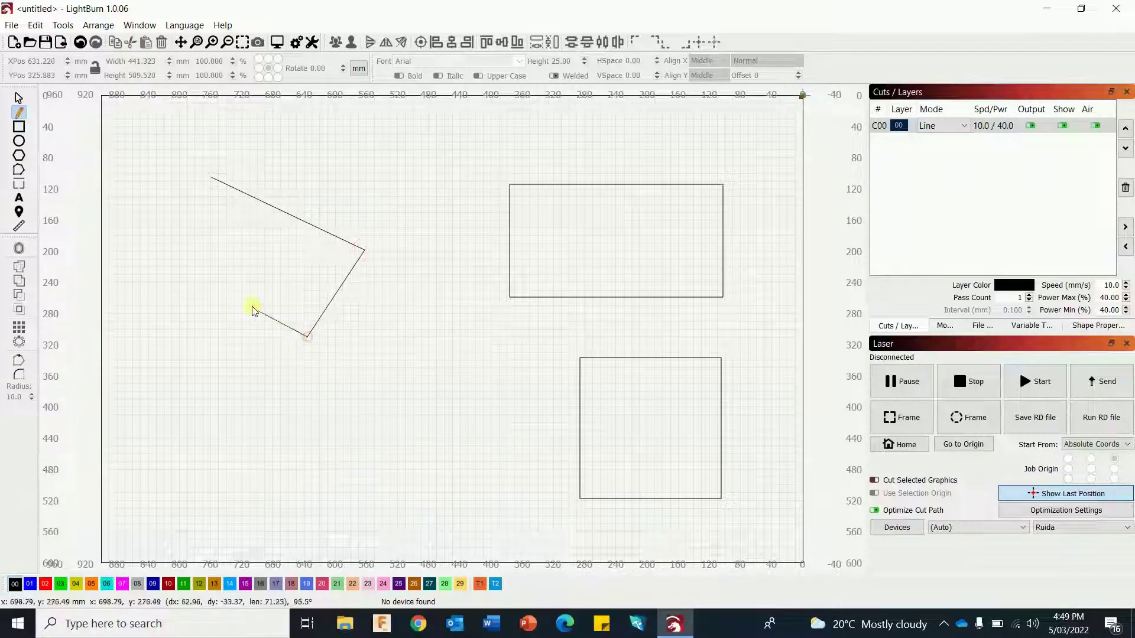
left_click(188, 288)
left_click(185, 211)
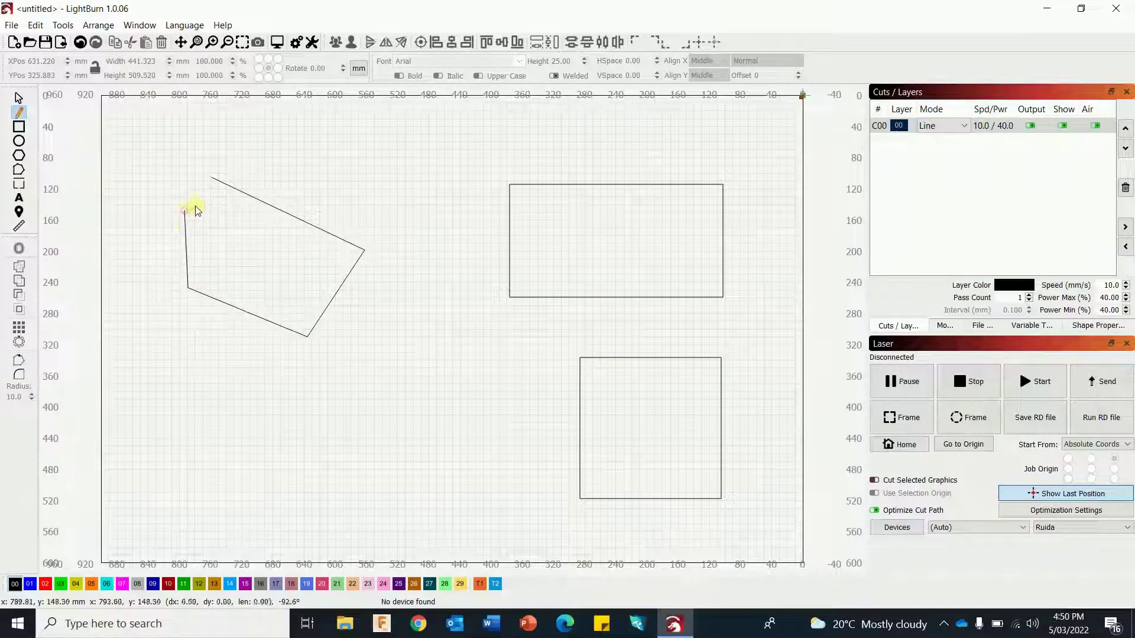
left_click(211, 177)
Step: Draw an open zigzag line above the shape, then select the closed polygon
left_click(291, 143)
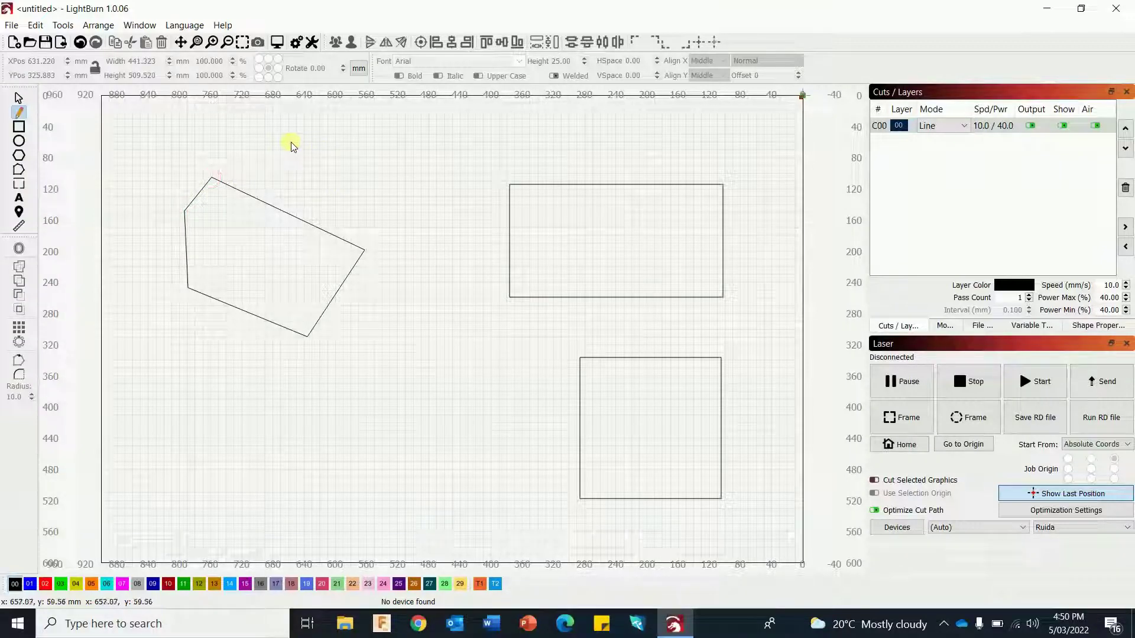
left_click(445, 187)
left_click(402, 231)
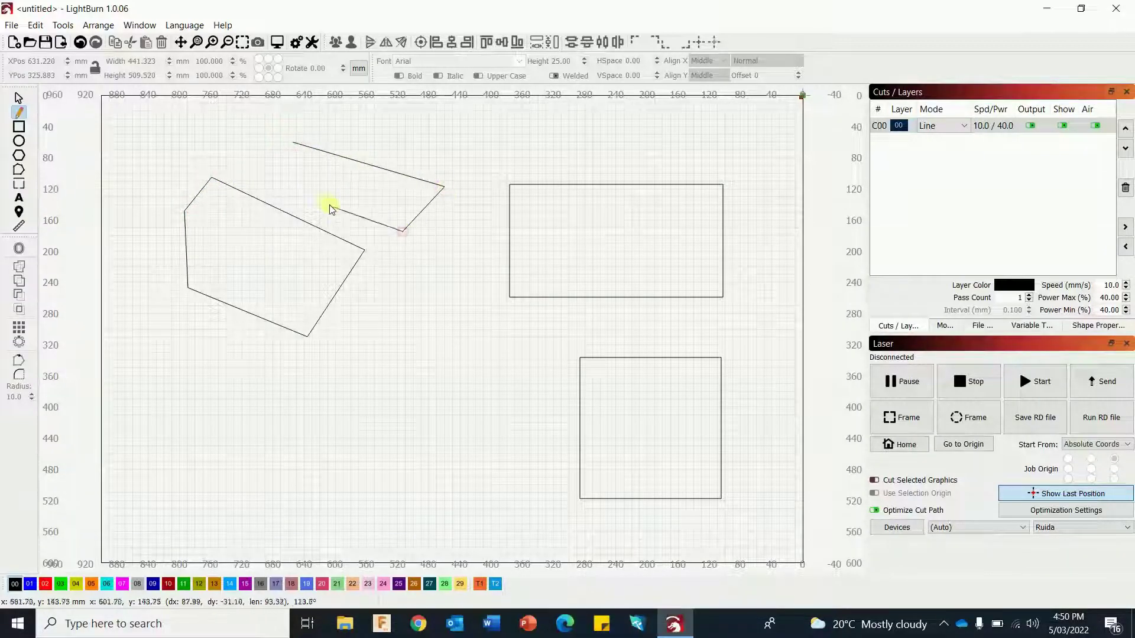
left_click(315, 193)
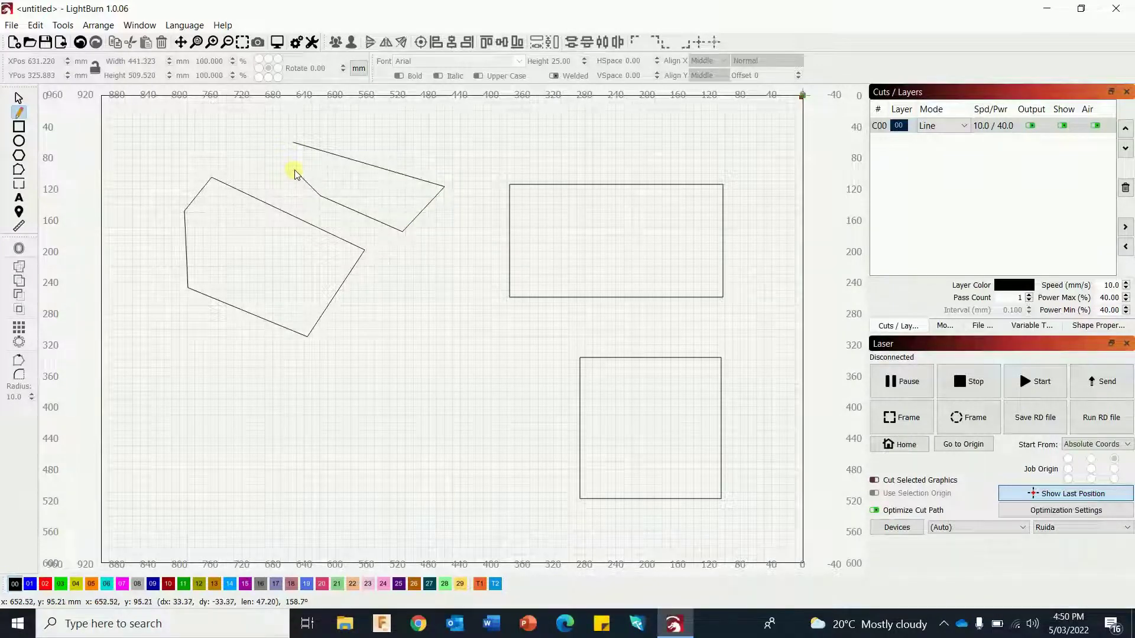
right_click(295, 169)
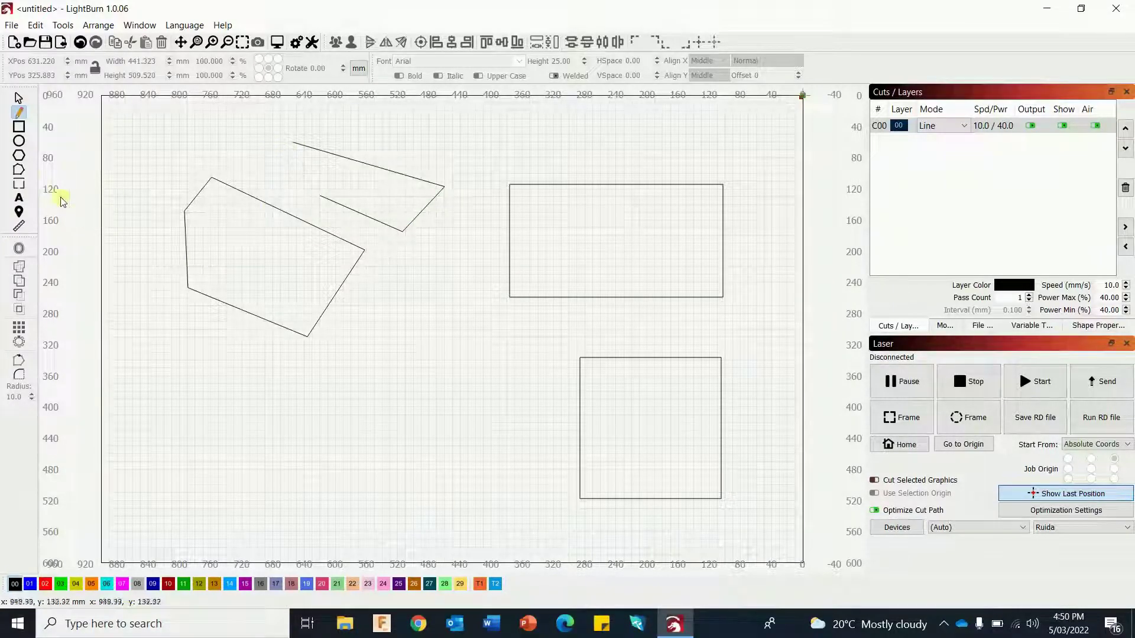
left_click(19, 98)
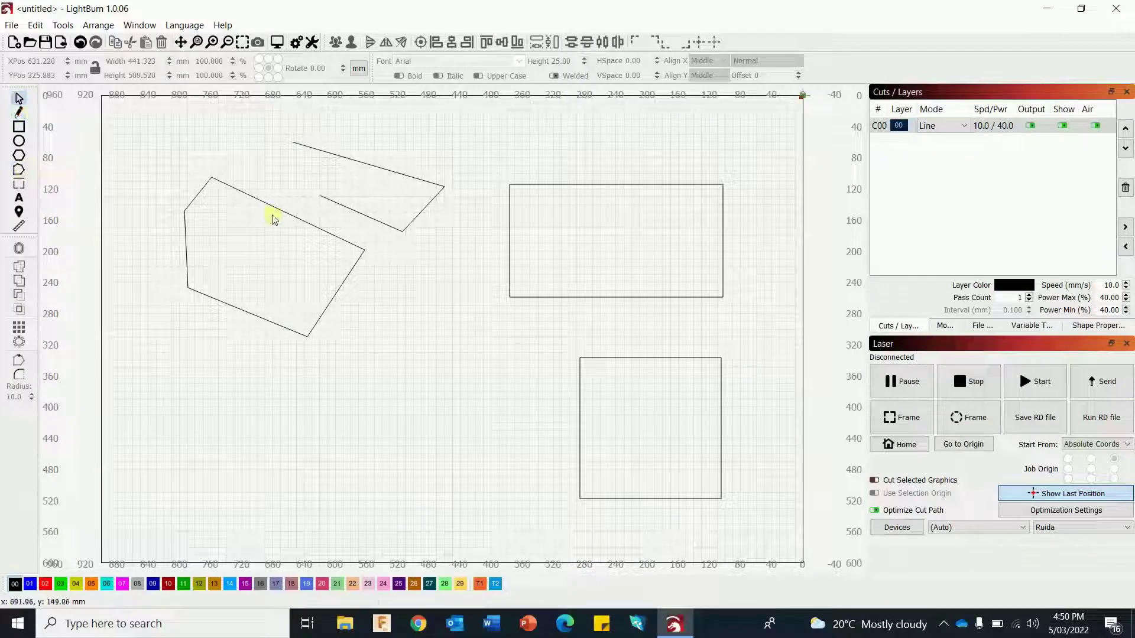
left_click(281, 211)
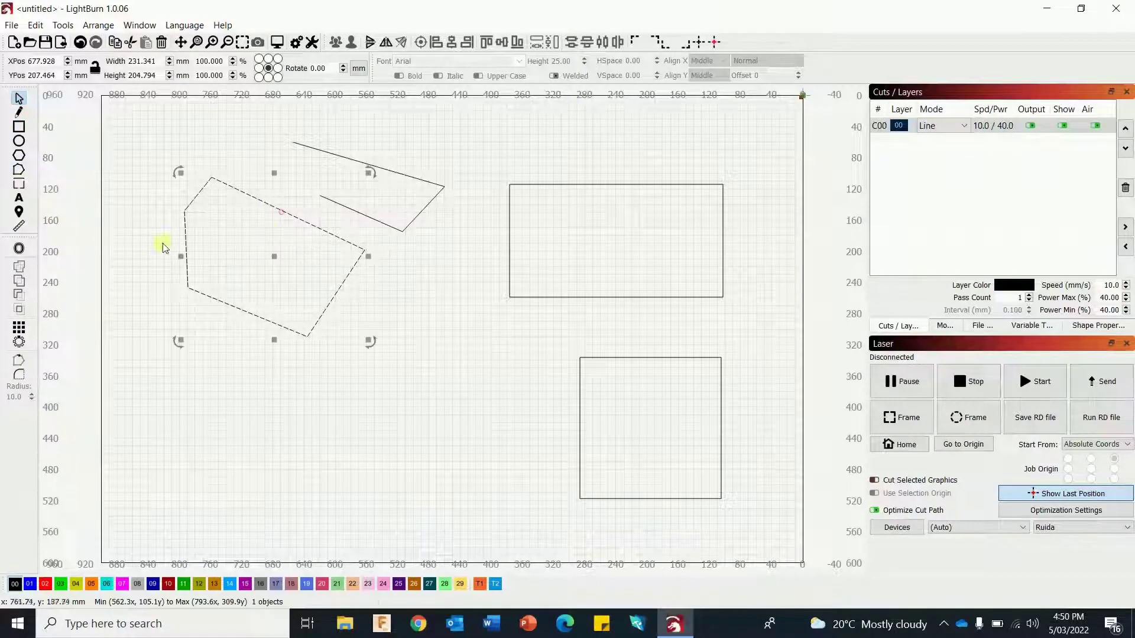
Step: Move the polygon's top corner, insert a bending node, and delete the top edge segment
left_click(19, 170)
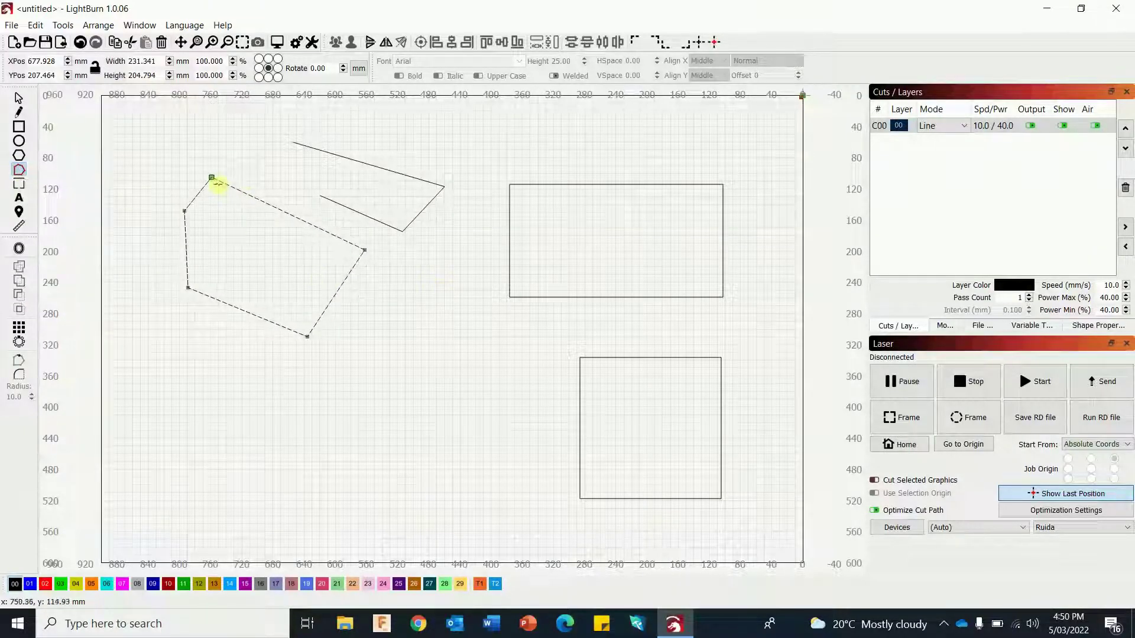
left_click_drag(211, 178, 203, 234)
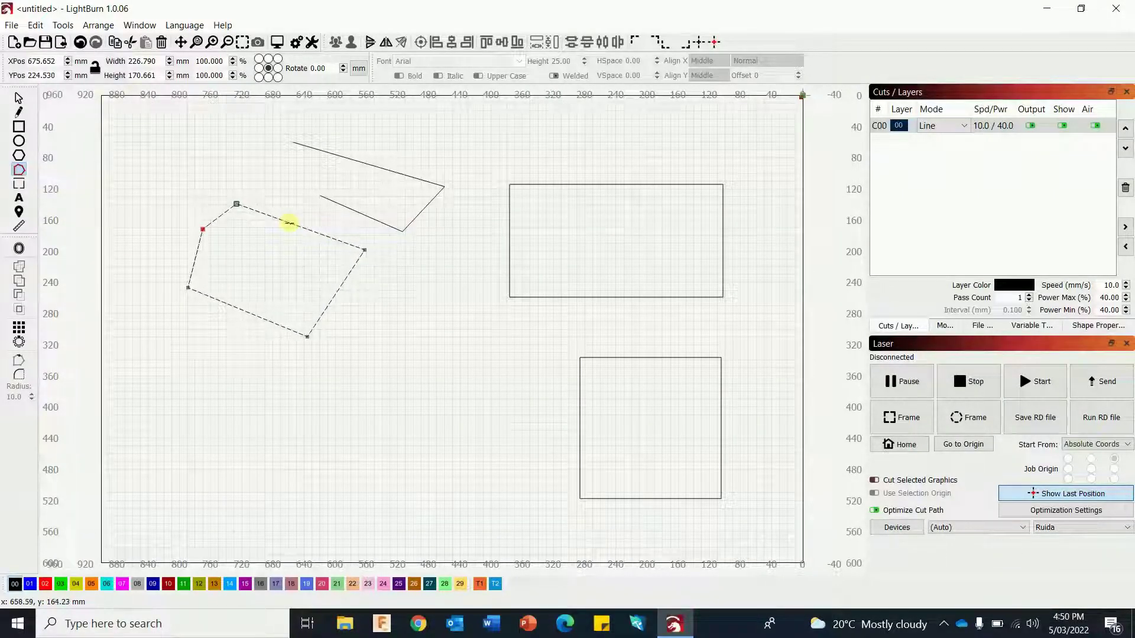
key("i")
left_click_drag(290, 224, 290, 215)
key("d")
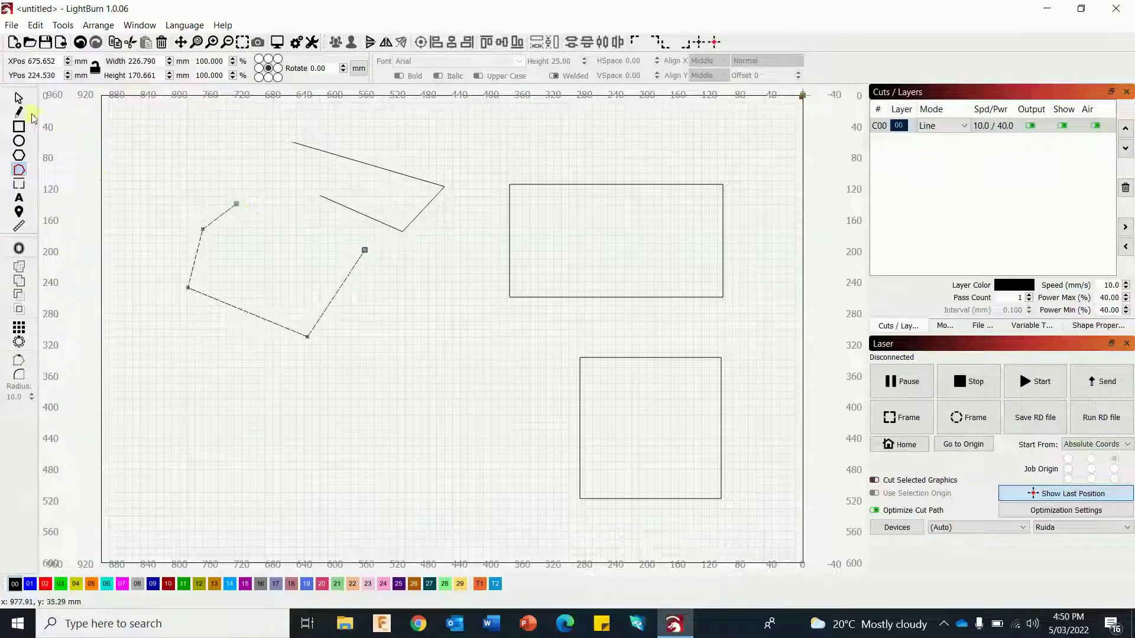
Step: Draw a new line from the open end back to the right corner
left_click(19, 112)
left_click(237, 203)
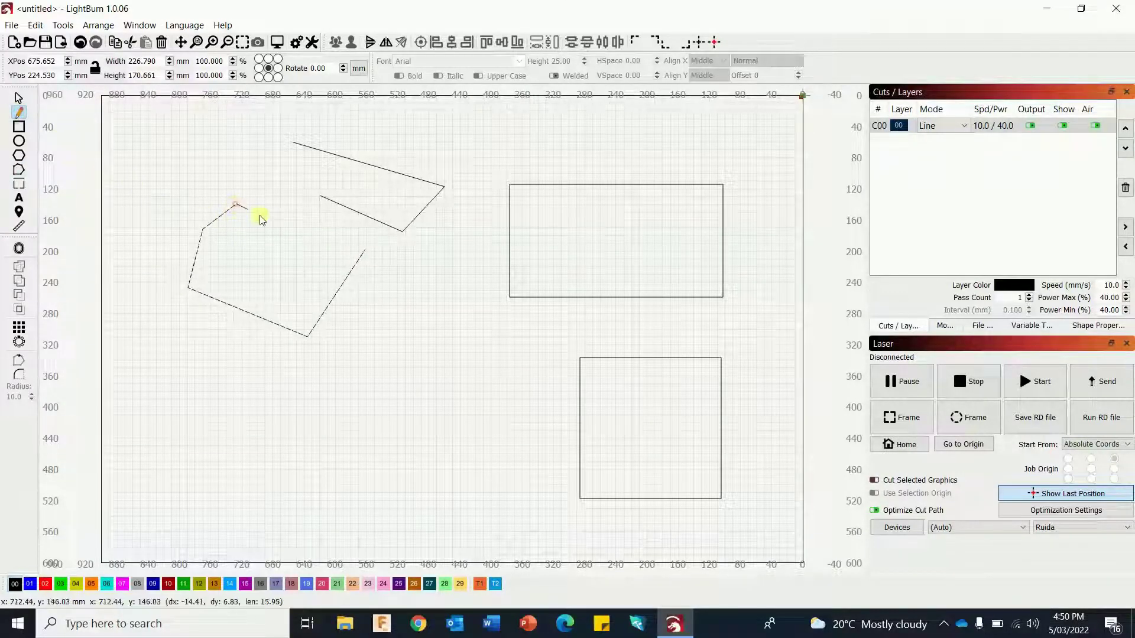
left_click(364, 250)
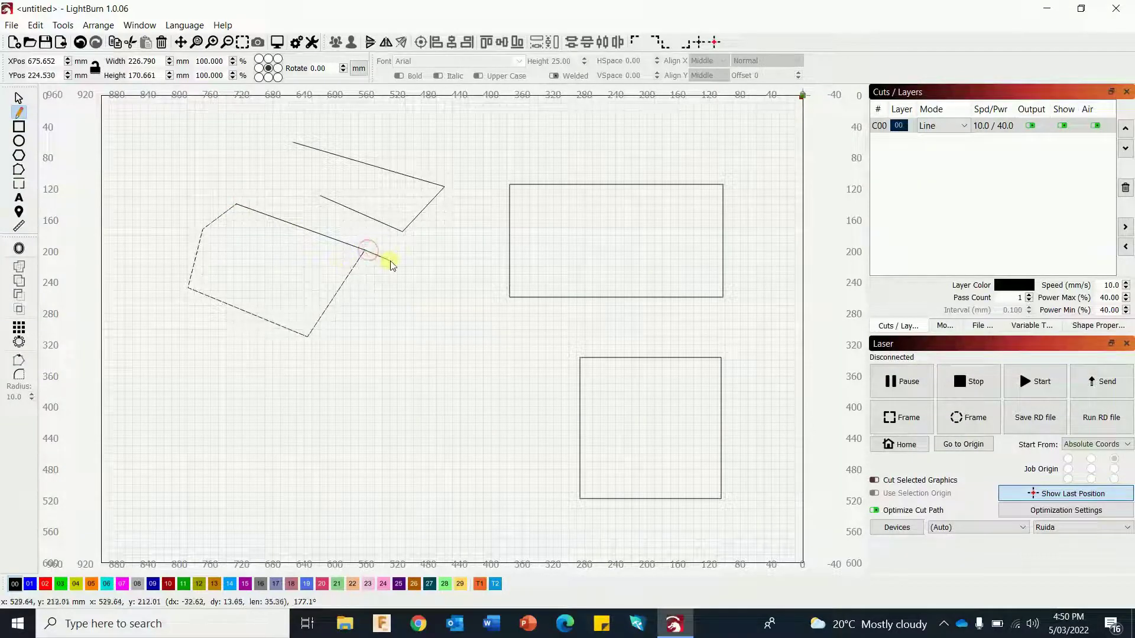
right_click(112, 165)
Step: Reselect the shapes and drag the top and right corner nodes into new positions
left_click_drag(105, 143, 374, 377)
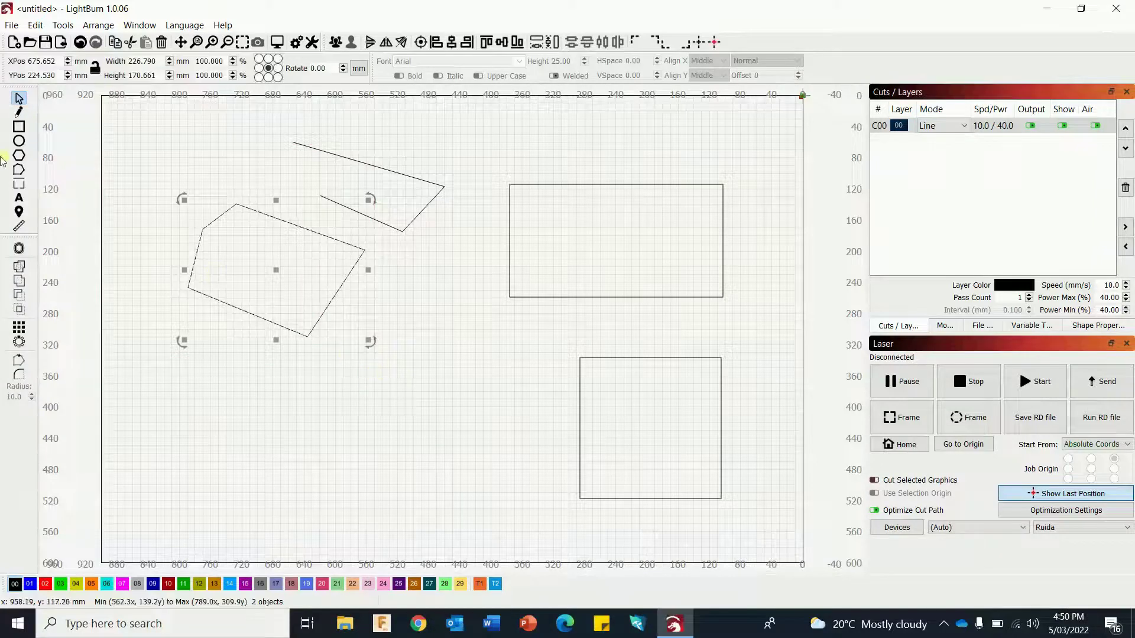
left_click(18, 169)
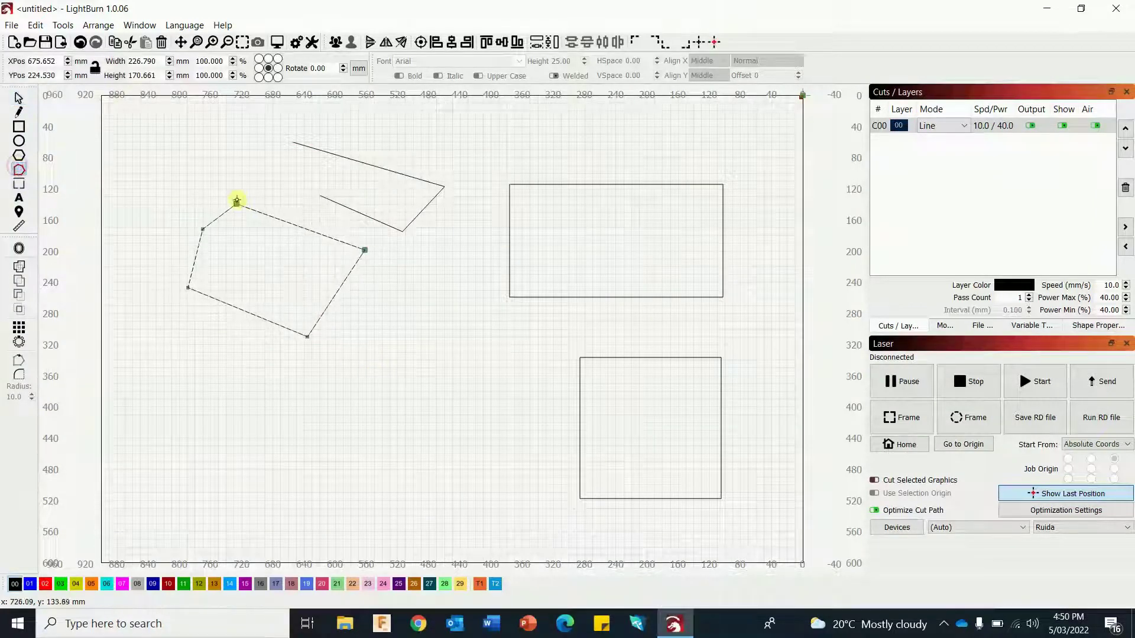
mouse_move(237, 203)
left_mouse_down()
mouse_move(251, 183)
mouse_move(222, 185)
mouse_move(211, 210)
mouse_move(236, 203)
left_mouse_up()
left_click_drag(365, 249, 338, 247)
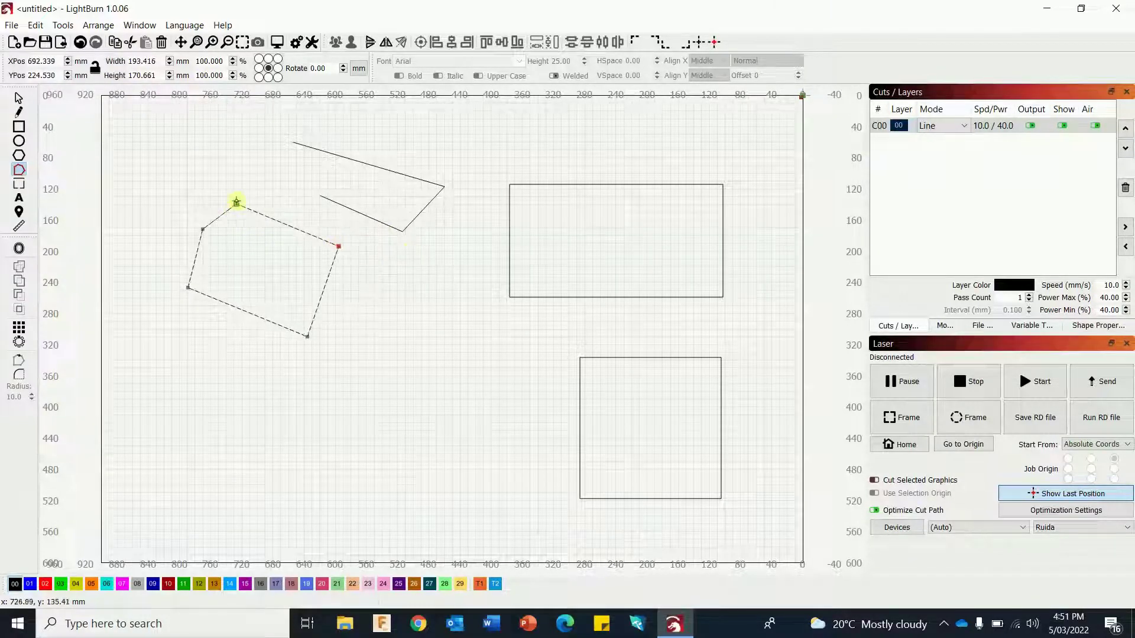
mouse_move(237, 203)
left_mouse_down()
mouse_move(213, 177)
mouse_move(245, 214)
left_mouse_up()
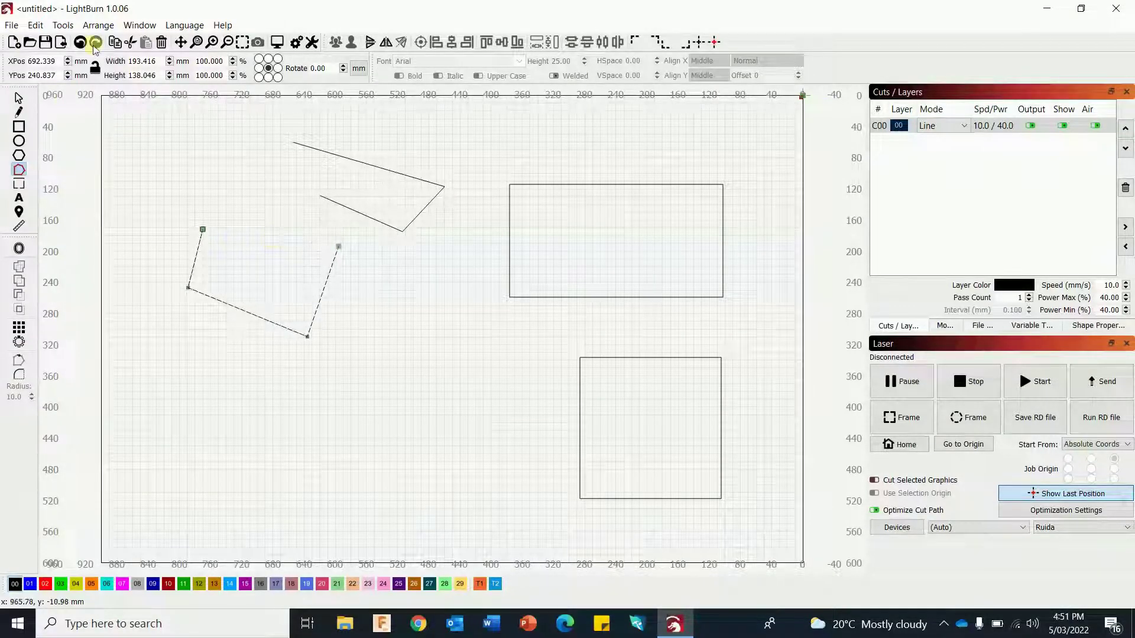
Step: Convert the upper-right segment to a curve and drag it into a rounded edge
key("c")
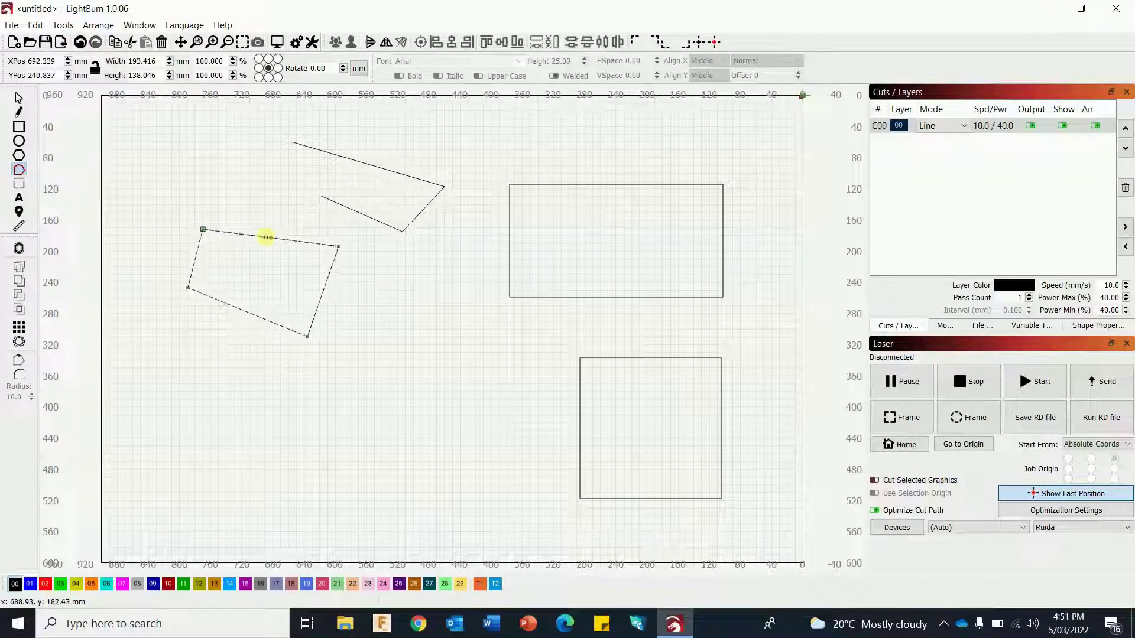
left_click_drag(268, 238, 267, 212)
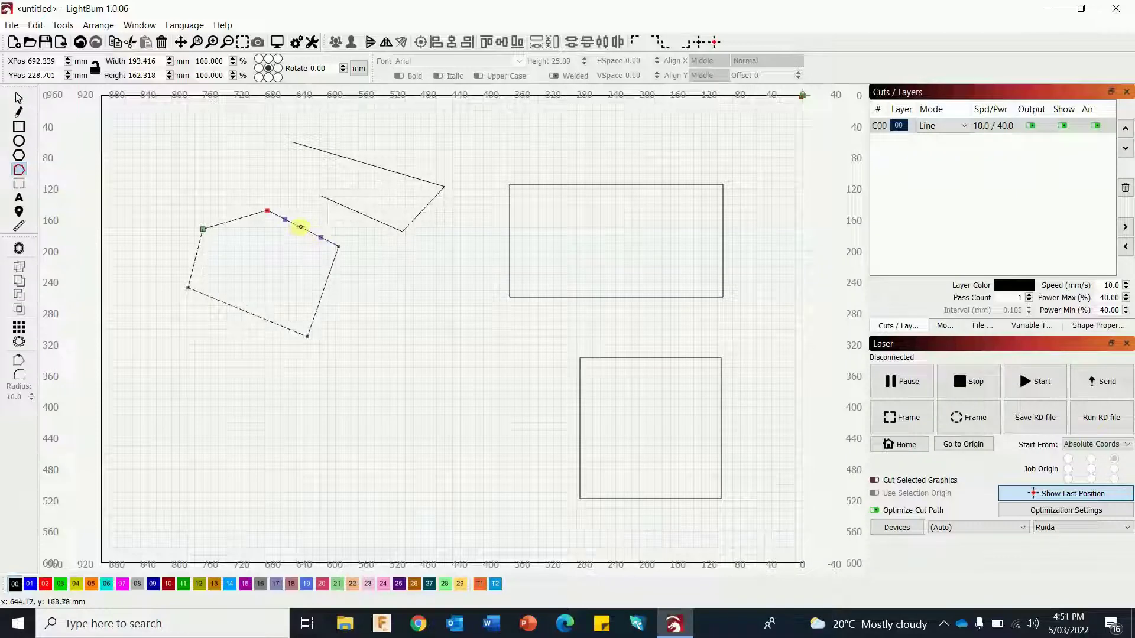
left_click_drag(299, 229, 327, 223)
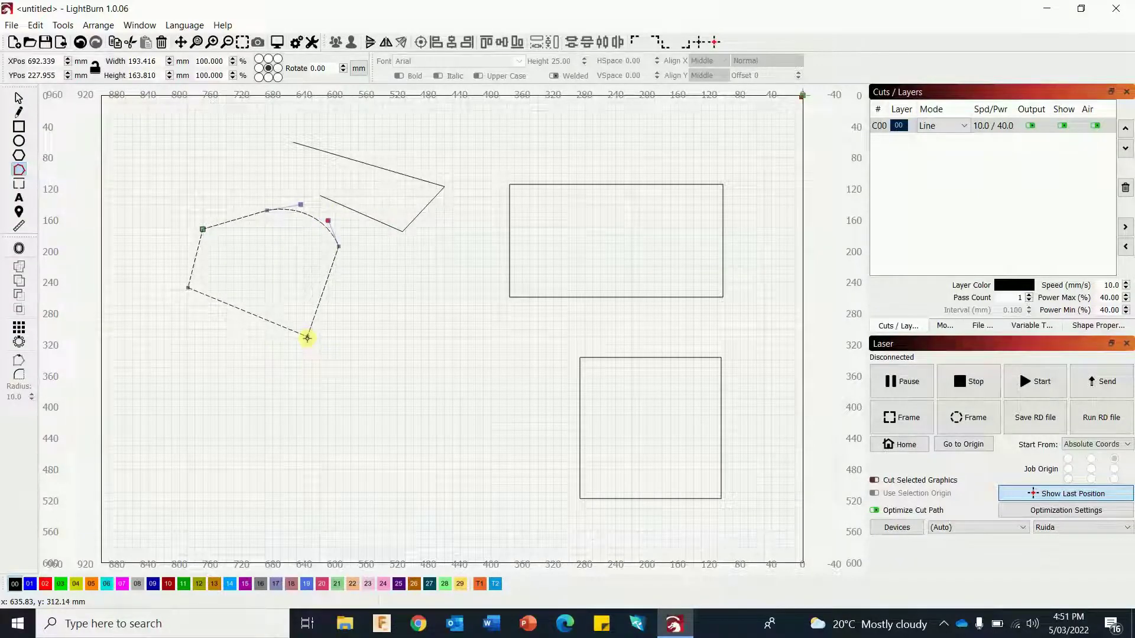
Step: Smooth the bottom corner, undo a trial right-edge bulge, and curve the lower-left edge
key("s")
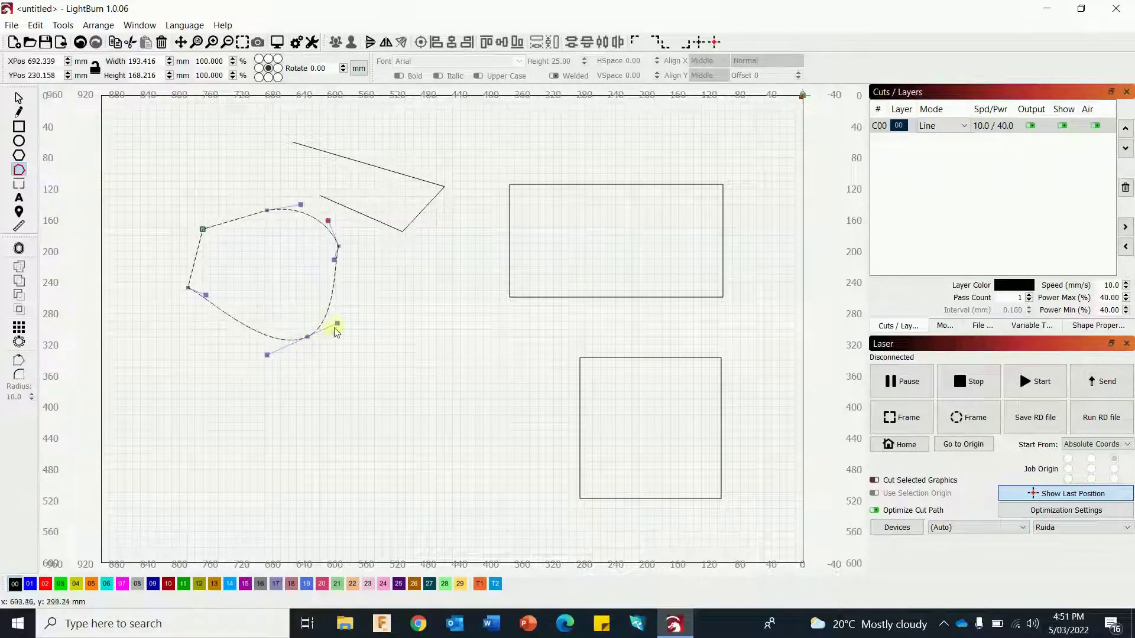
mouse_move(339, 324)
left_mouse_down()
mouse_move(324, 328)
mouse_move(335, 327)
left_mouse_up()
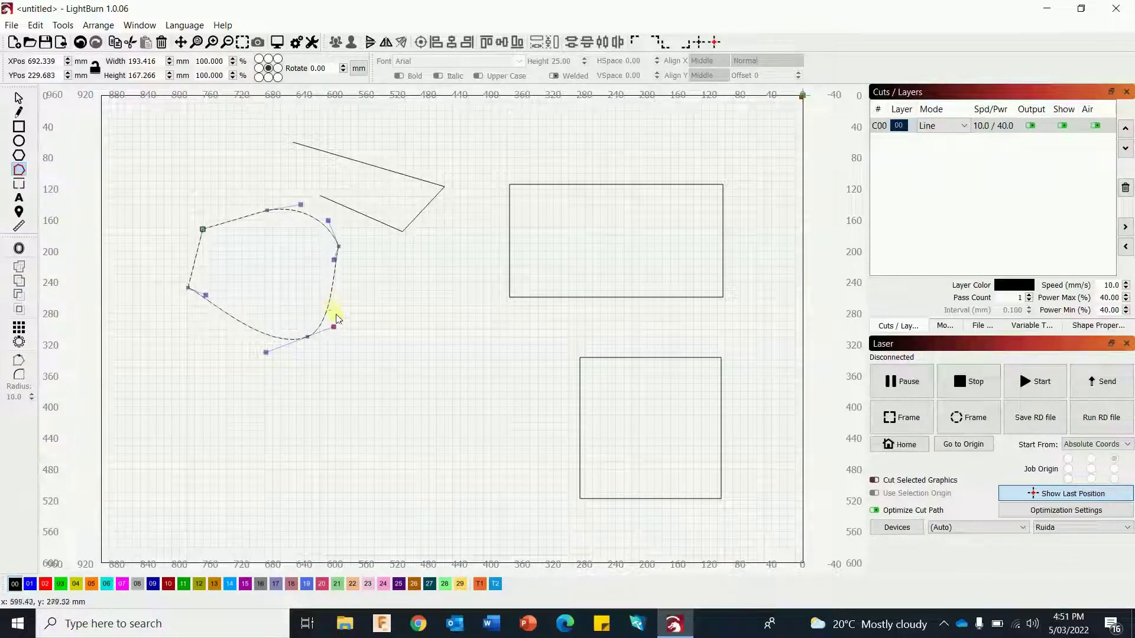
left_click_drag(334, 260, 341, 293)
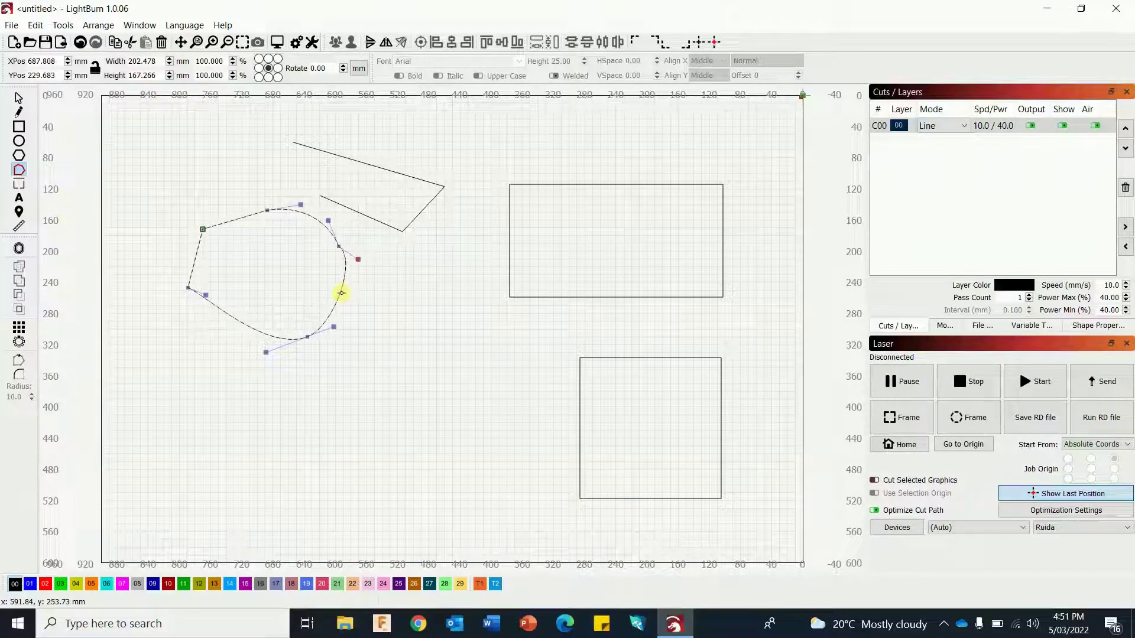
key("ctrl+z")
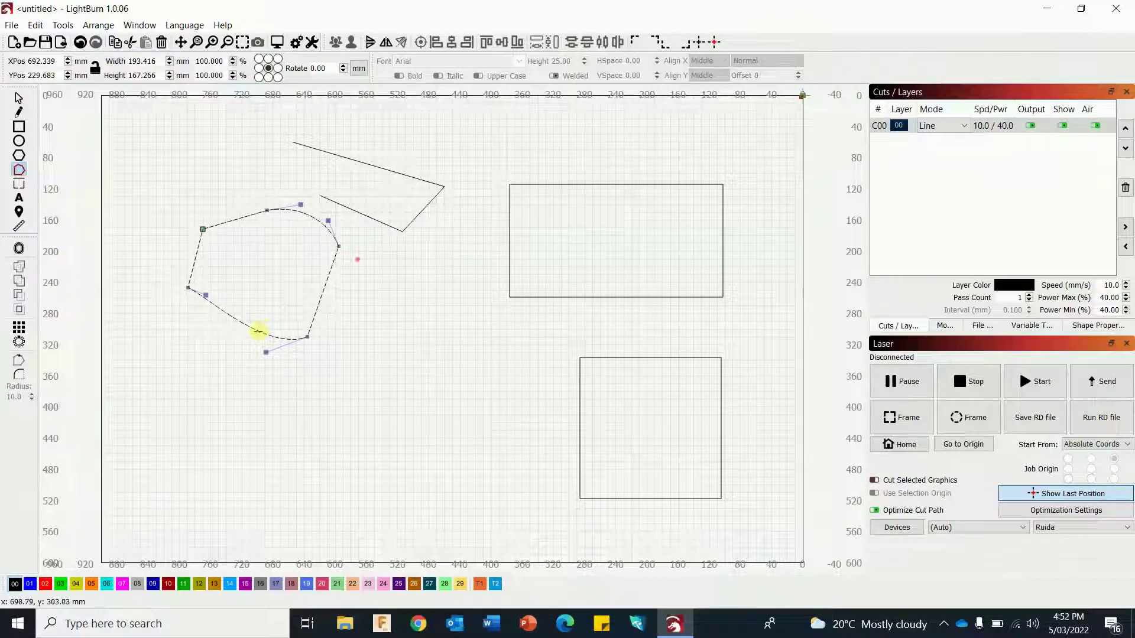
key("l")
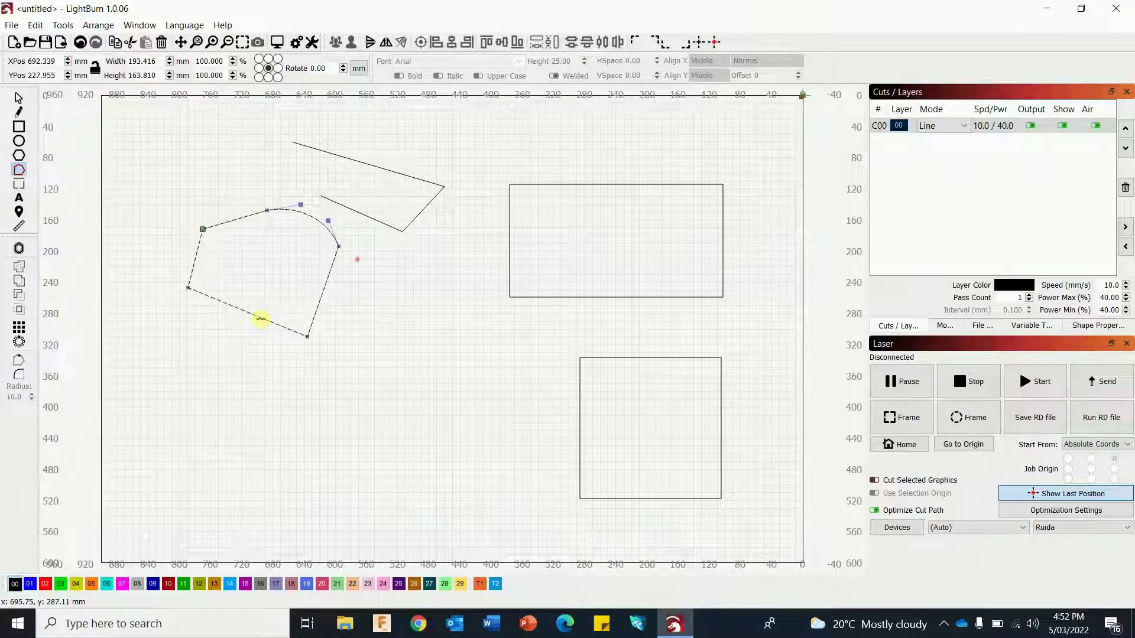
key("c")
key("c")
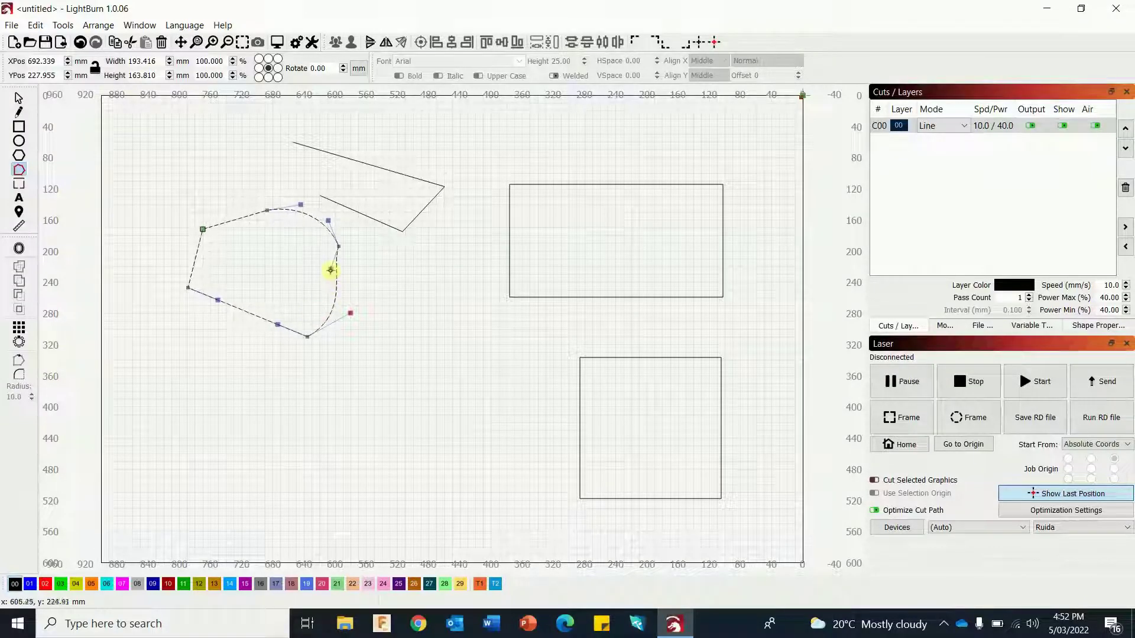
Step: Bulge the right and lower-left edges and pull up a smooth top-left corner
left_click_drag(329, 267, 371, 271)
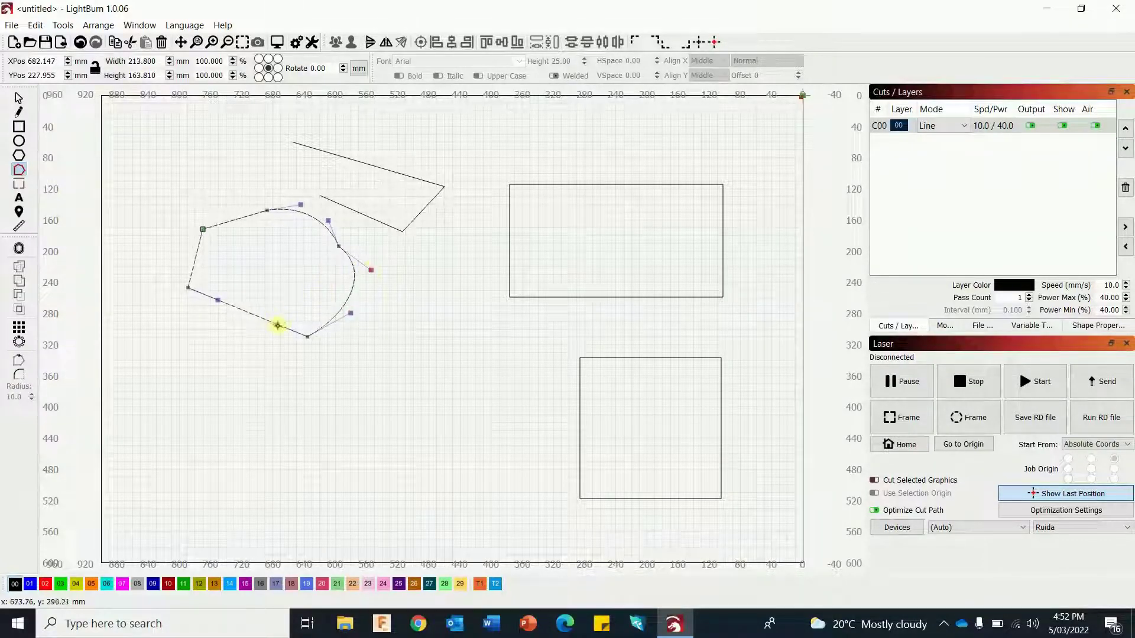
left_click_drag(277, 325, 250, 345)
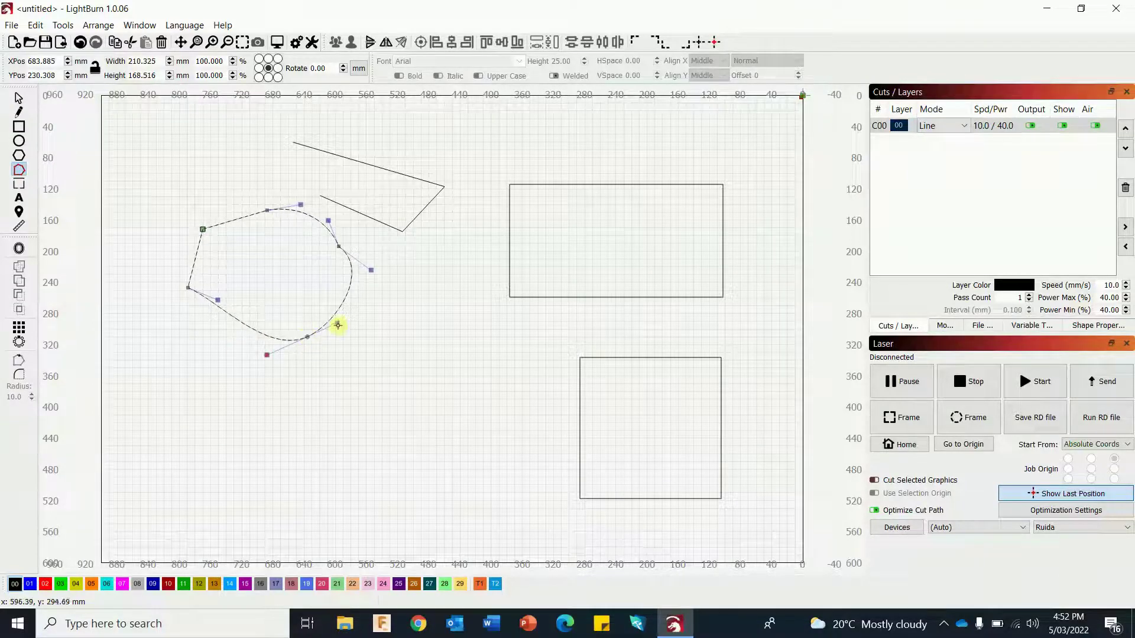
mouse_move(335, 323)
left_mouse_down()
mouse_move(340, 354)
mouse_move(350, 329)
left_mouse_up()
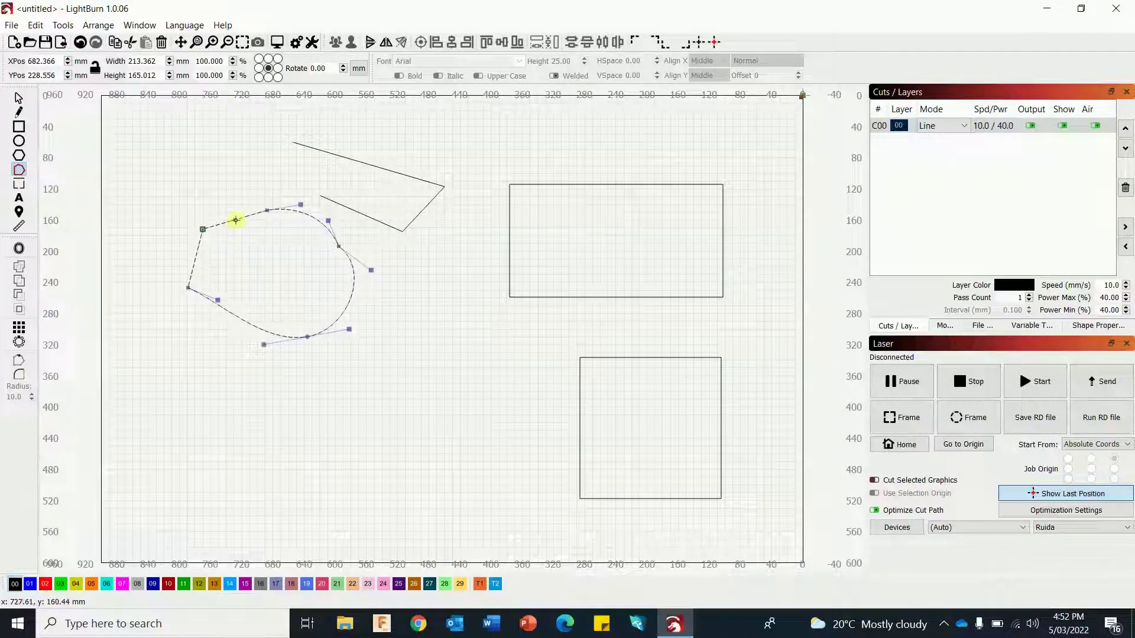
left_click_drag(230, 215, 228, 199)
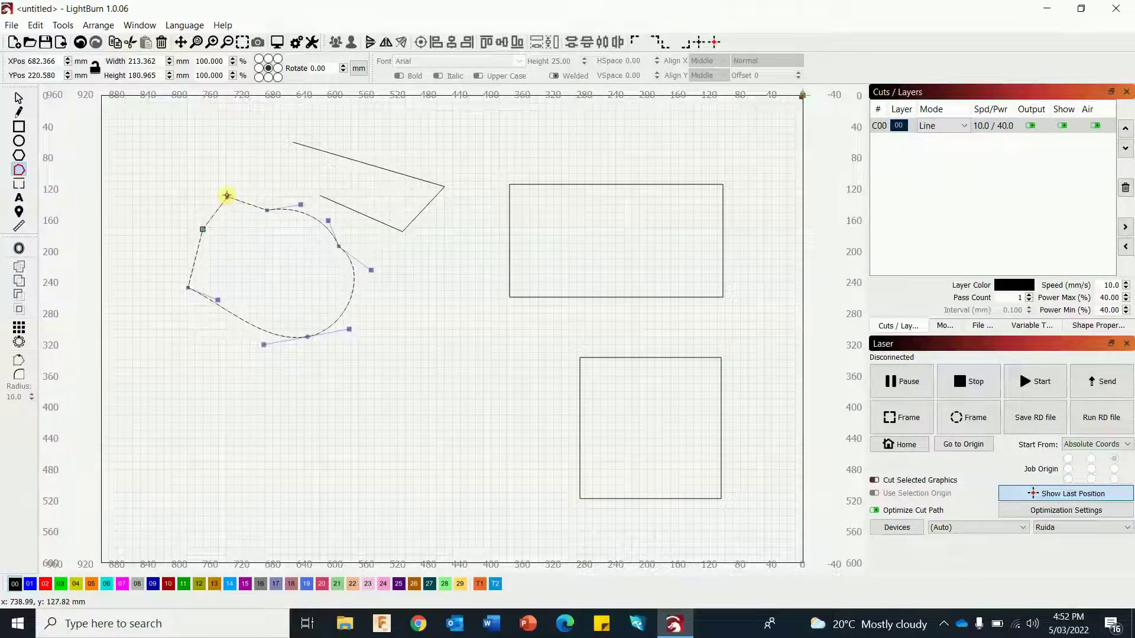
key("s")
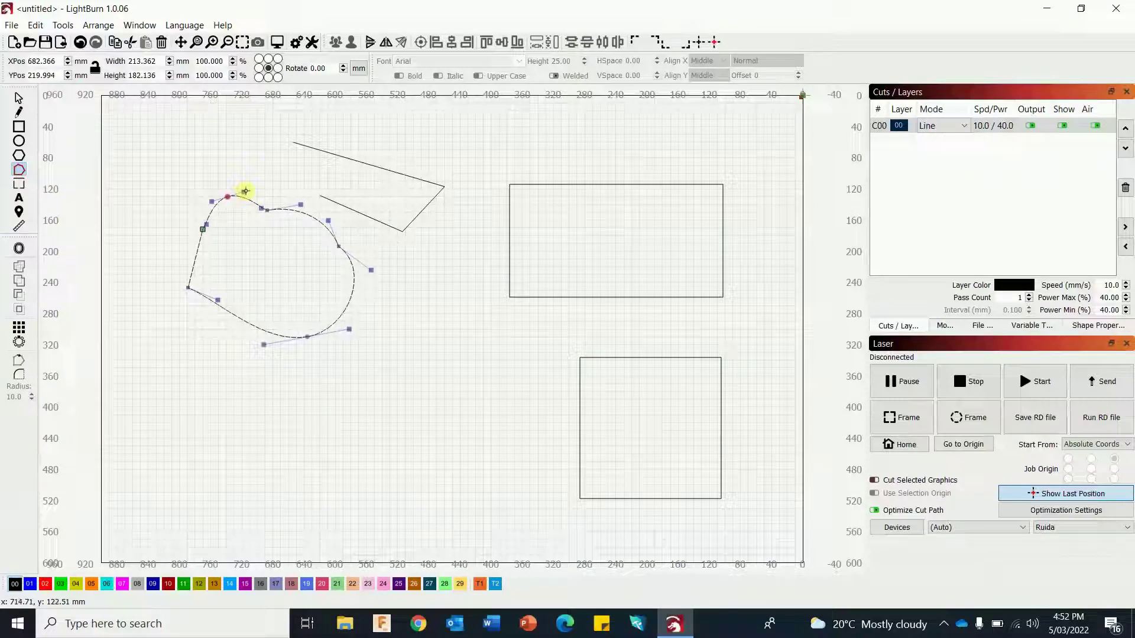
left_click_drag(245, 191, 245, 189)
Step: Undo the top reshape, curve the top-left edge upward, and delete two nodes
left_click(80, 42)
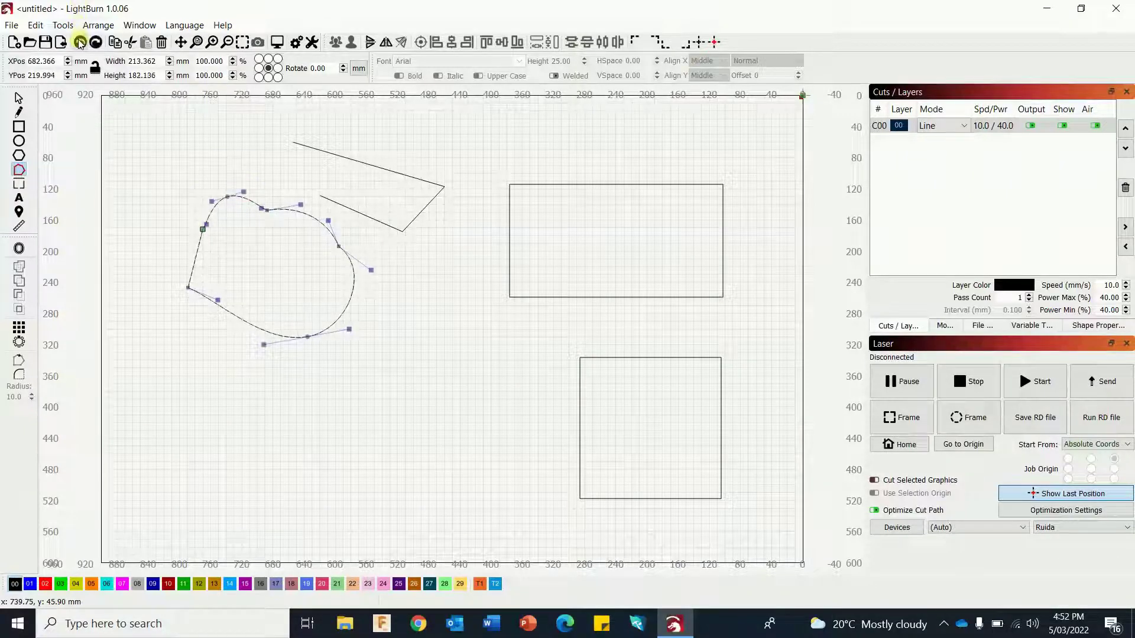
left_click(81, 42)
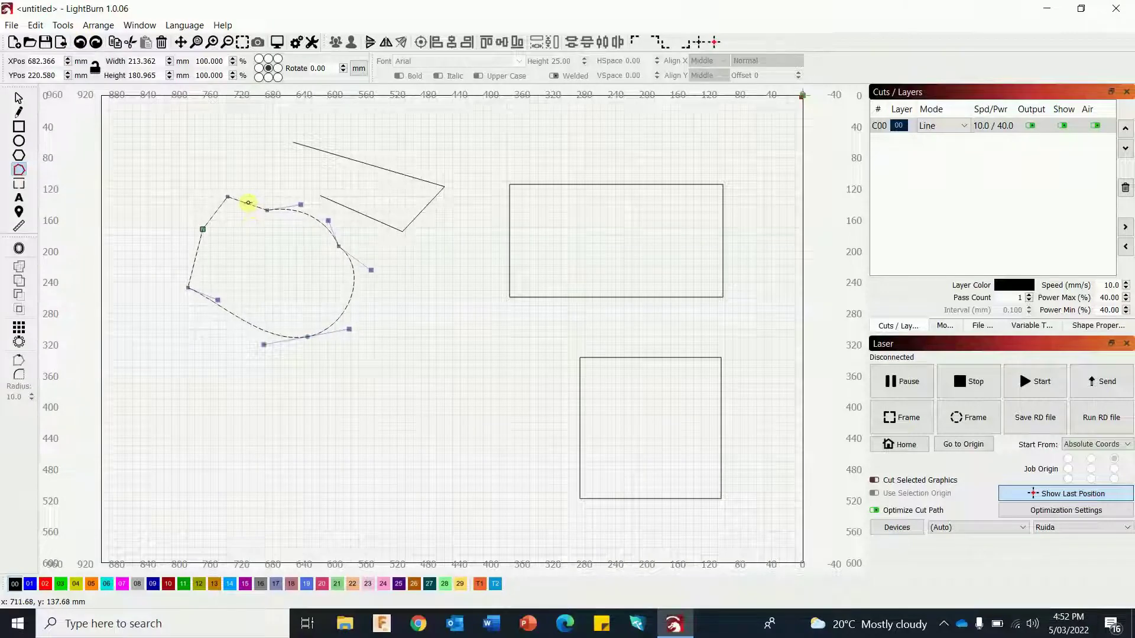
key("c")
left_click_drag(239, 201, 300, 181)
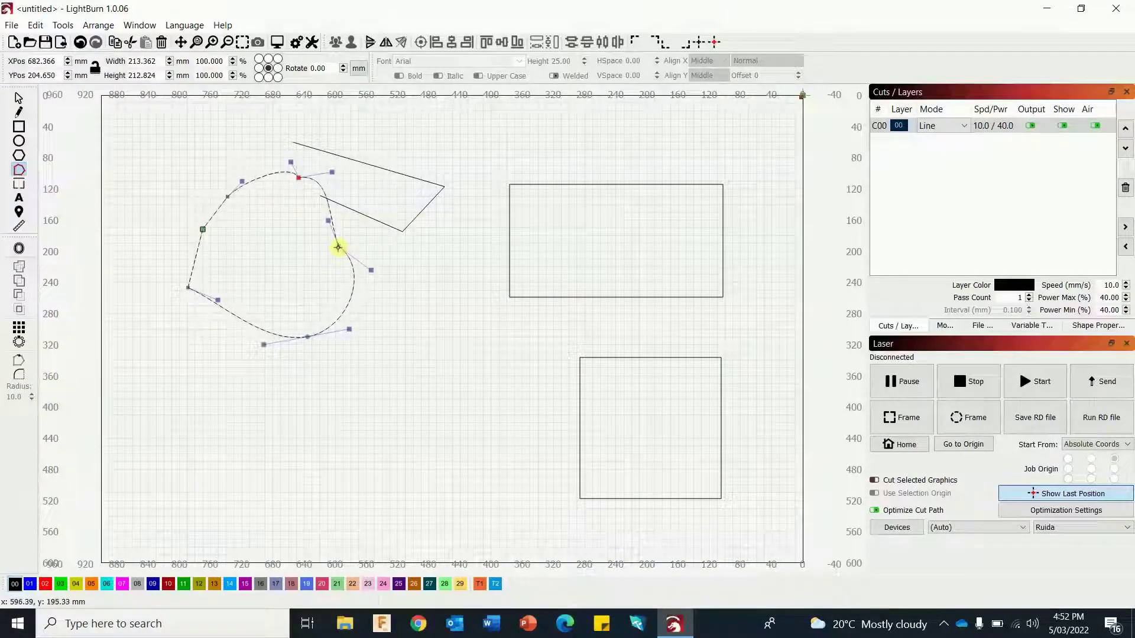
key("Delete")
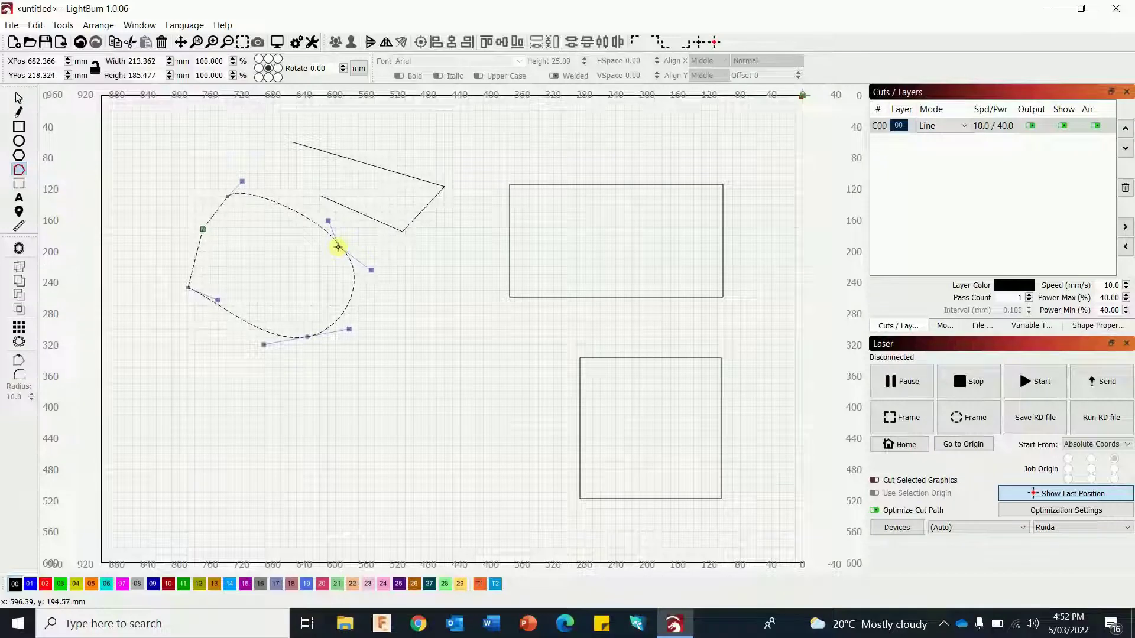
key("Delete")
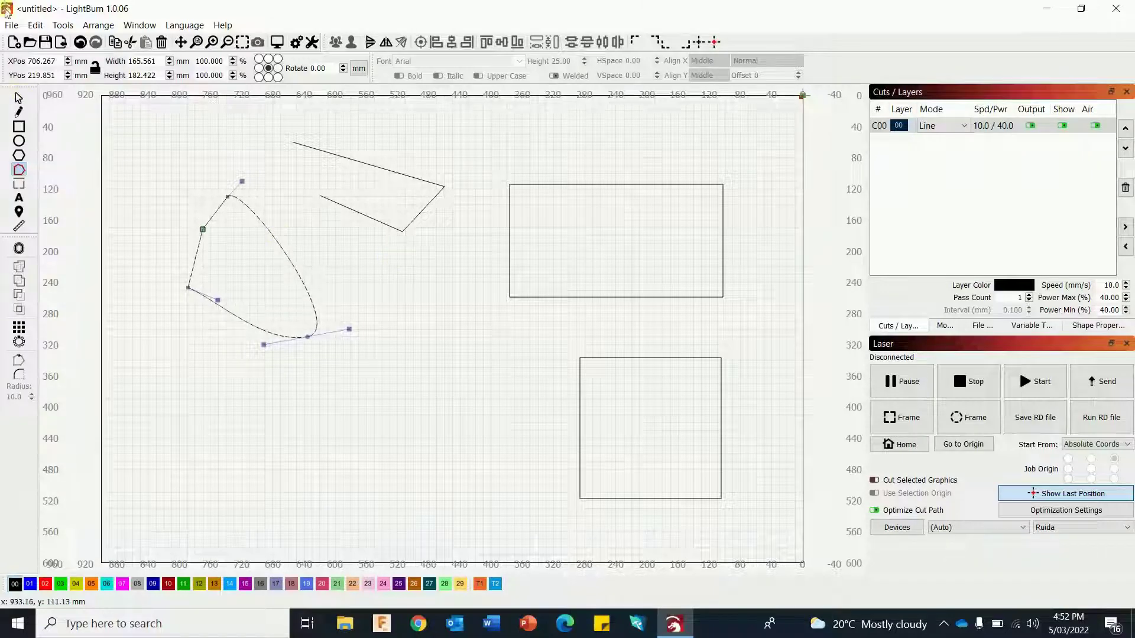
Step: Import Dark_blue.png from the Lightburn Basics folder onto the canvas
left_click(12, 25)
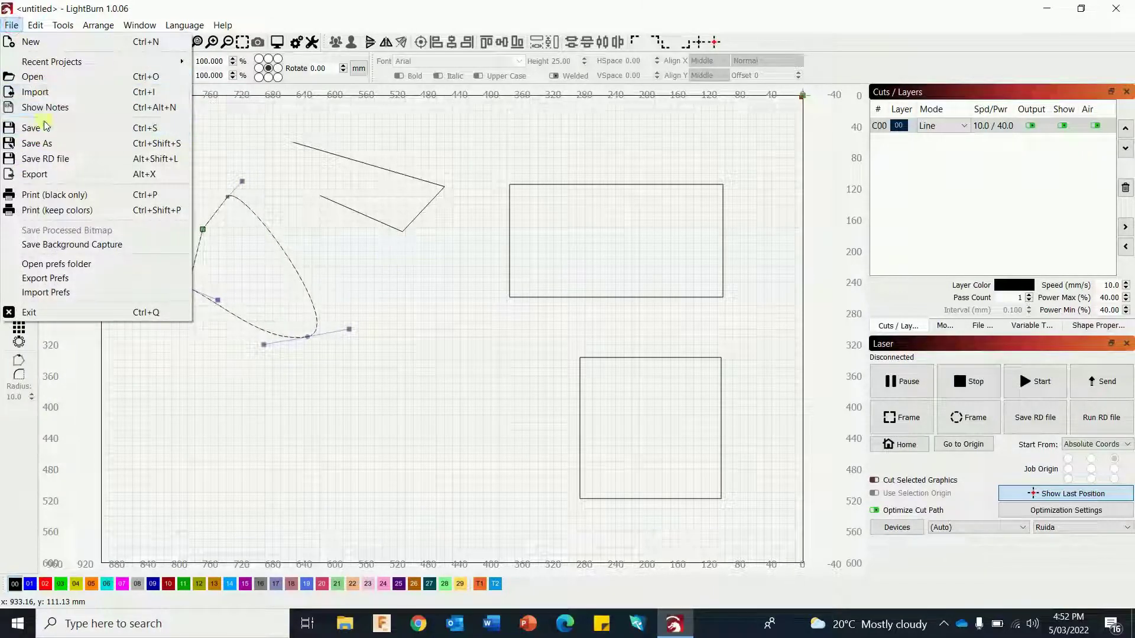
left_click(37, 94)
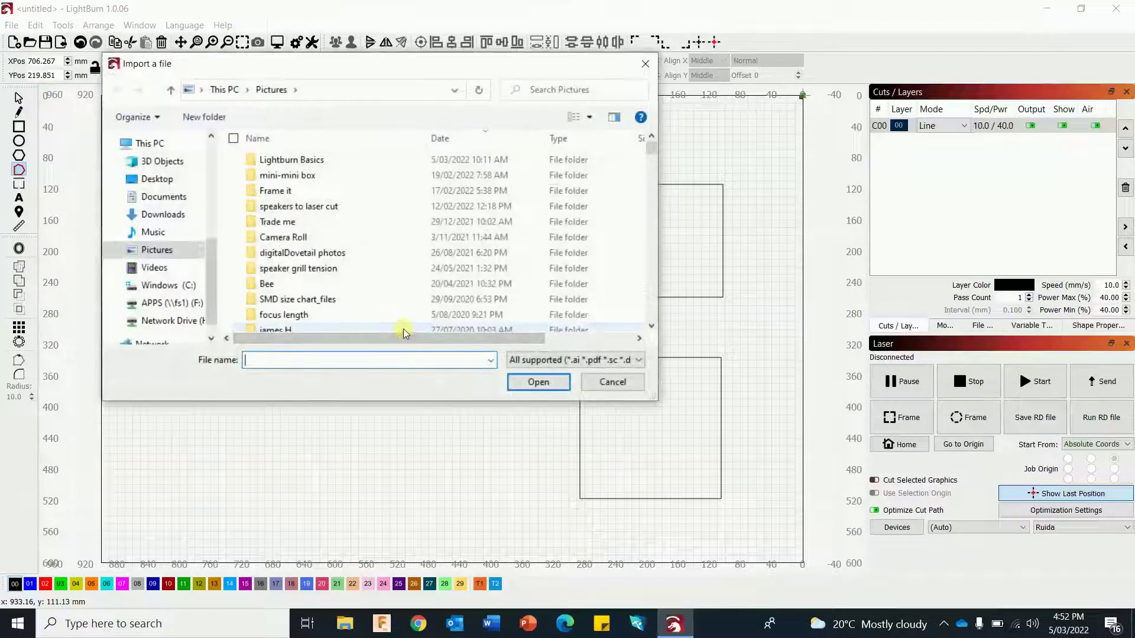
double_click(301, 159)
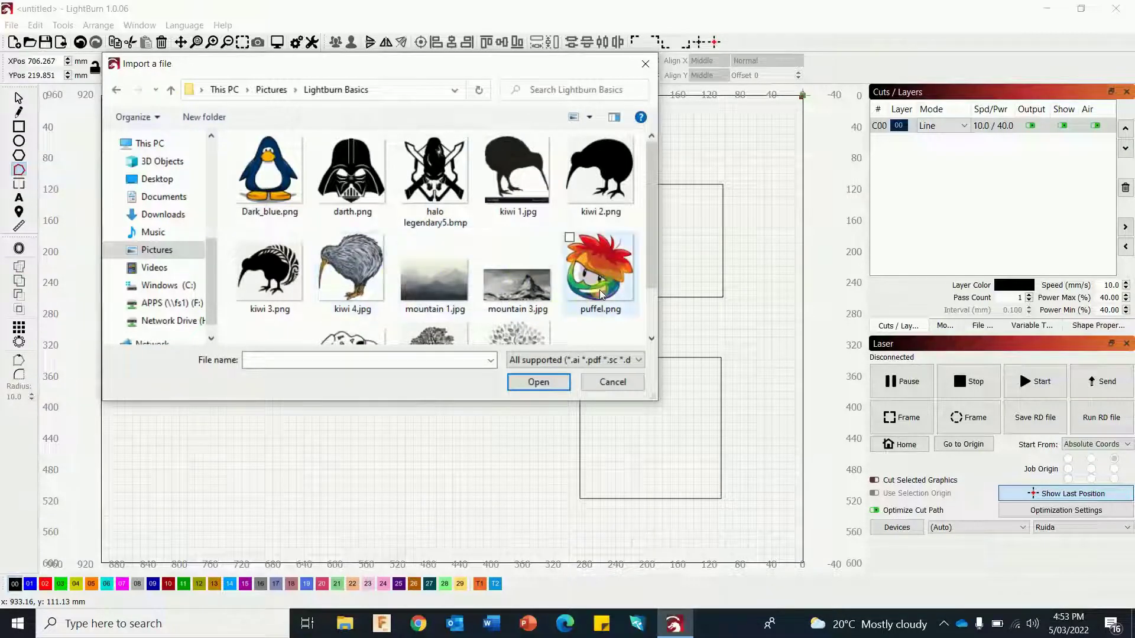
left_click(266, 179)
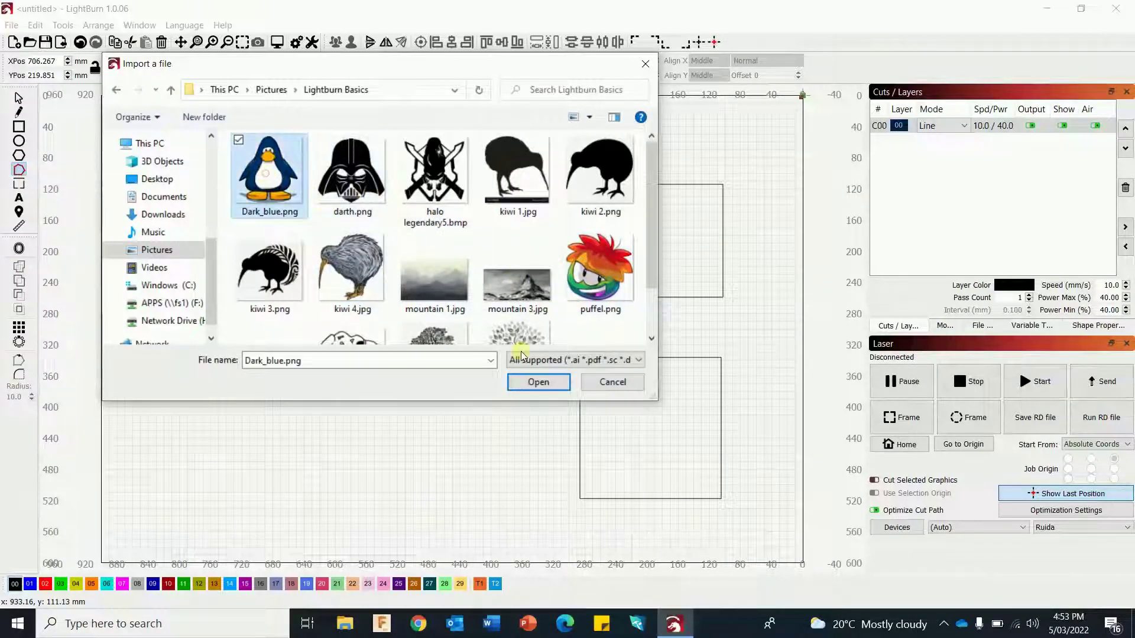
left_click(551, 385)
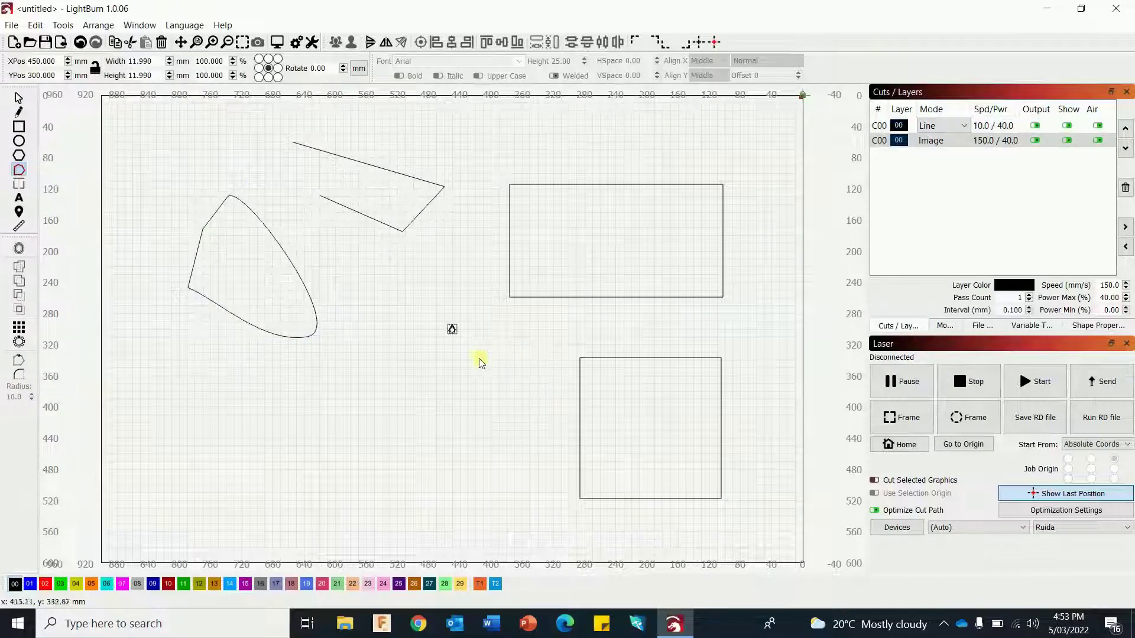
Step: Scale the penguin image up to 137.653 mm square and move it beside the teardrop outline
scroll(487, 367, "up", 13)
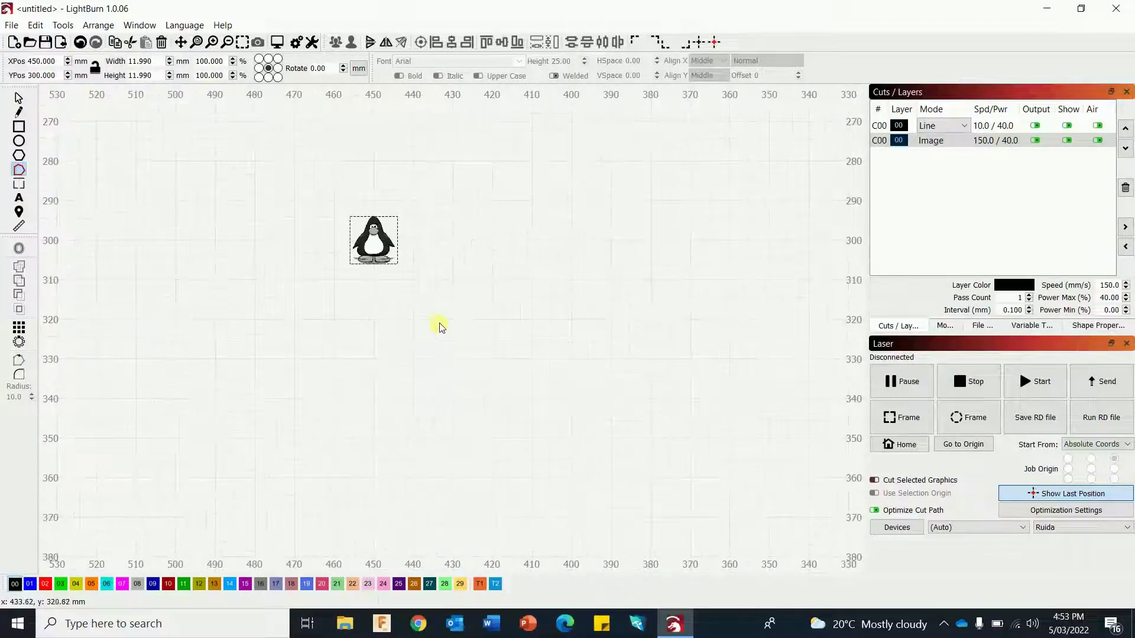
left_click_drag(421, 254, 507, 330)
scroll(436, 299, "up", 5)
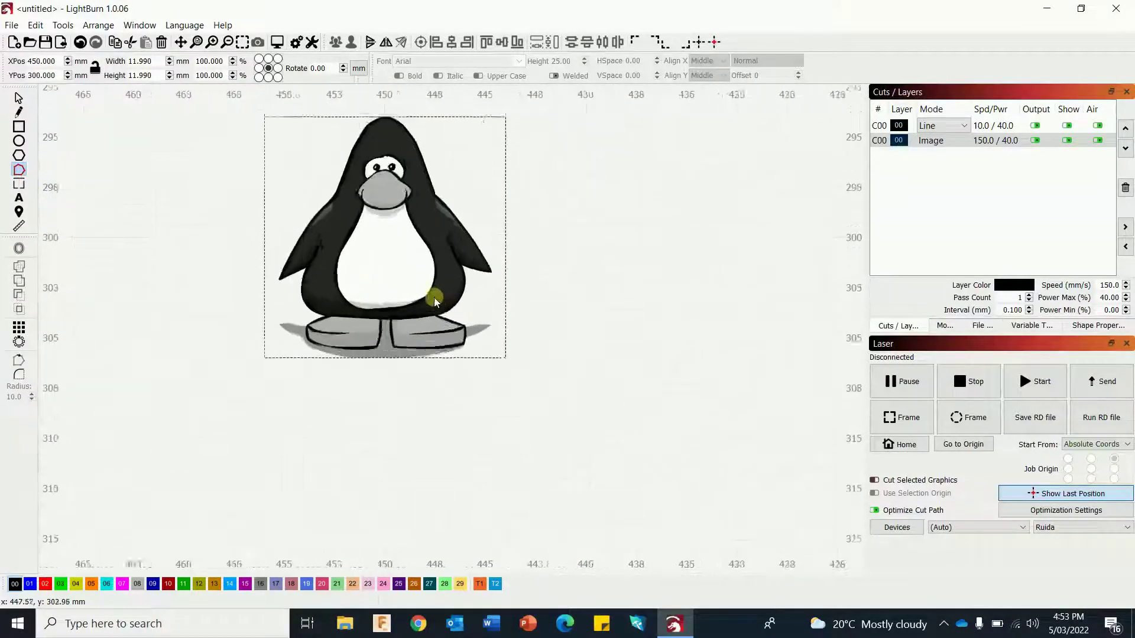
left_click_drag(595, 369, 616, 446)
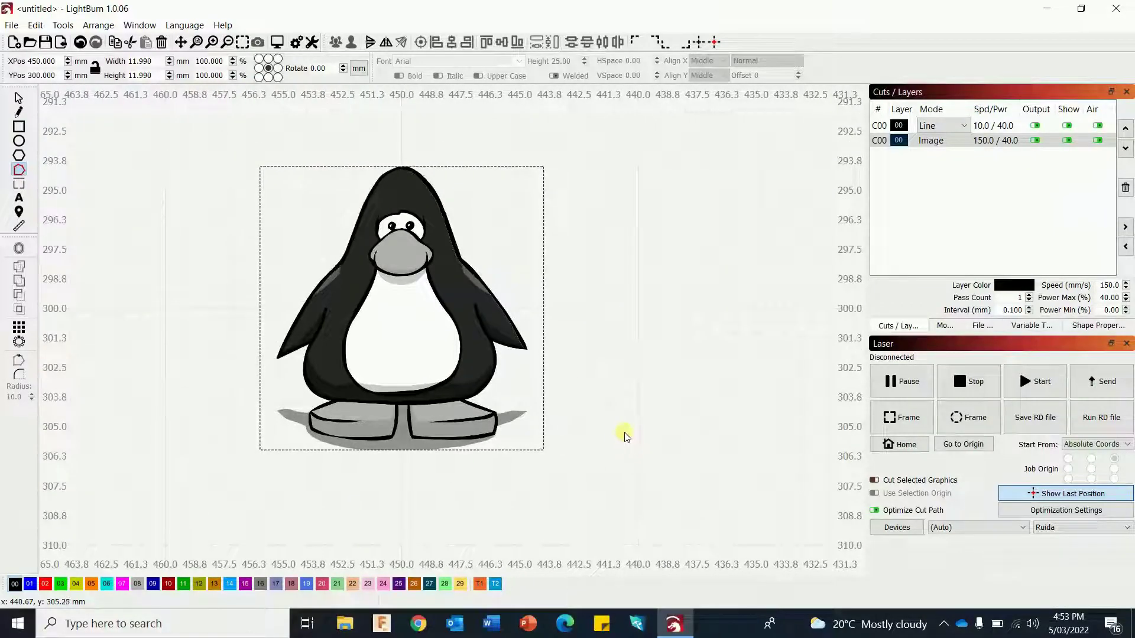
scroll(615, 434, "down", 4)
scroll(612, 433, "down", 4)
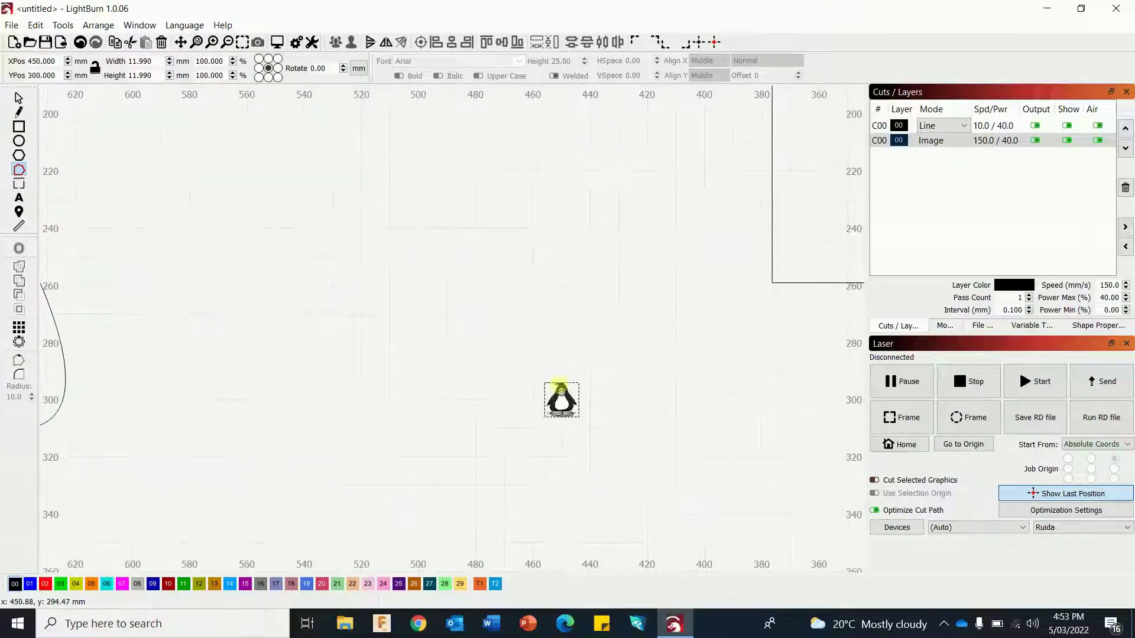
key("Escape")
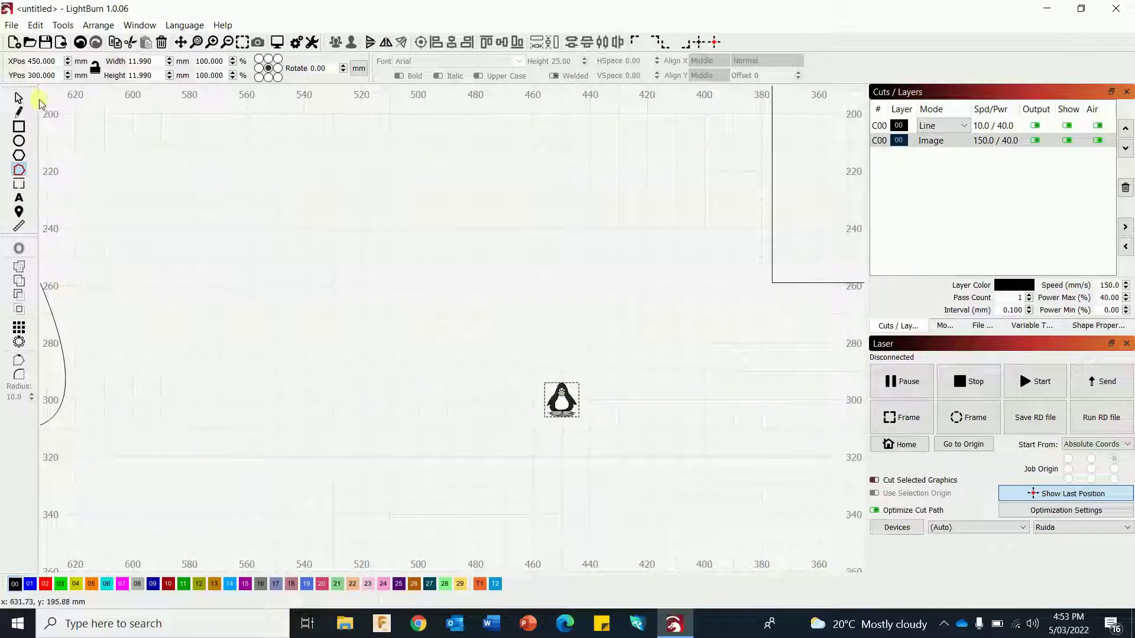
left_click(561, 399)
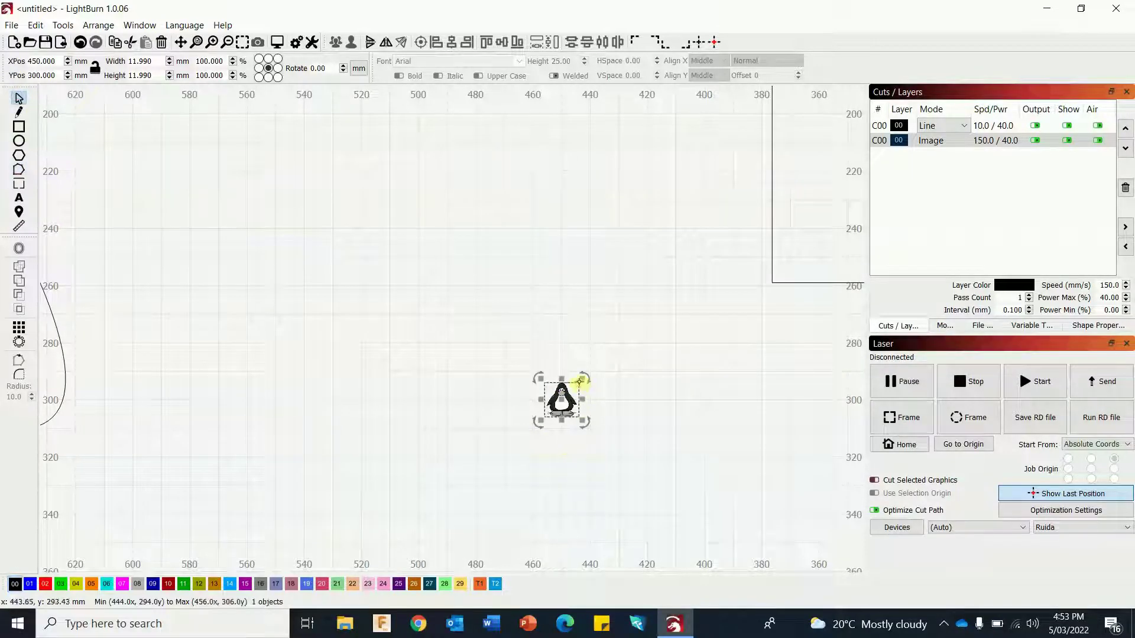
left_click_drag(580, 377, 680, 141)
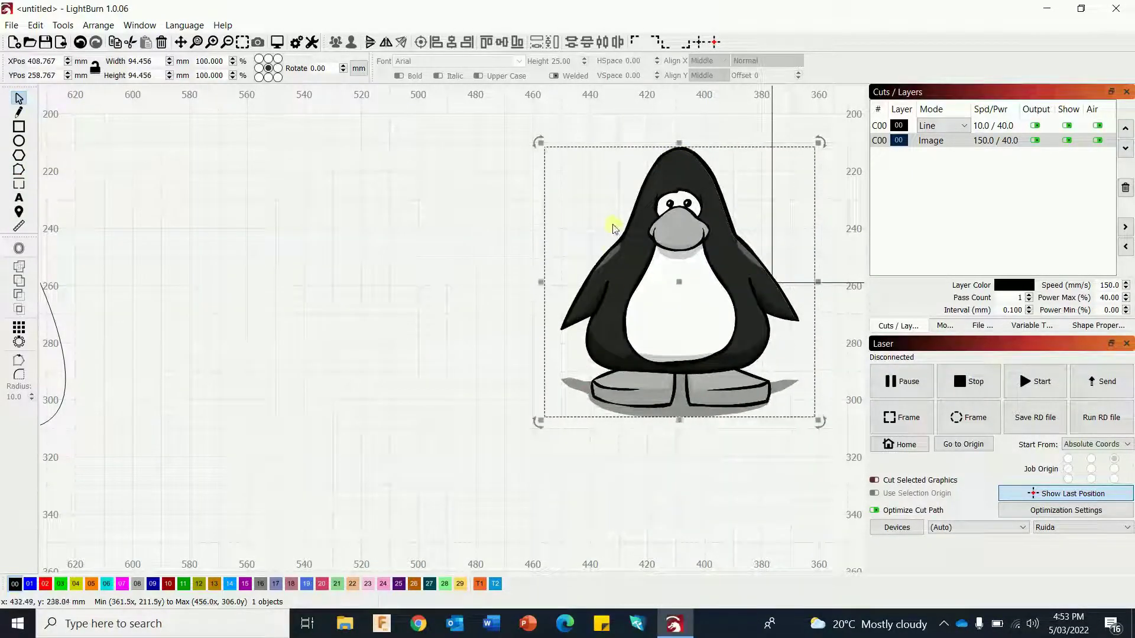
left_click_drag(676, 281, 449, 299)
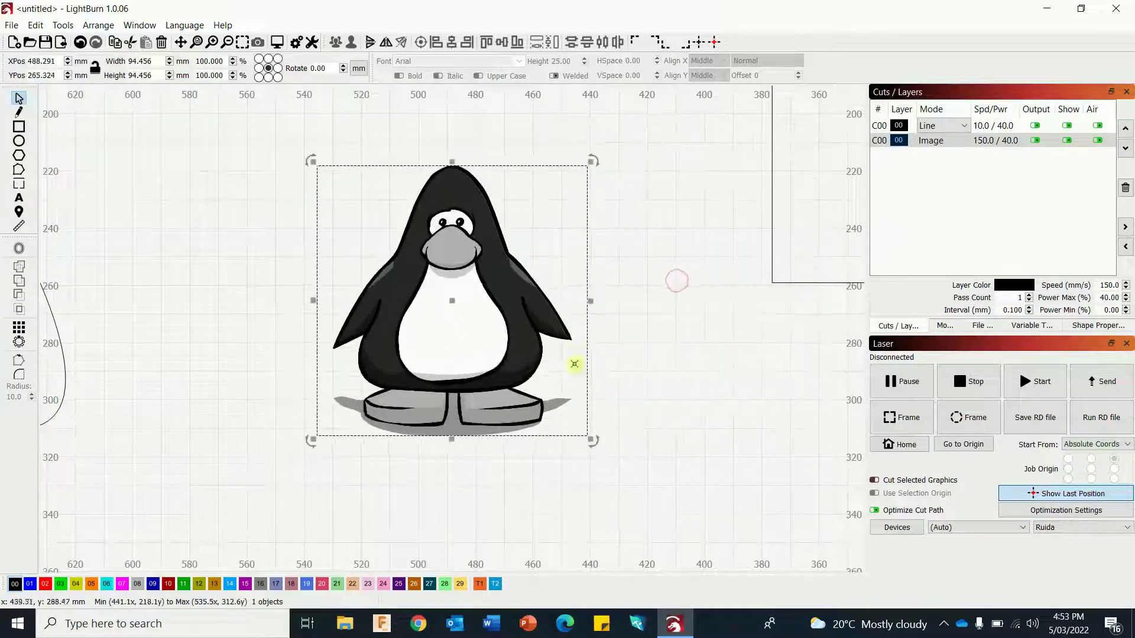
scroll(609, 370, "down", 5)
left_click_drag(598, 299, 646, 261)
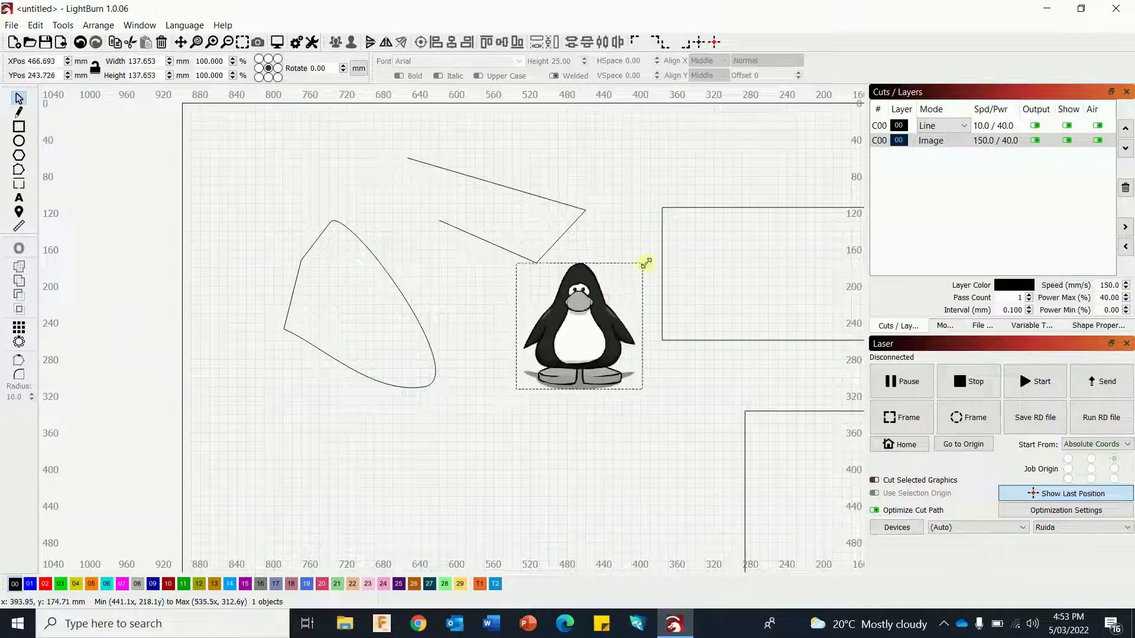
left_click(661, 456)
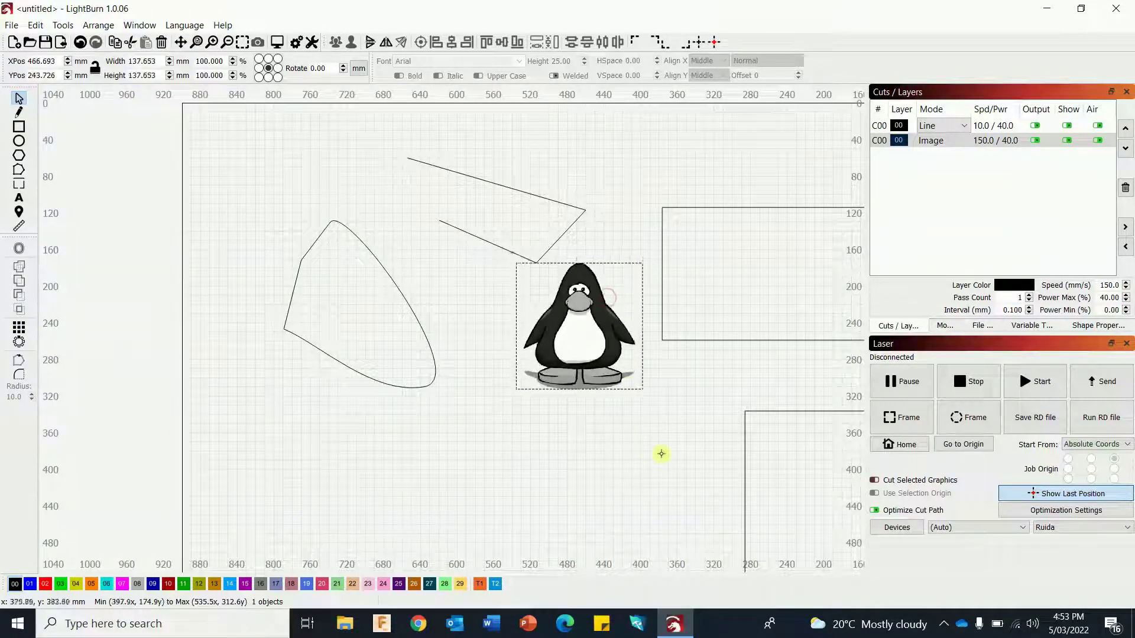
Step: Preview the laser job, inspect the penguin's belly up close, then close the preview
left_click(277, 42)
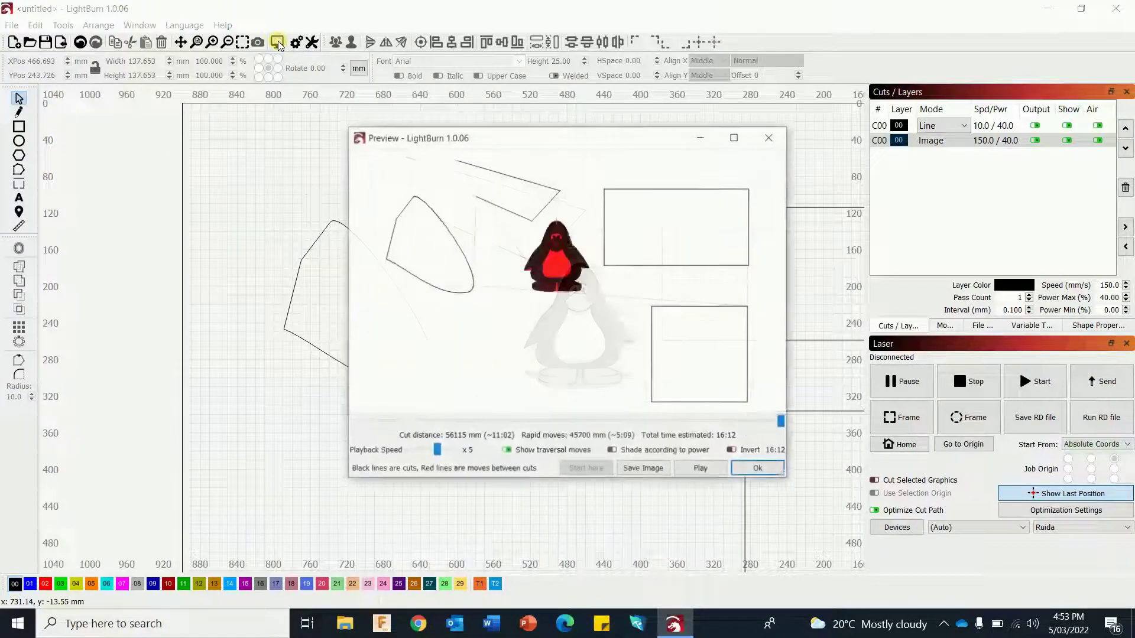
scroll(604, 247, "up", 5)
left_click_drag(619, 213, 557, 420)
scroll(573, 378, "down", 3)
scroll(580, 320, "up", 6)
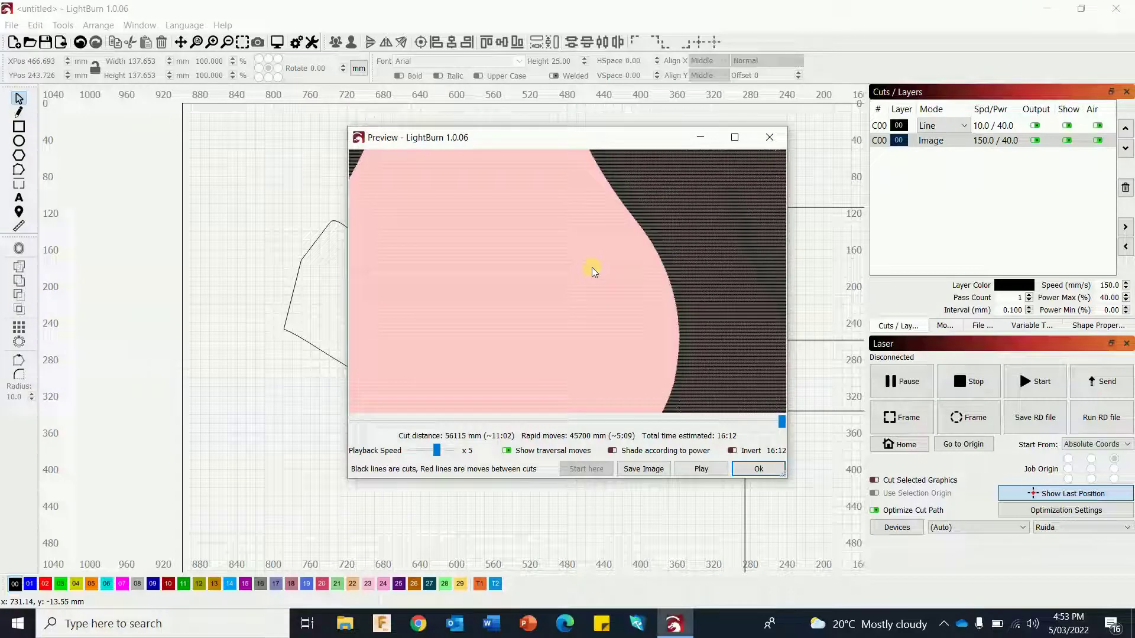
scroll(591, 267, "down", 5)
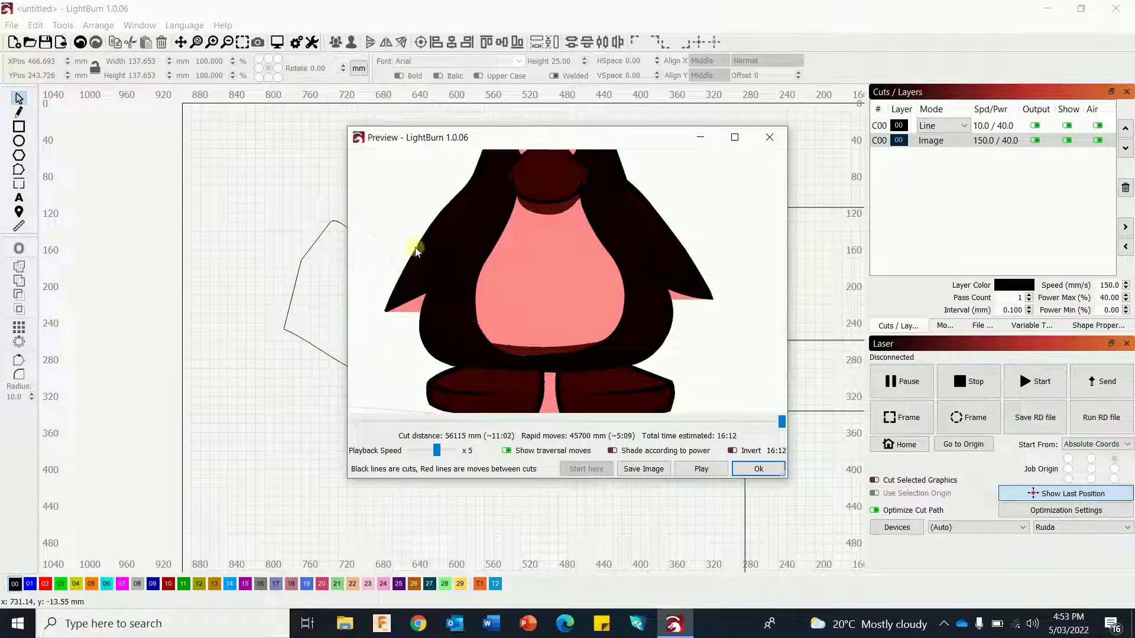
scroll(422, 255, "up", 2)
left_click(759, 469)
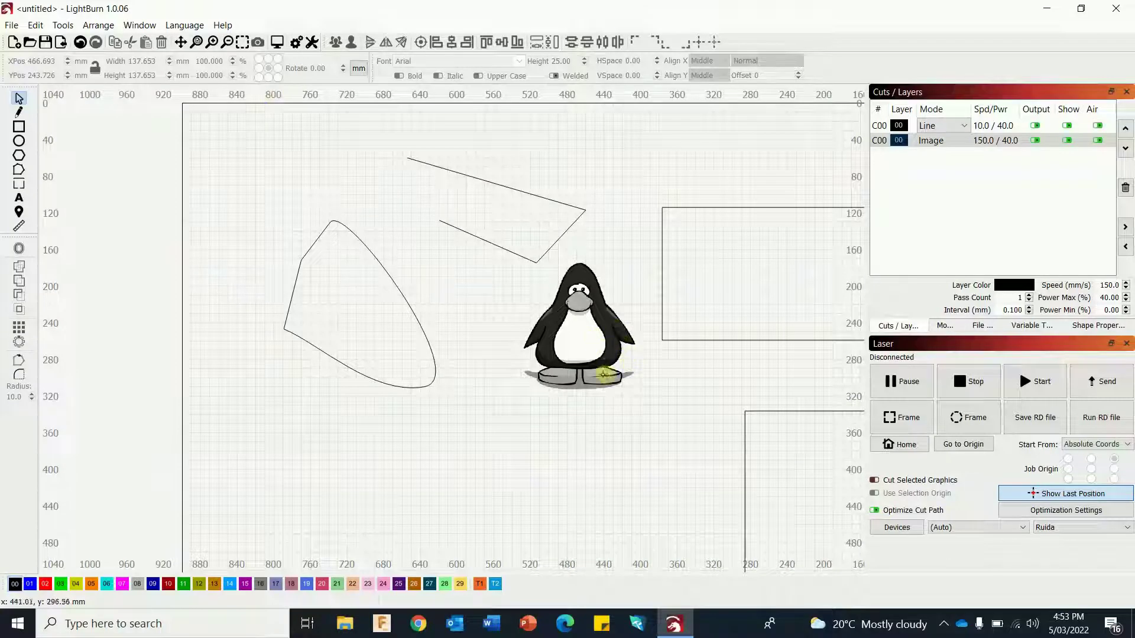
Step: Trace the penguin image into a vector outline with Fade Image enabled
left_click(600, 334)
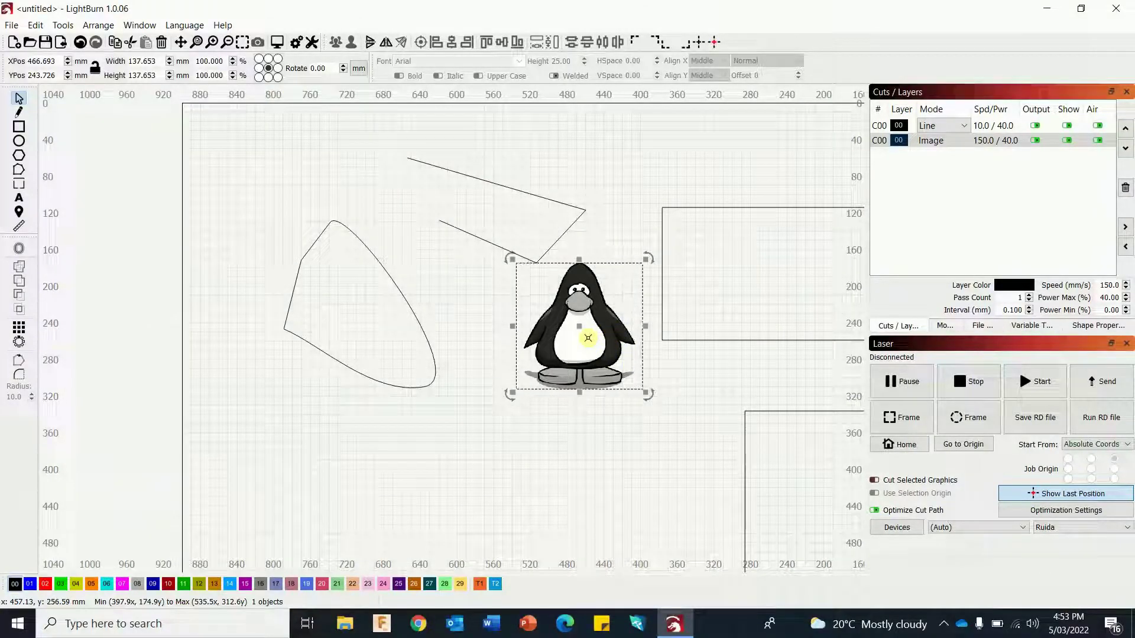
right_click(588, 339)
left_click(632, 551)
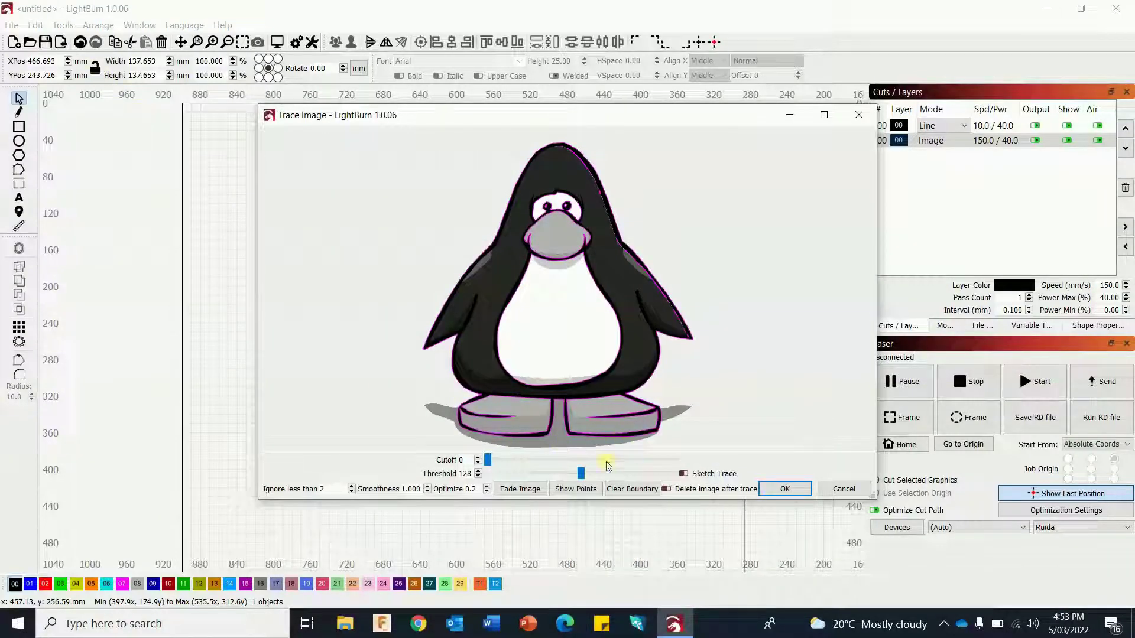
left_click(521, 490)
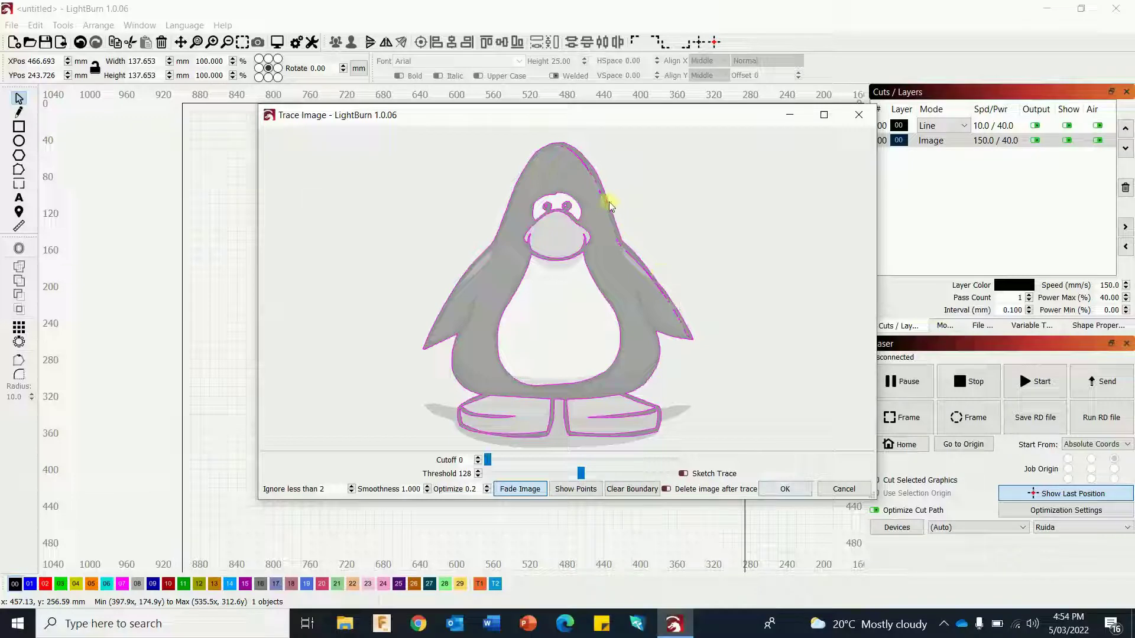
left_click(784, 491)
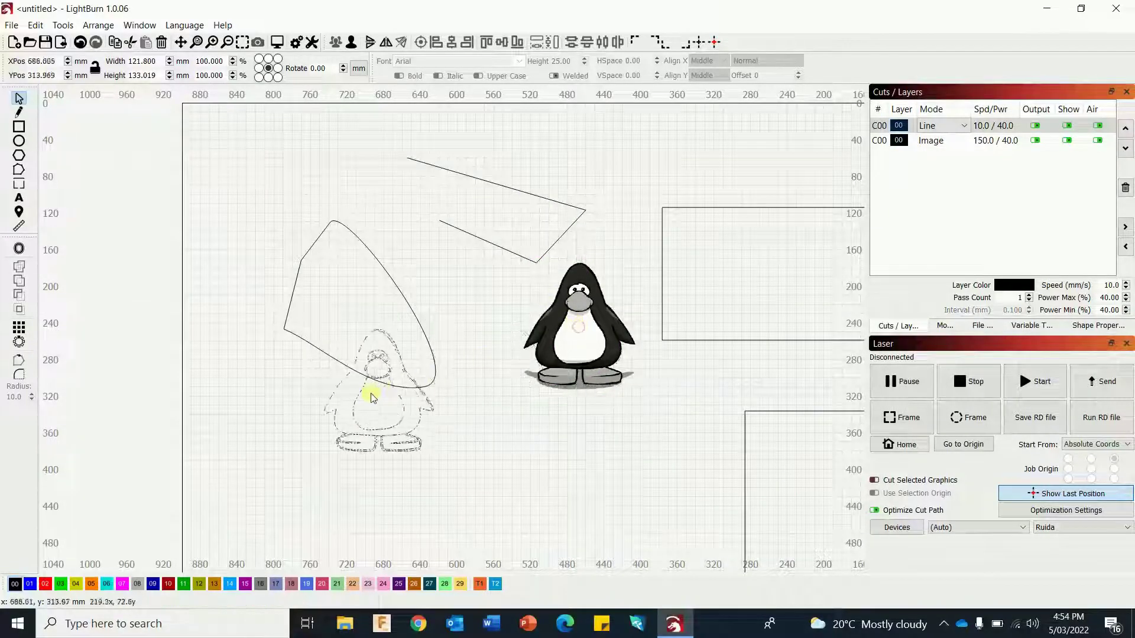
Step: Move the traced penguin outline below and left of the original image
left_click_drag(372, 393, 406, 455)
left_click(523, 478)
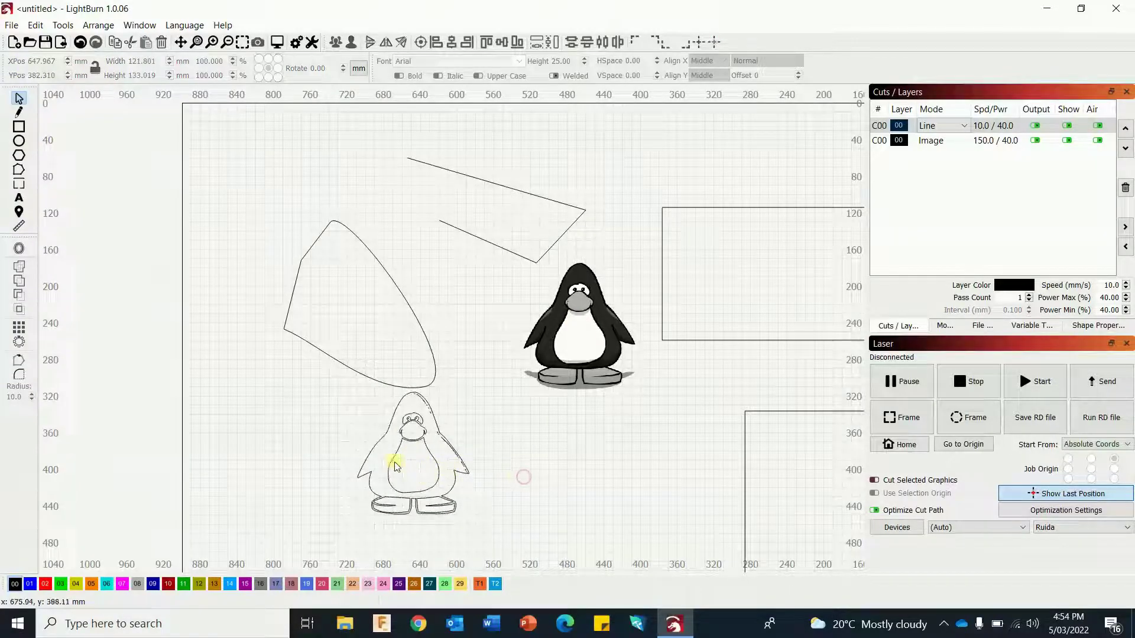
scroll(396, 467, "up", 6)
scroll(481, 338, "down", 6)
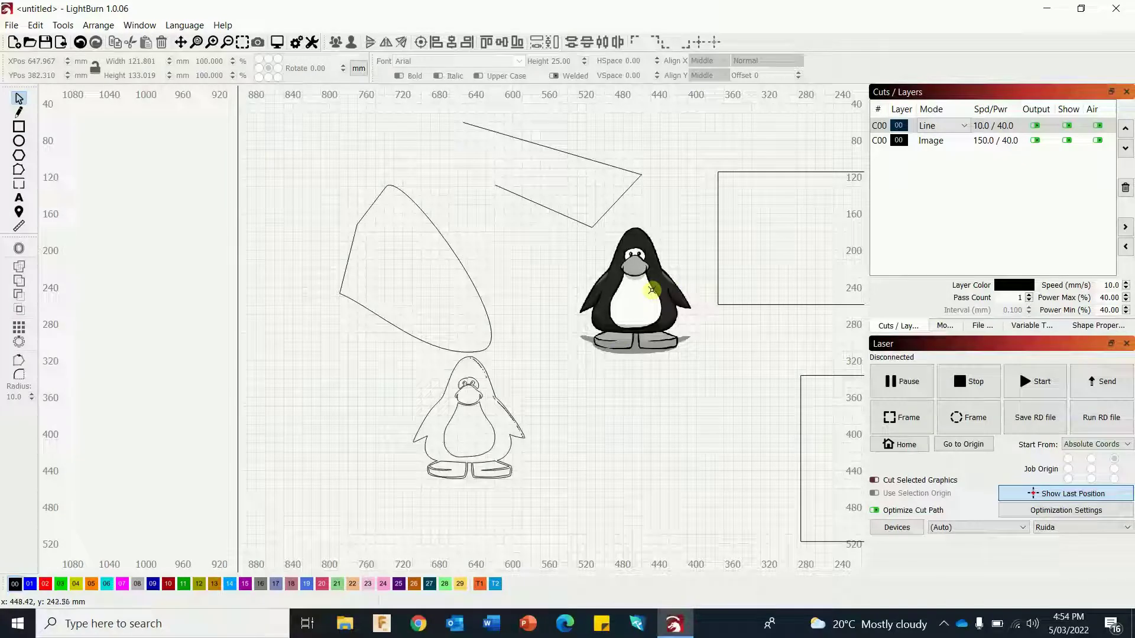
left_click(652, 290)
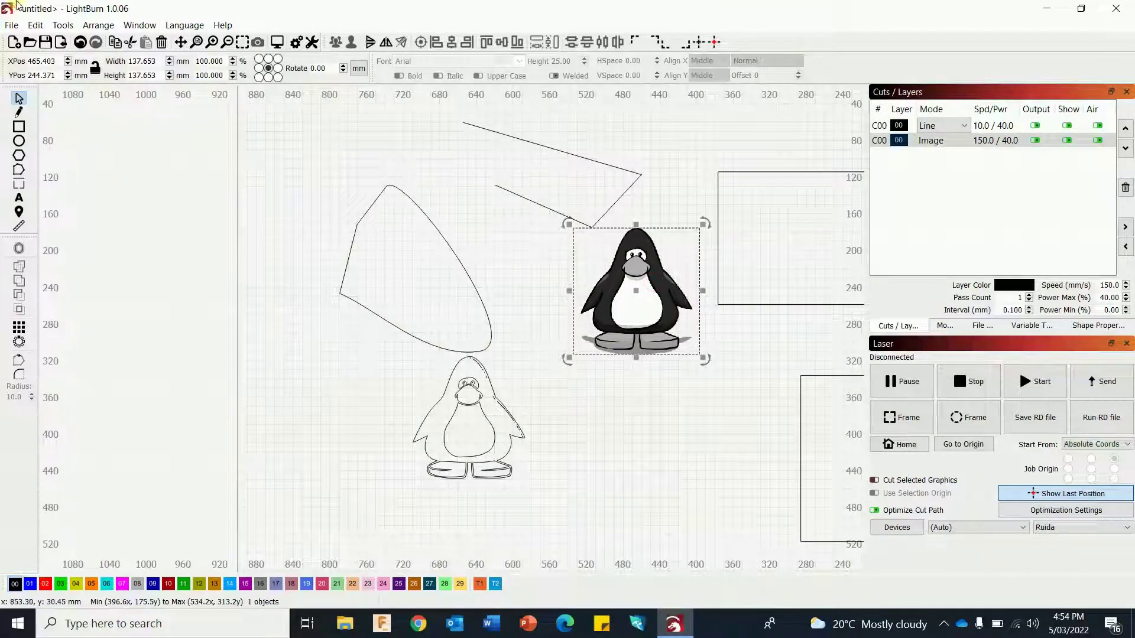
Step: Trace the penguin image again from the Tools menu with Fade Image and threshold 50
left_click(61, 27)
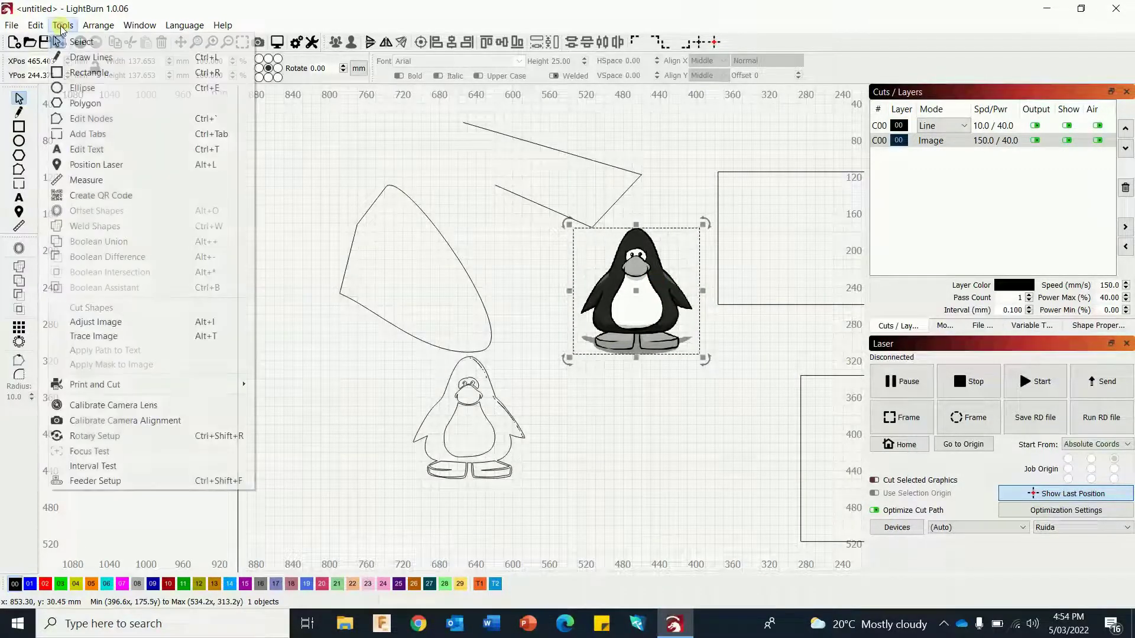
left_click(91, 332)
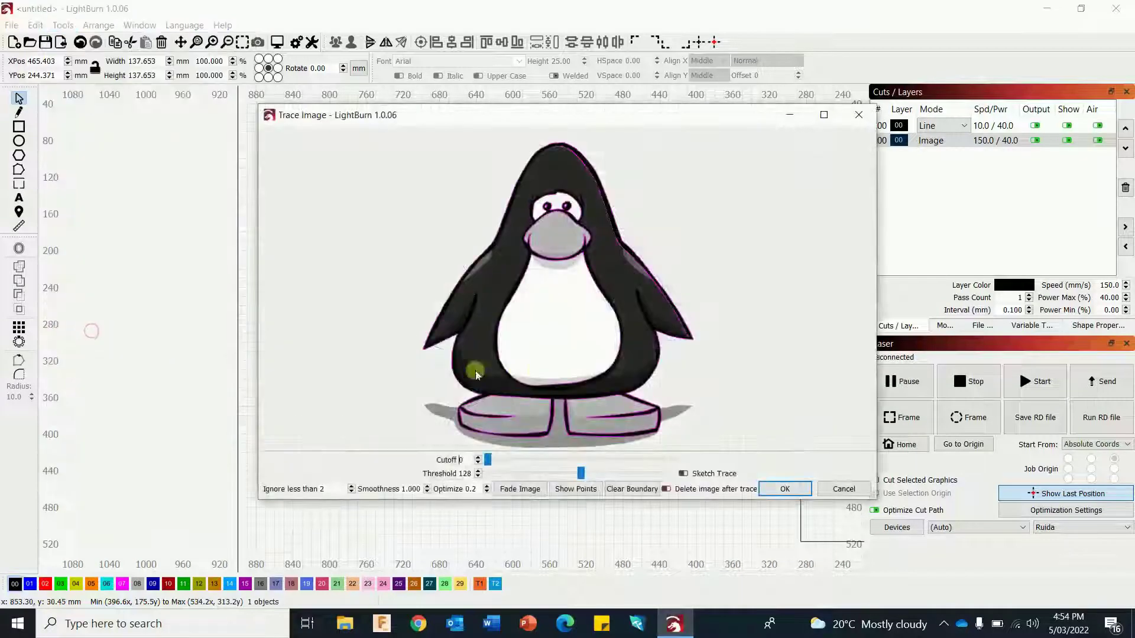
scroll(546, 366, "up", 2)
scroll(673, 378, "down", 2)
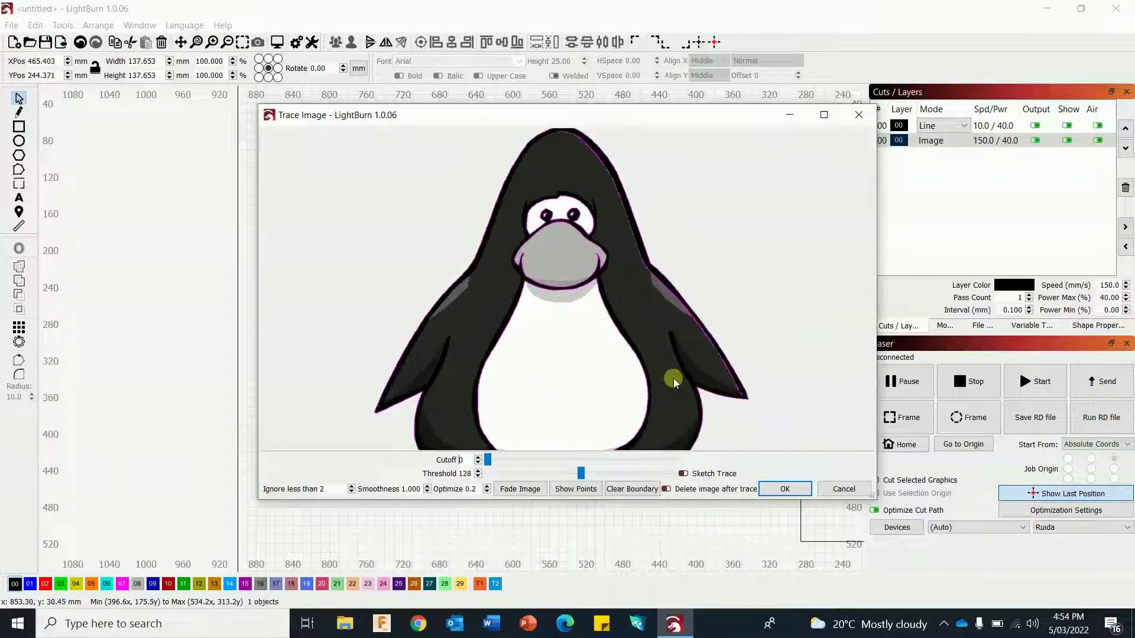
left_click(505, 490)
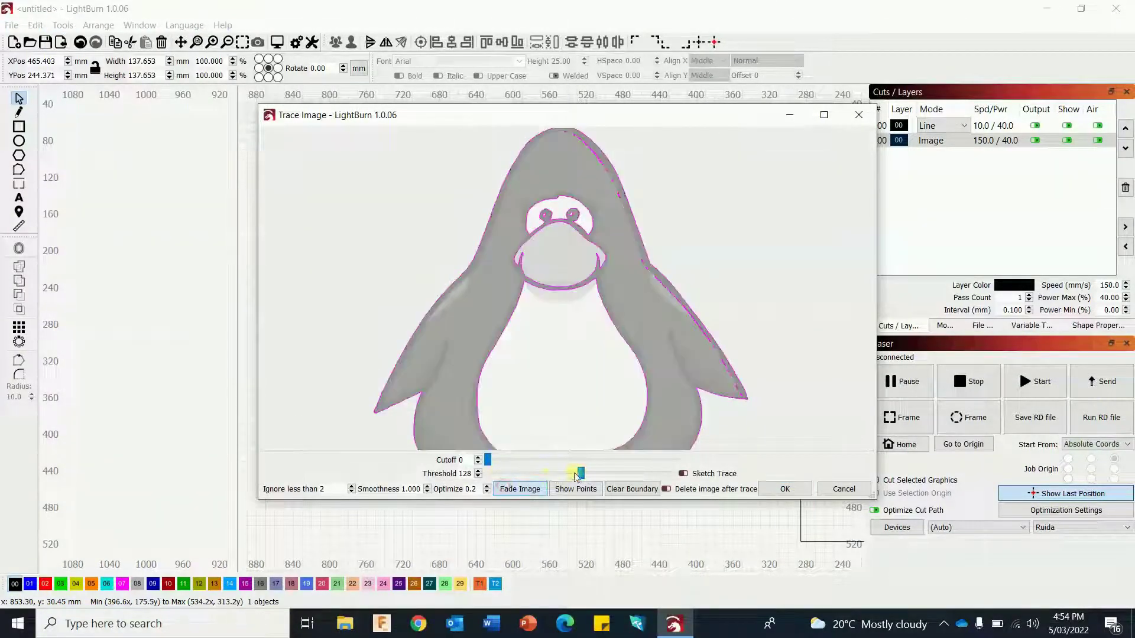
mouse_move(582, 473)
left_mouse_down()
mouse_move(576, 465)
mouse_move(647, 461)
mouse_move(545, 480)
mouse_move(512, 473)
mouse_move(557, 472)
mouse_move(532, 486)
left_mouse_up()
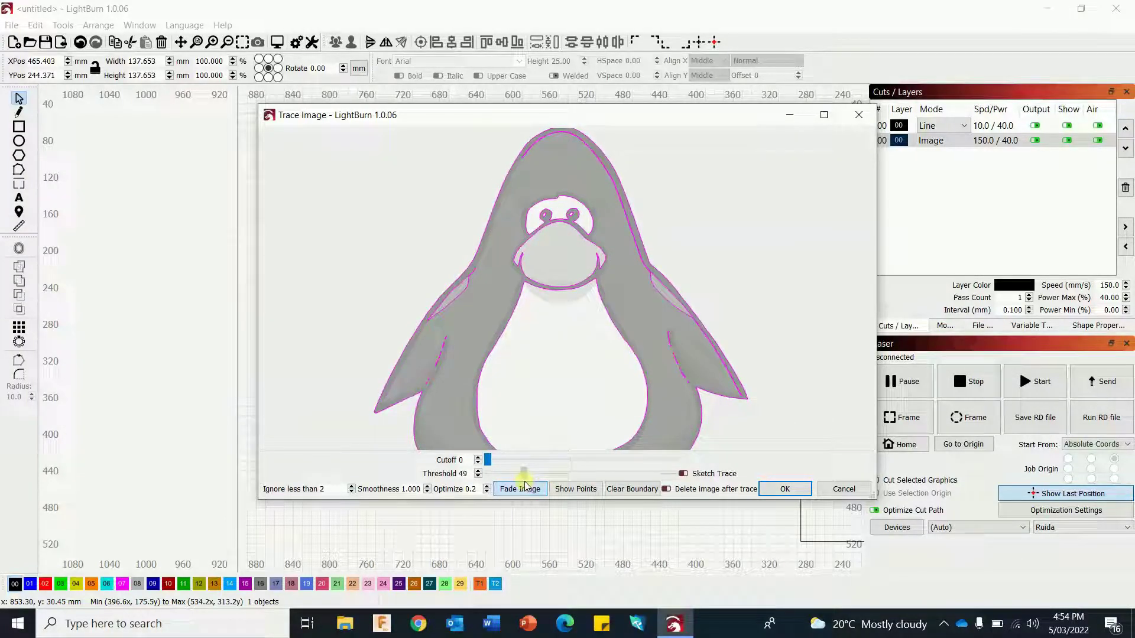
scroll(596, 426, "down", 5)
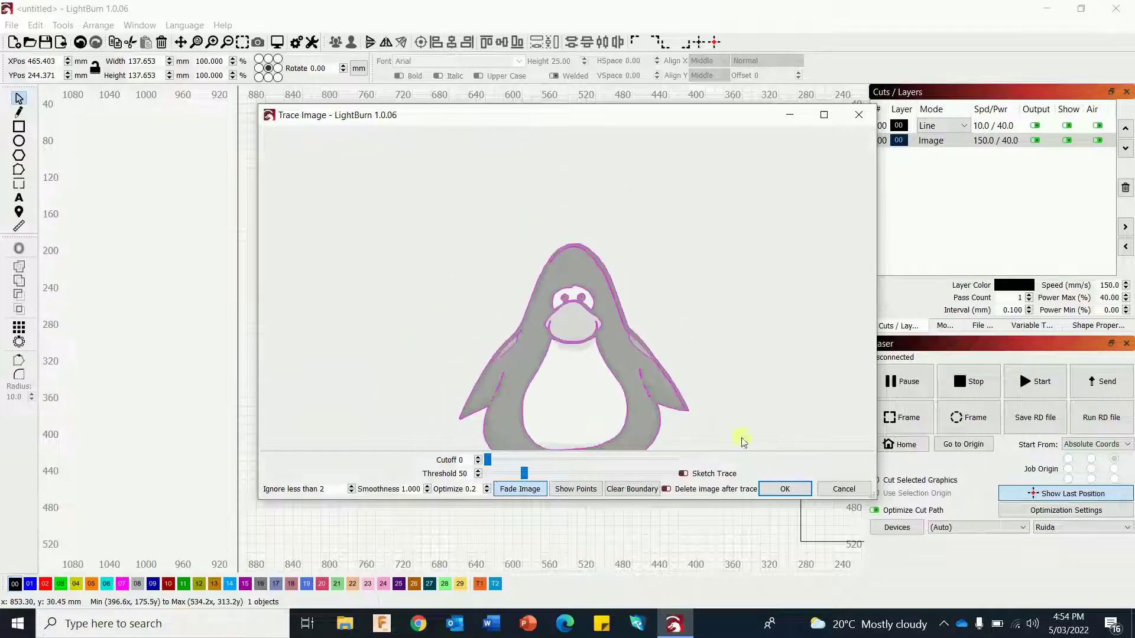
scroll(587, 371, "up", 1)
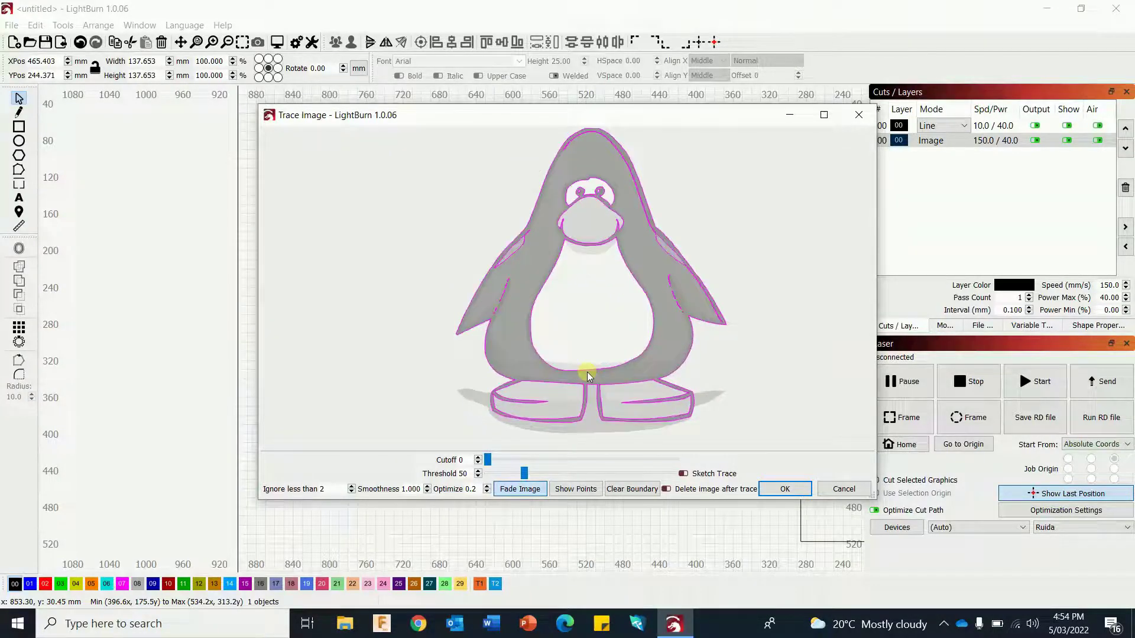
left_click(787, 489)
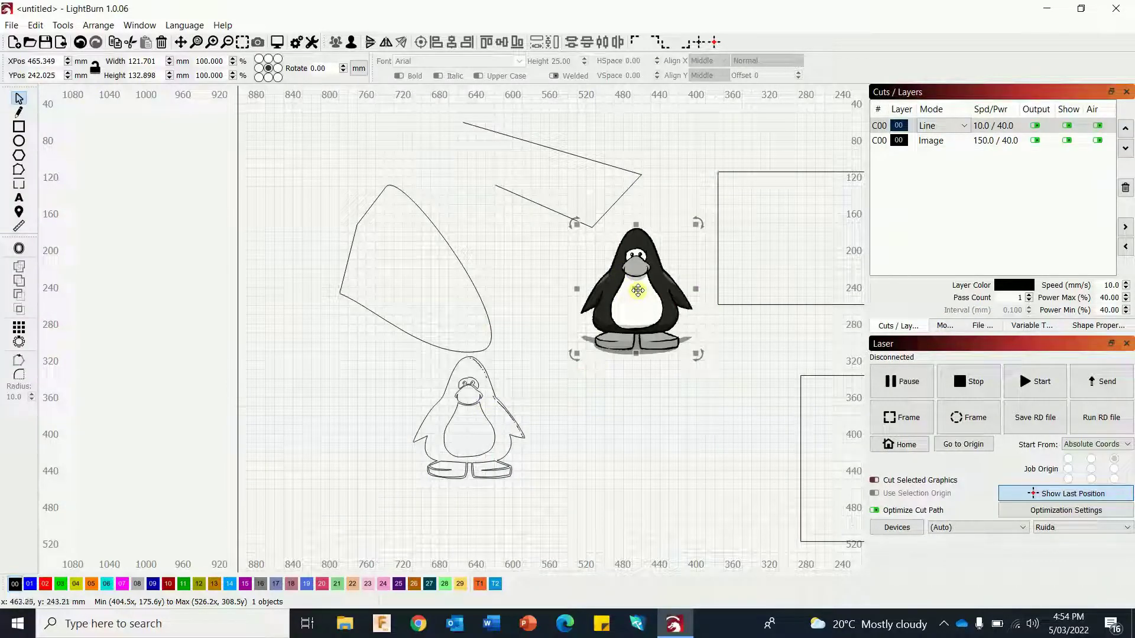
Step: Move the second traced outline down beside the first outline
mouse_move(638, 290)
left_mouse_down()
mouse_move(654, 456)
mouse_move(608, 420)
mouse_move(614, 434)
left_mouse_up()
left_click(712, 441)
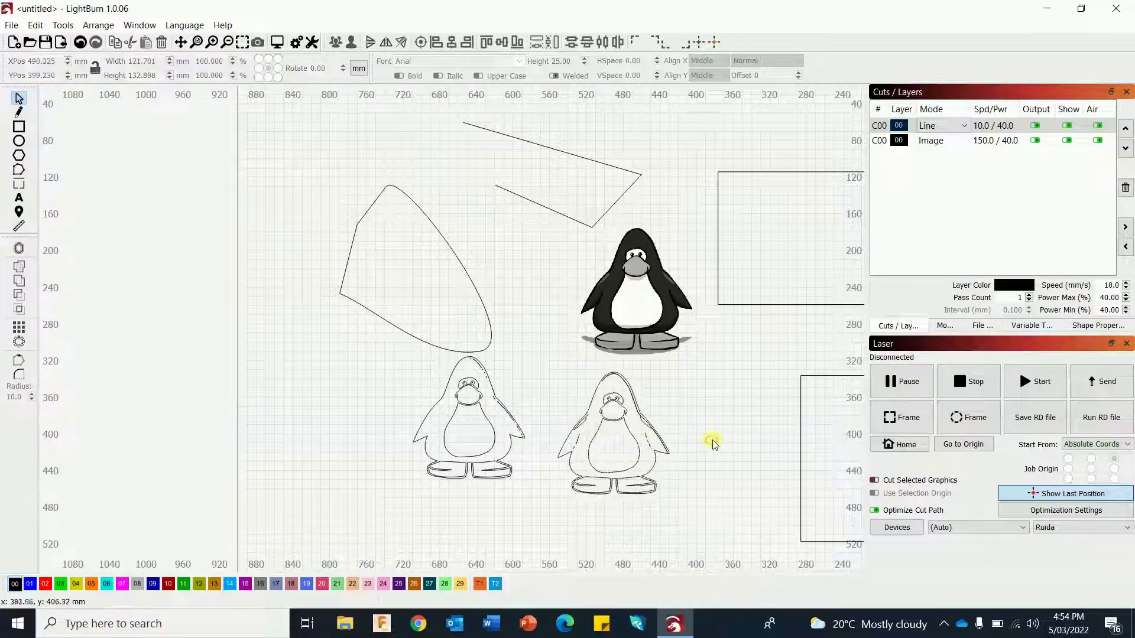
scroll(694, 441, "up", 3)
scroll(694, 441, "down", 3)
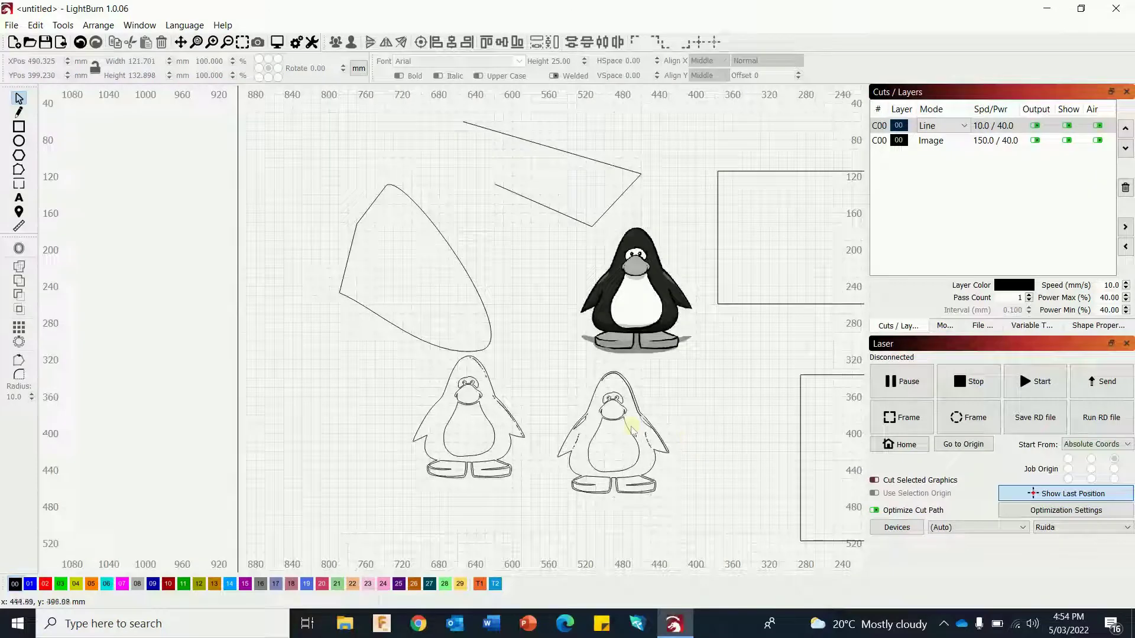
Step: Import the picture kiwi 3.png onto the canvas
left_click(11, 25)
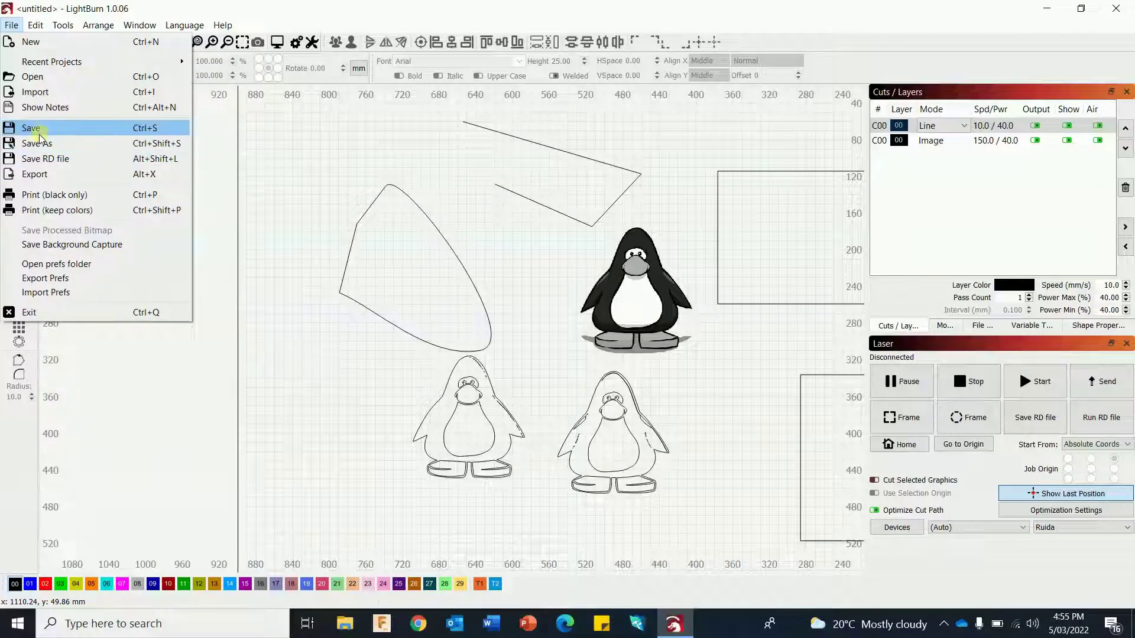
left_click(34, 93)
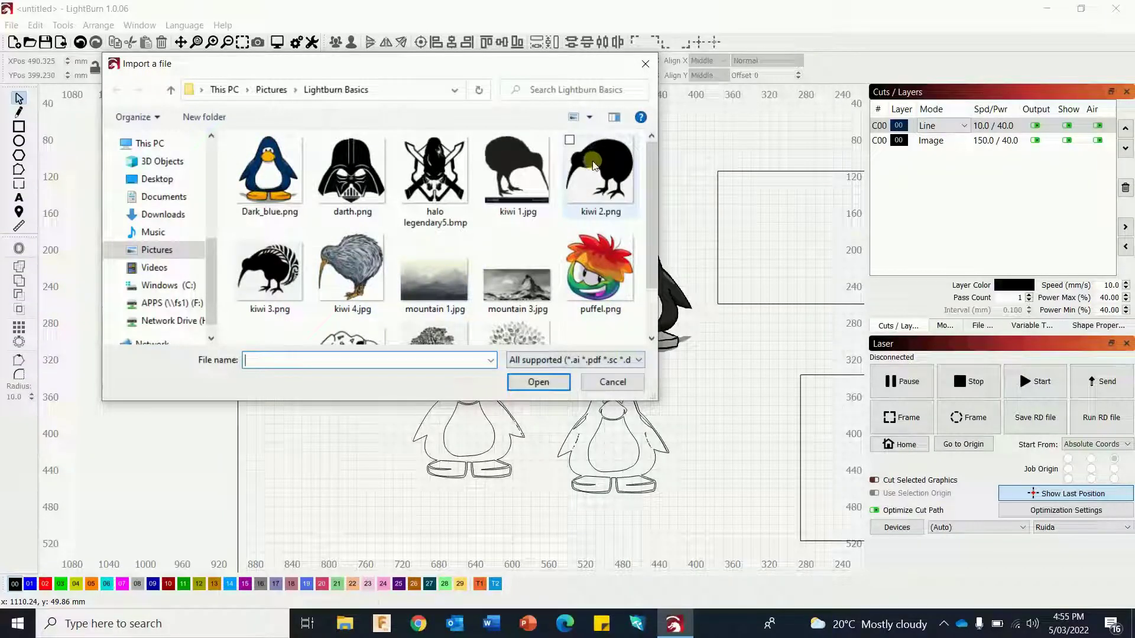
left_click(272, 263)
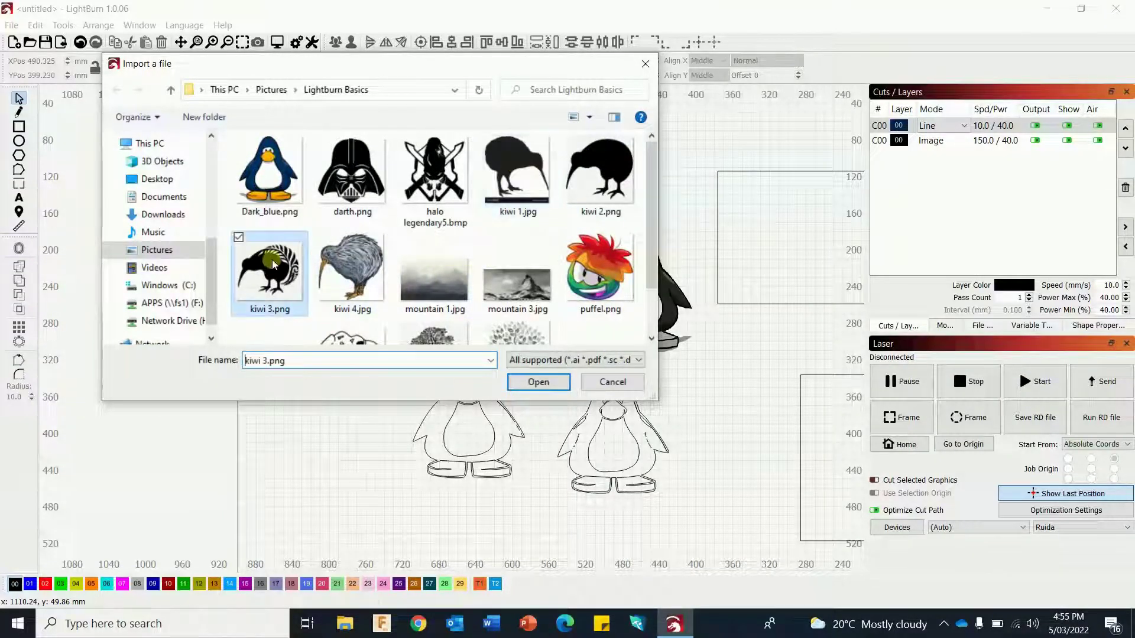
left_click(545, 381)
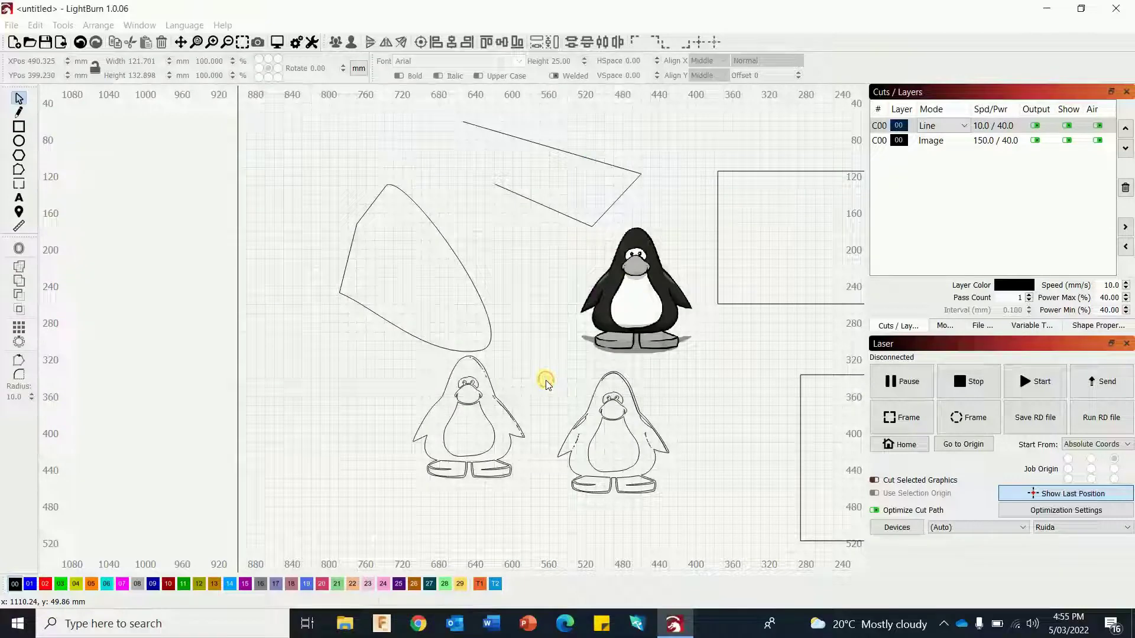
Step: Delete the colour penguin and both traced penguin outlines
left_click(697, 408)
left_click_drag(535, 176, 743, 544)
key("Delete")
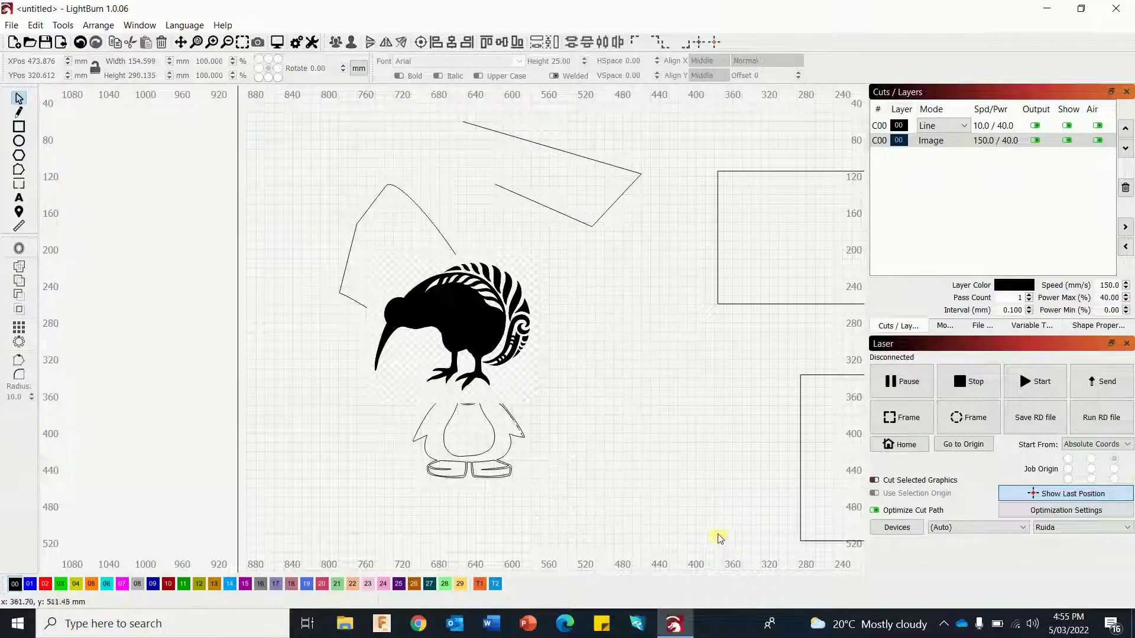
left_click(495, 435)
key("Delete")
scroll(567, 425, "up", 2)
Step: Move the kiwi image right and down, then preview the job
left_click(433, 268)
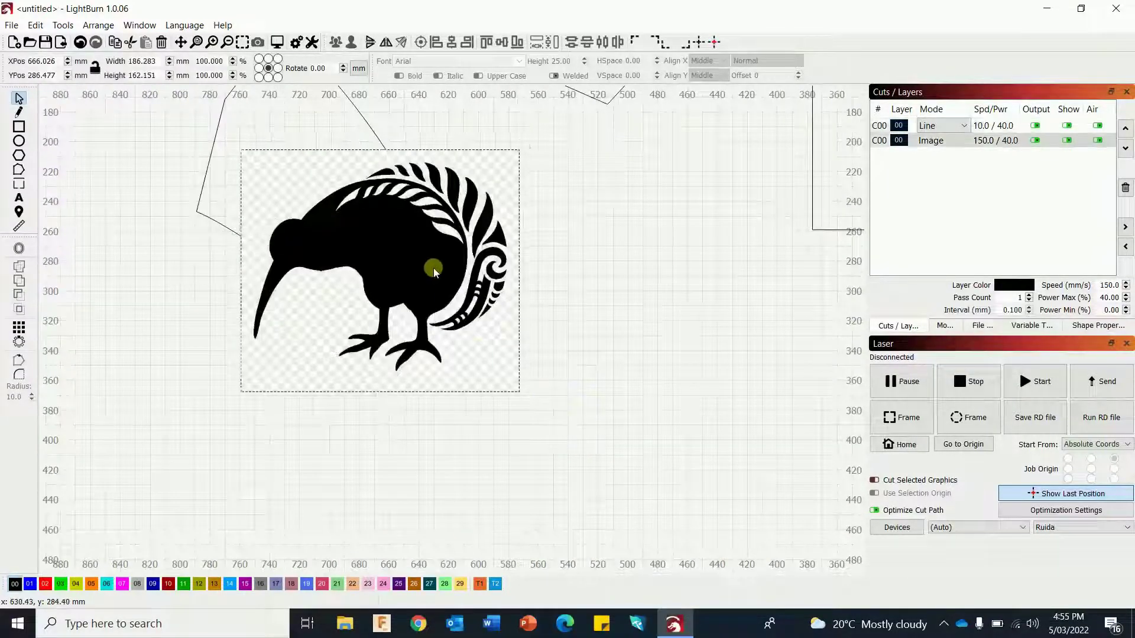
left_click_drag(380, 269, 606, 319)
left_click(591, 491)
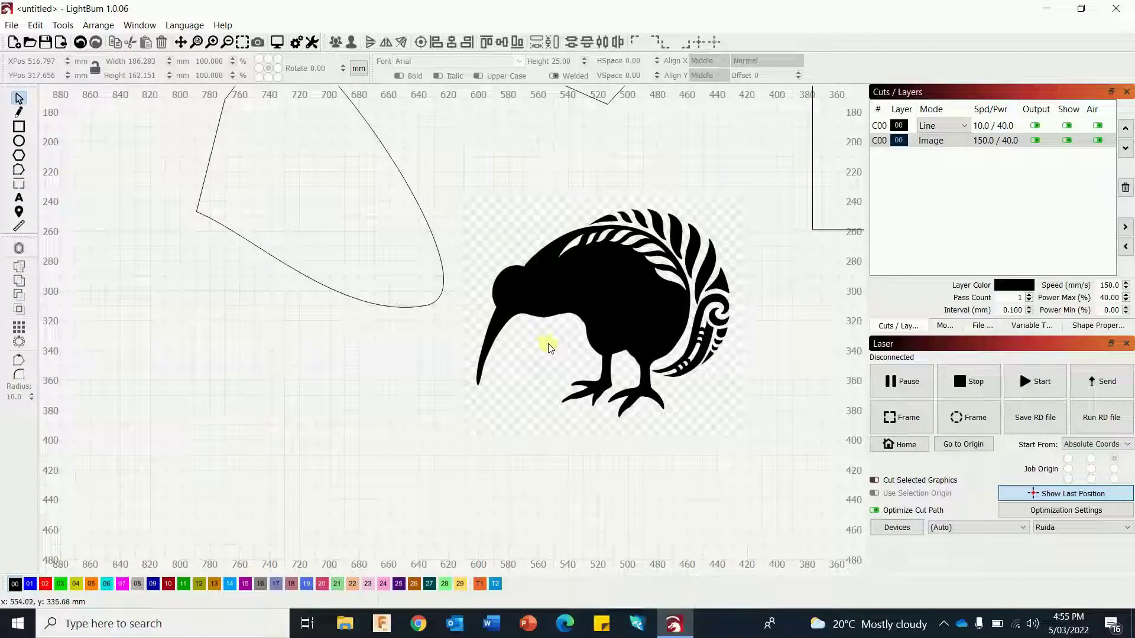
left_click(274, 41)
Step: Close the preview and trace the kiwi image into vectors with Fade Image enabled
scroll(552, 306, "up", 4)
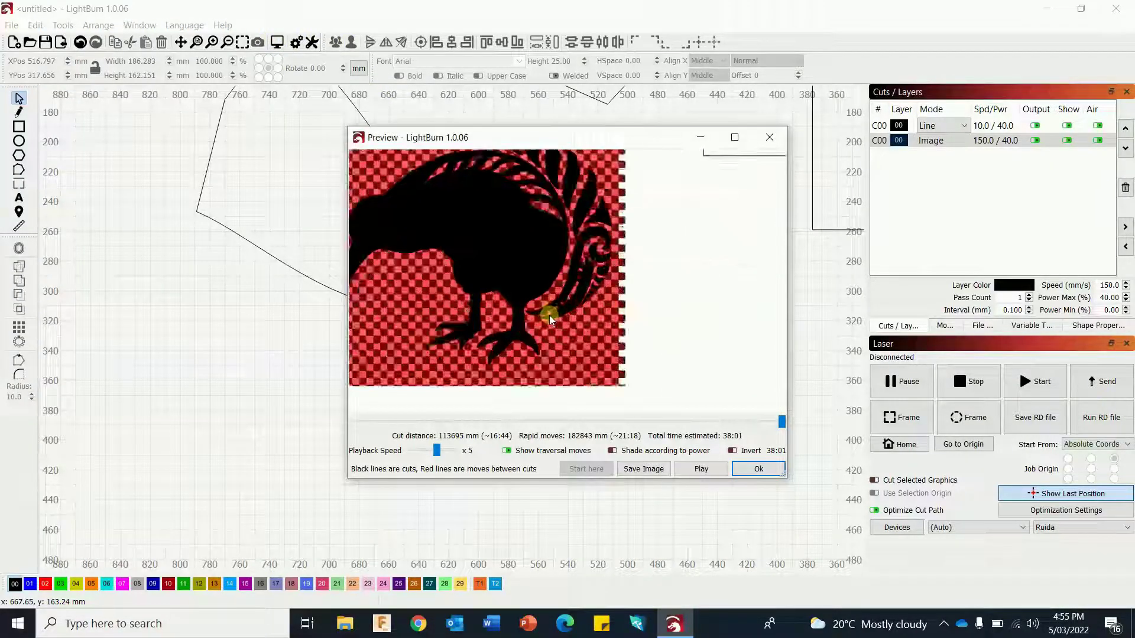
scroll(548, 314, "up", 2)
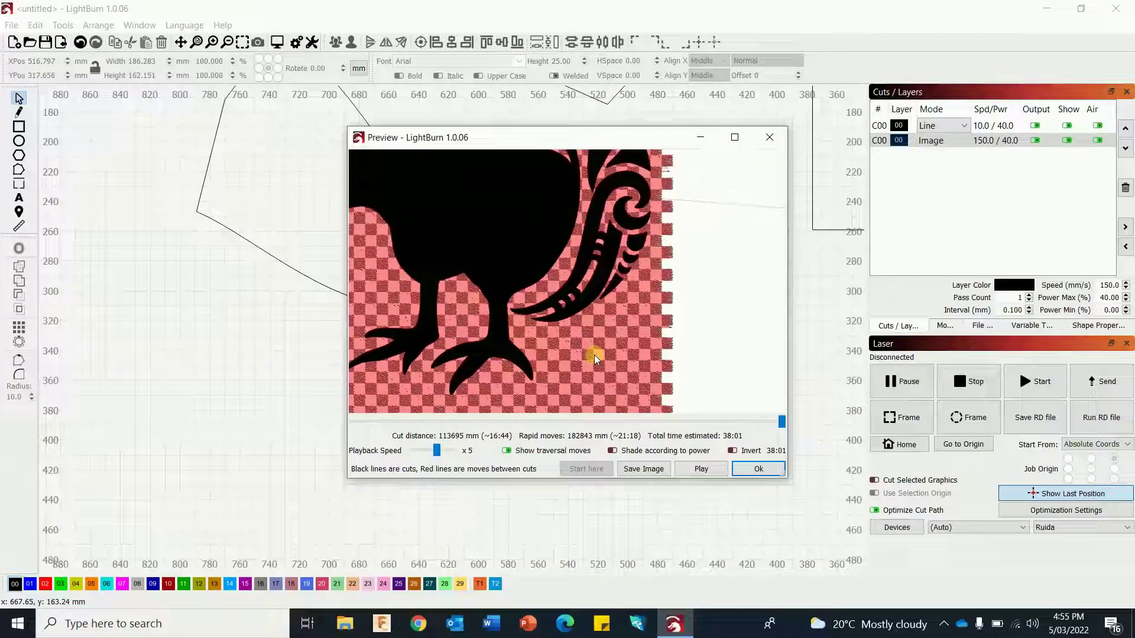
left_click(756, 470)
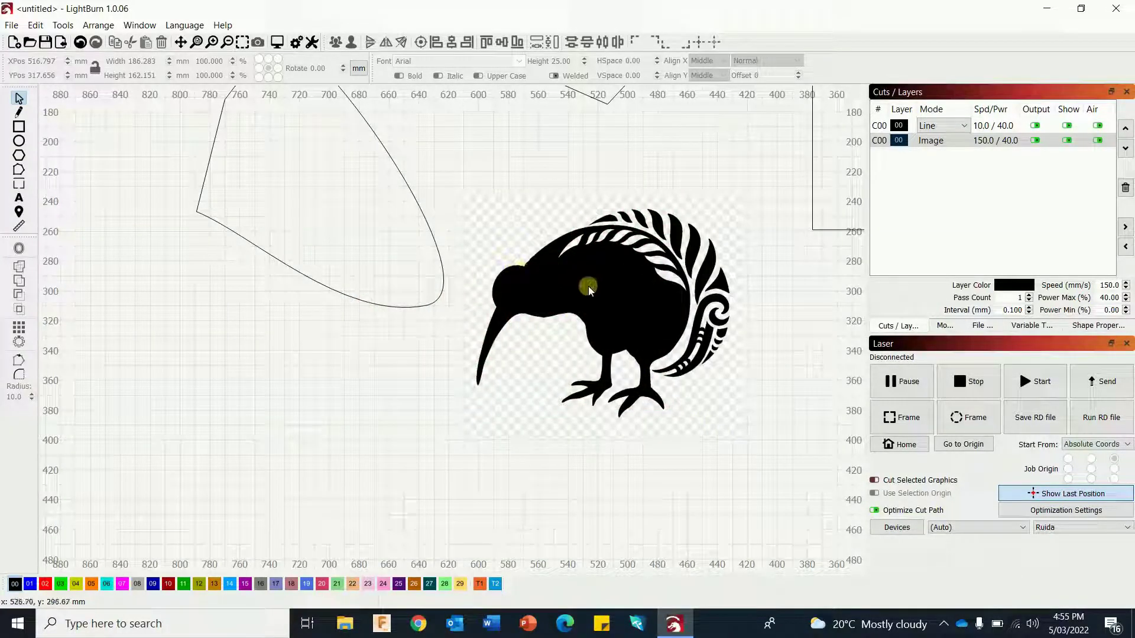
right_click(572, 280)
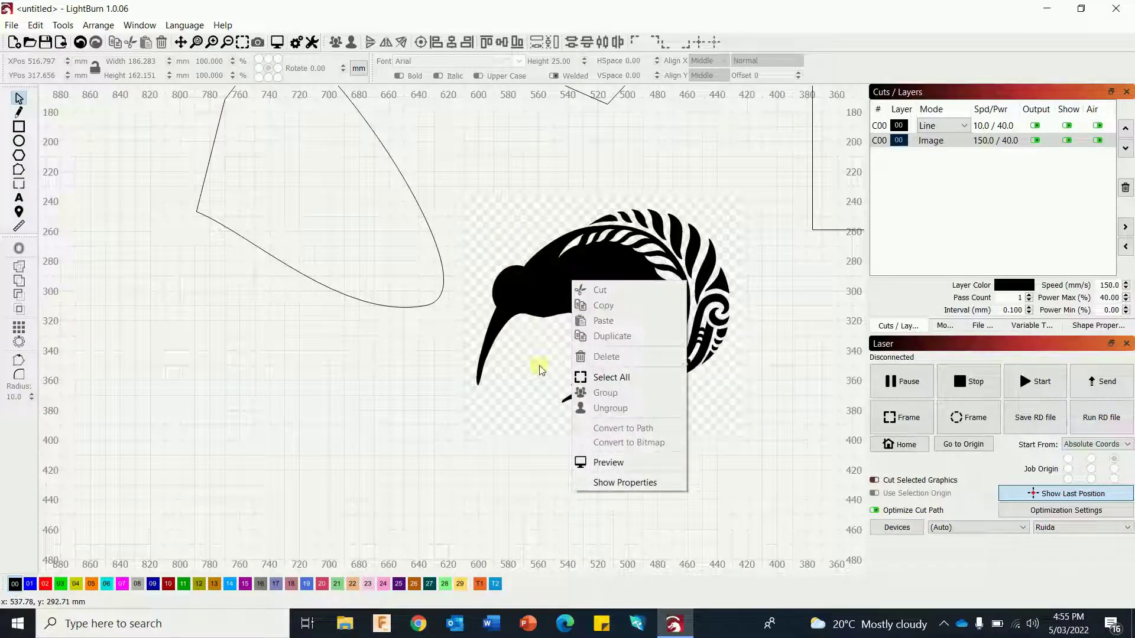
left_click(535, 289)
right_click(622, 271)
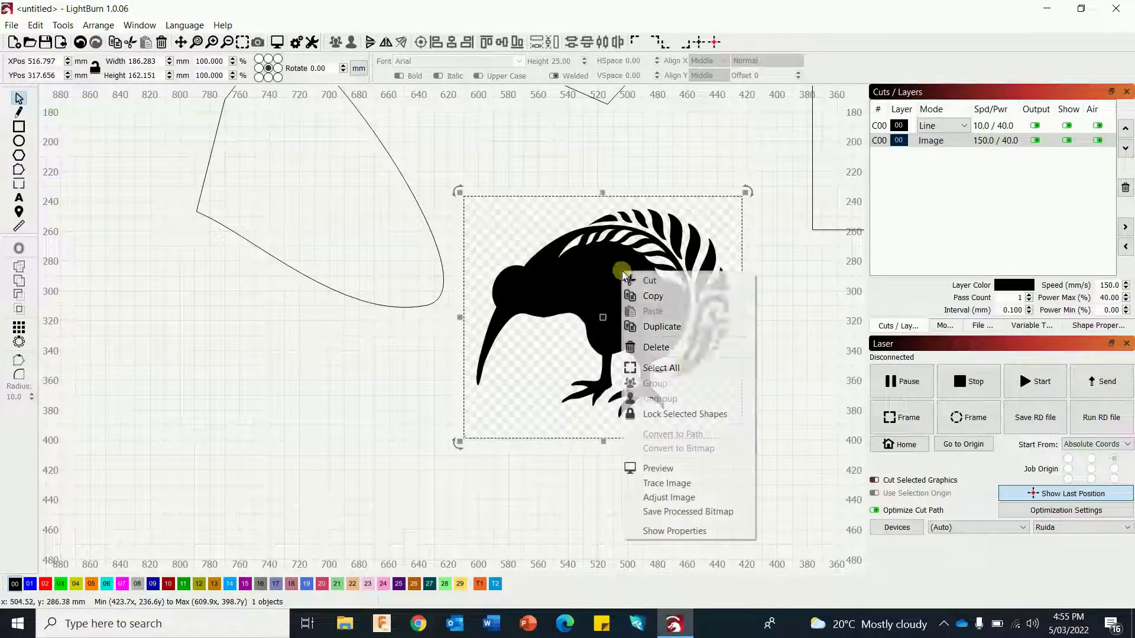
left_click(666, 483)
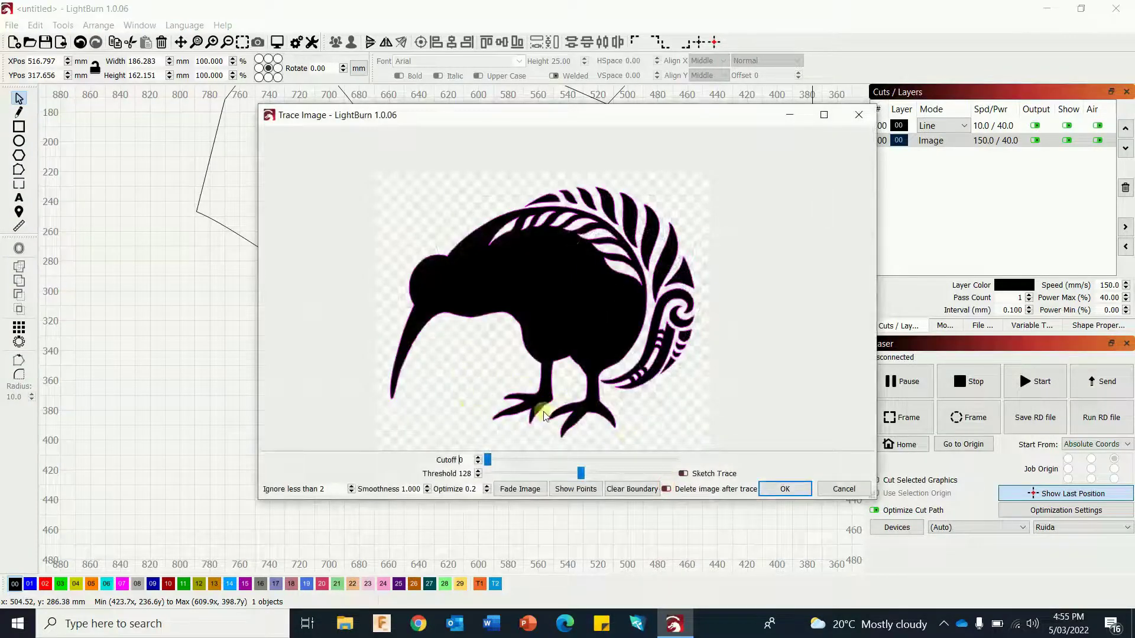
left_click(533, 490)
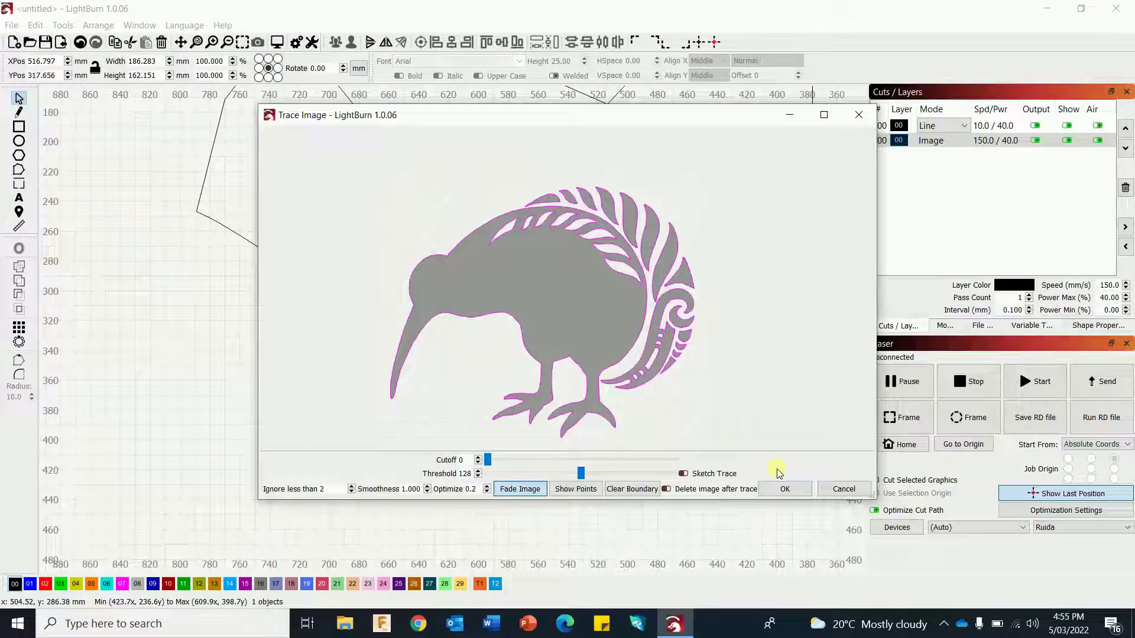
left_click(785, 489)
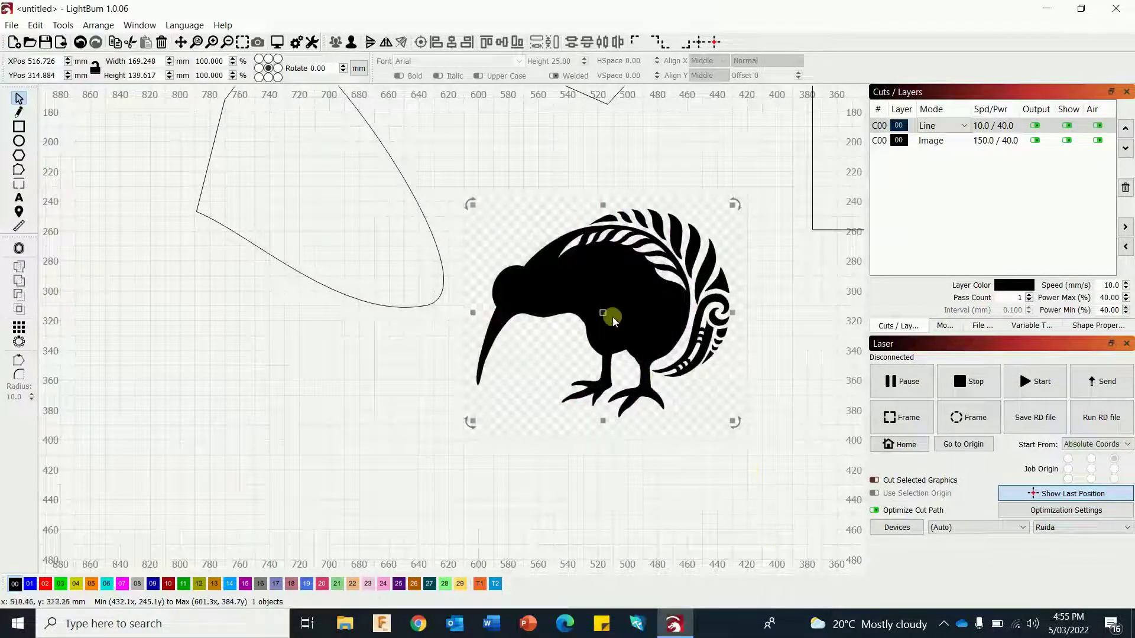
Step: Move the traced kiwi outline down-left of the original image
mouse_move(600, 313)
left_mouse_down()
mouse_move(420, 392)
mouse_move(296, 423)
mouse_move(284, 414)
left_mouse_up()
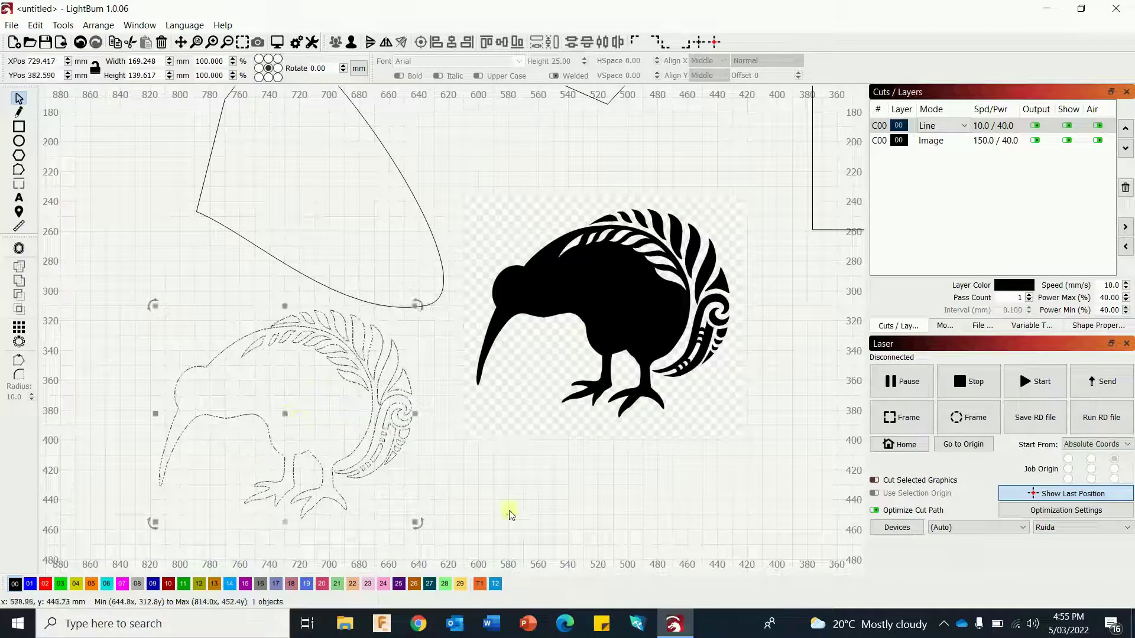
left_click(524, 508)
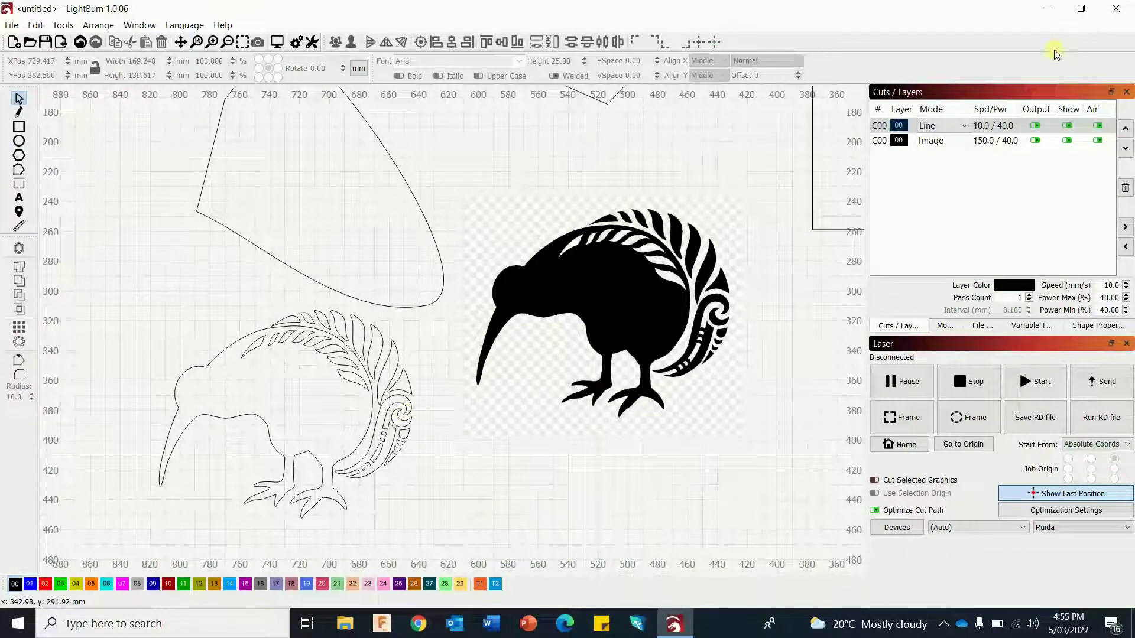
left_click(385, 357)
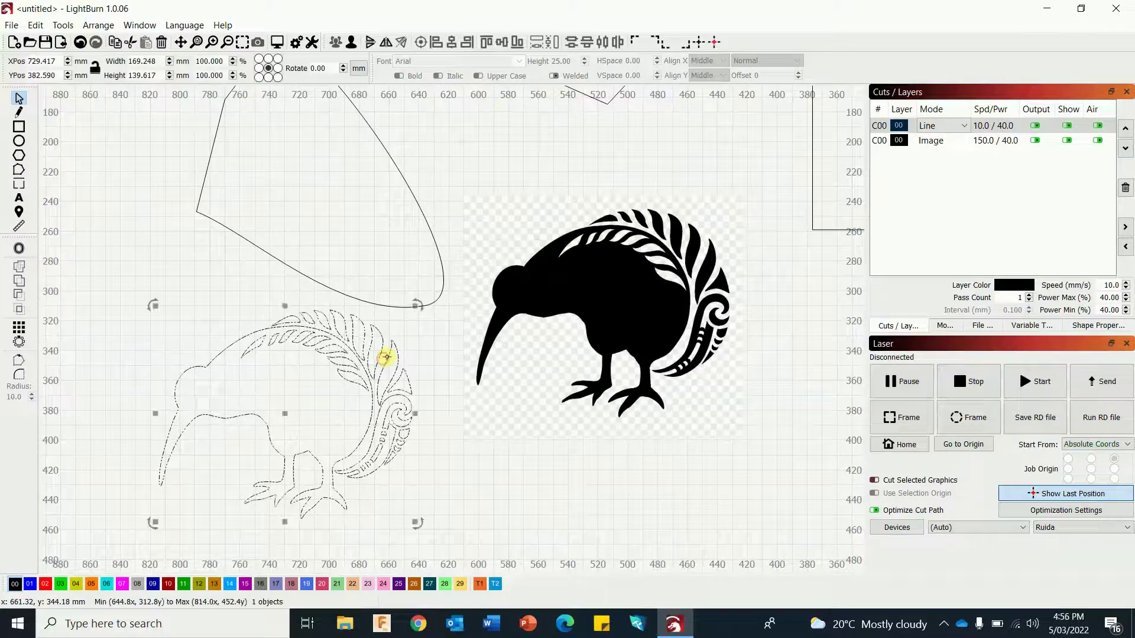
left_click(967, 127)
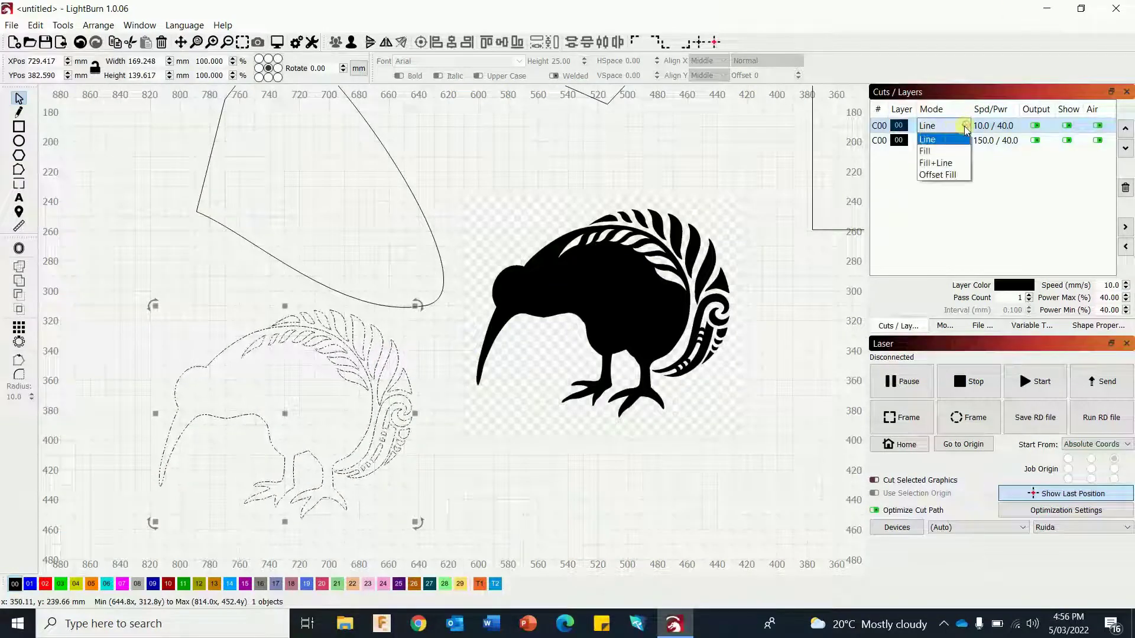
Step: Set the black layer C00 mode to Fill+Line
left_click(940, 165)
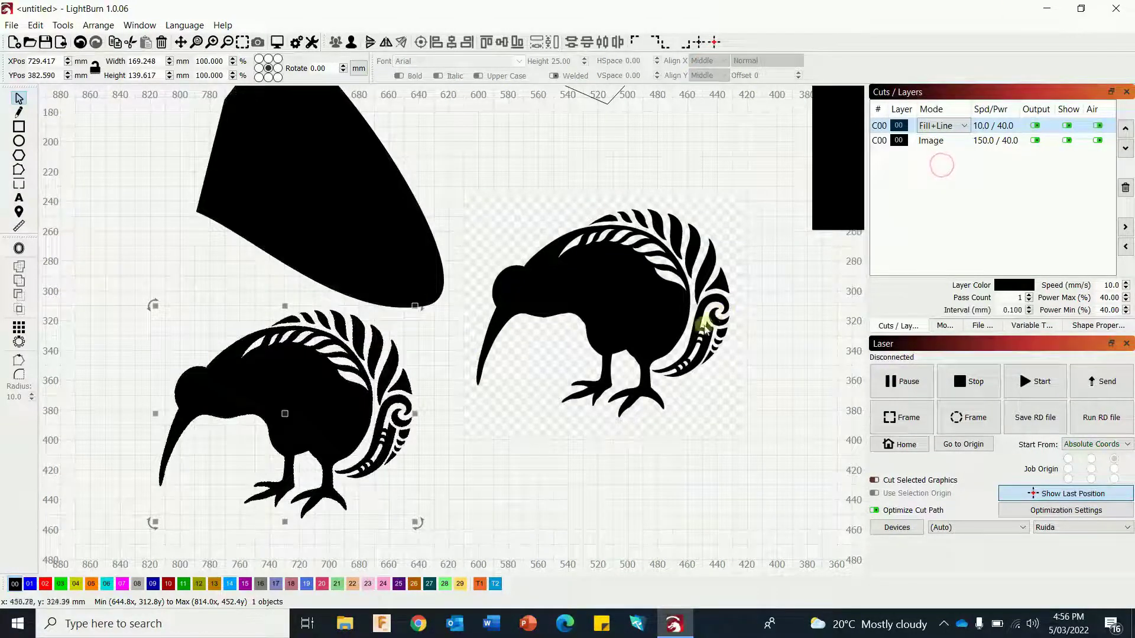
scroll(768, 334, "up", 2)
scroll(791, 331, "down", 8)
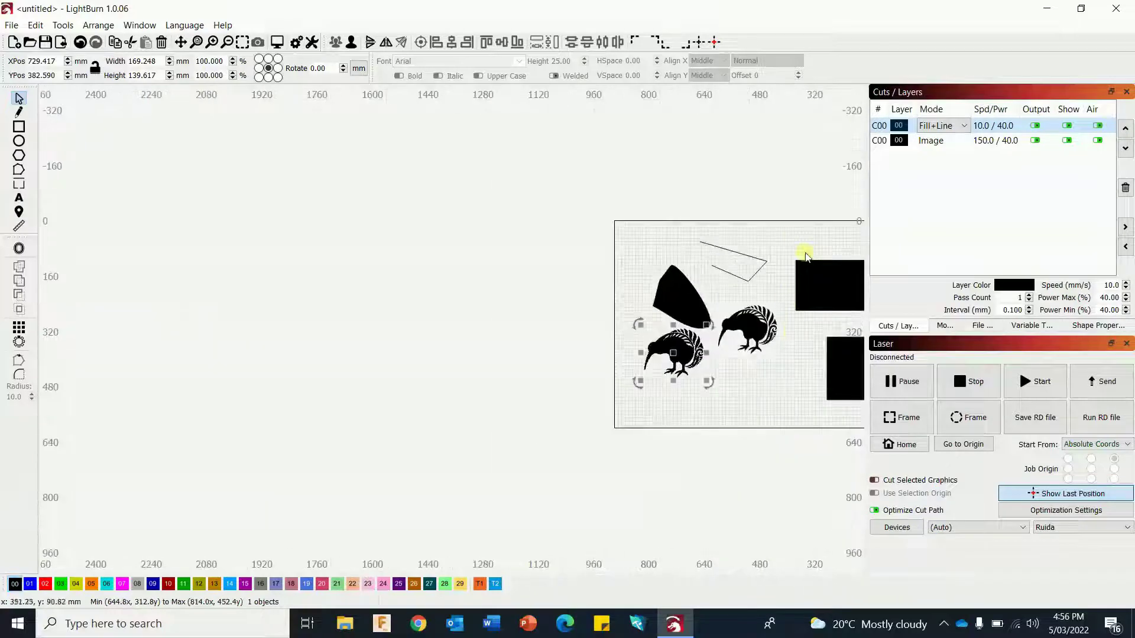
Step: Put the top-right rectangle on blue layer 01, move it below the kiwis, and set C01 to Line
left_click(839, 260)
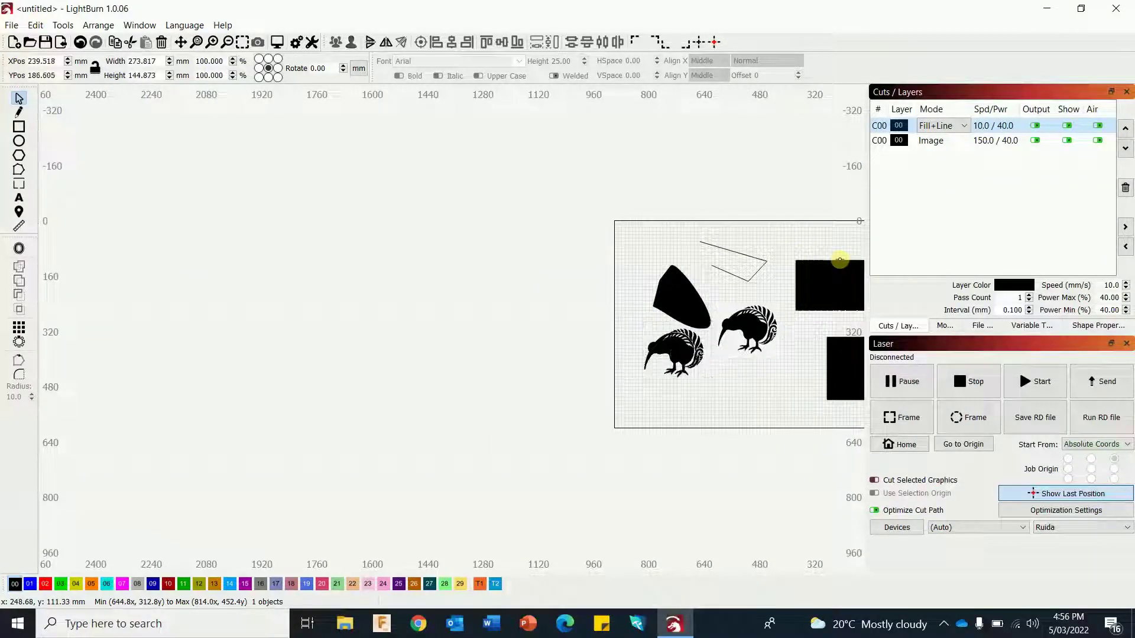
left_click(31, 585)
left_click(841, 283)
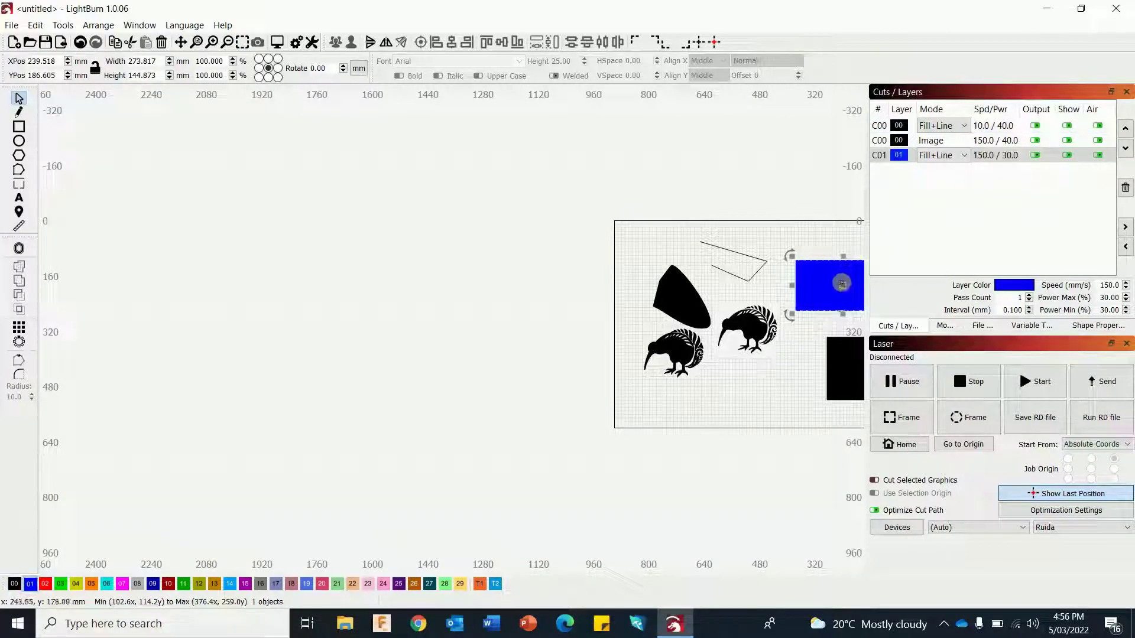
left_click_drag(842, 283, 756, 395)
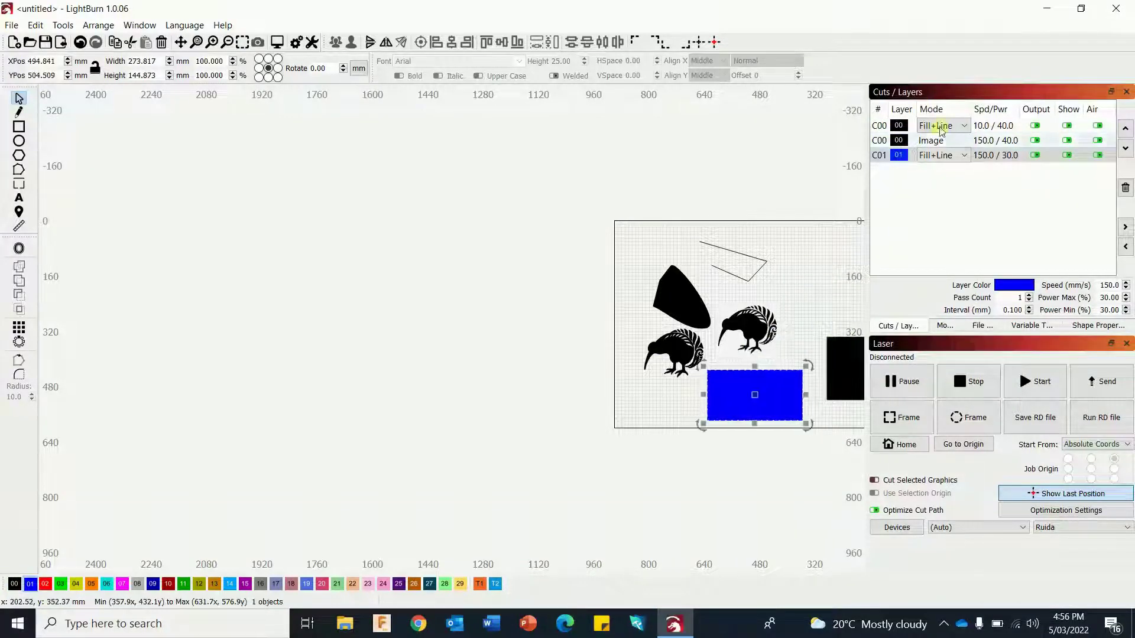
left_click(963, 156)
left_click(928, 169)
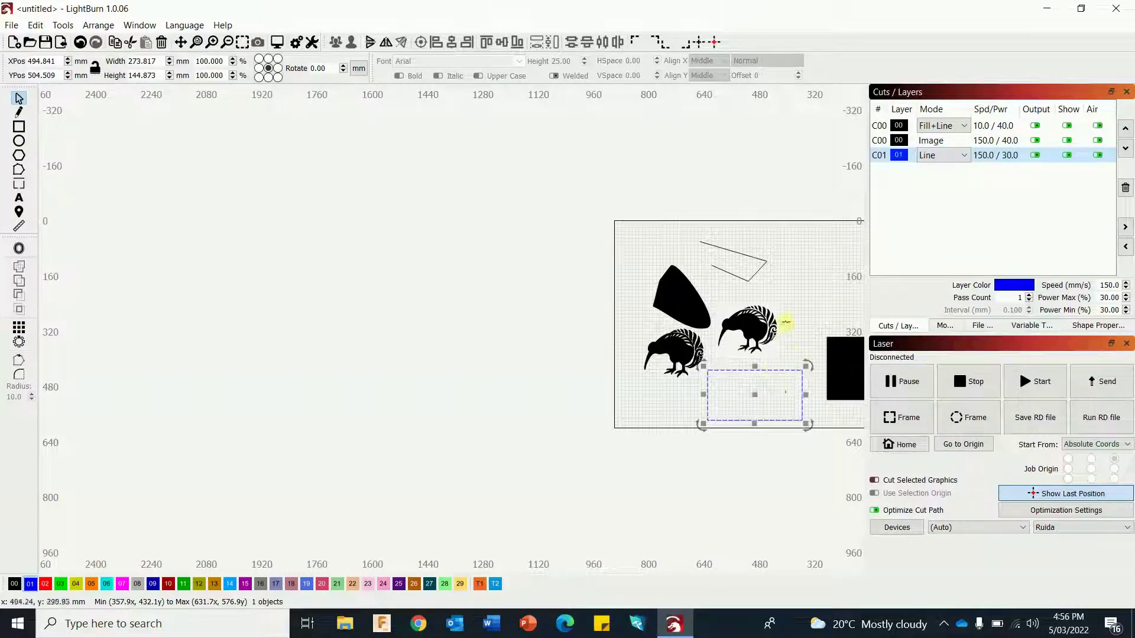
left_click(768, 342)
scroll(754, 329, "up", 3)
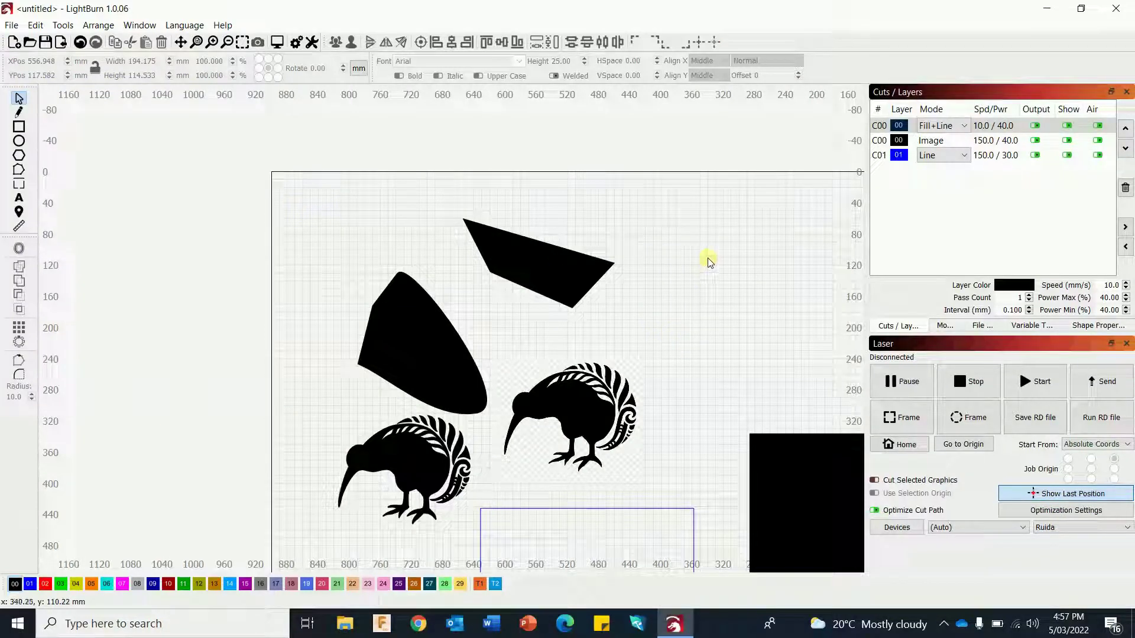
Step: Add the text 'Kiwi' right of the kiwi shape in Arial Black
left_click(19, 199)
left_click(655, 276)
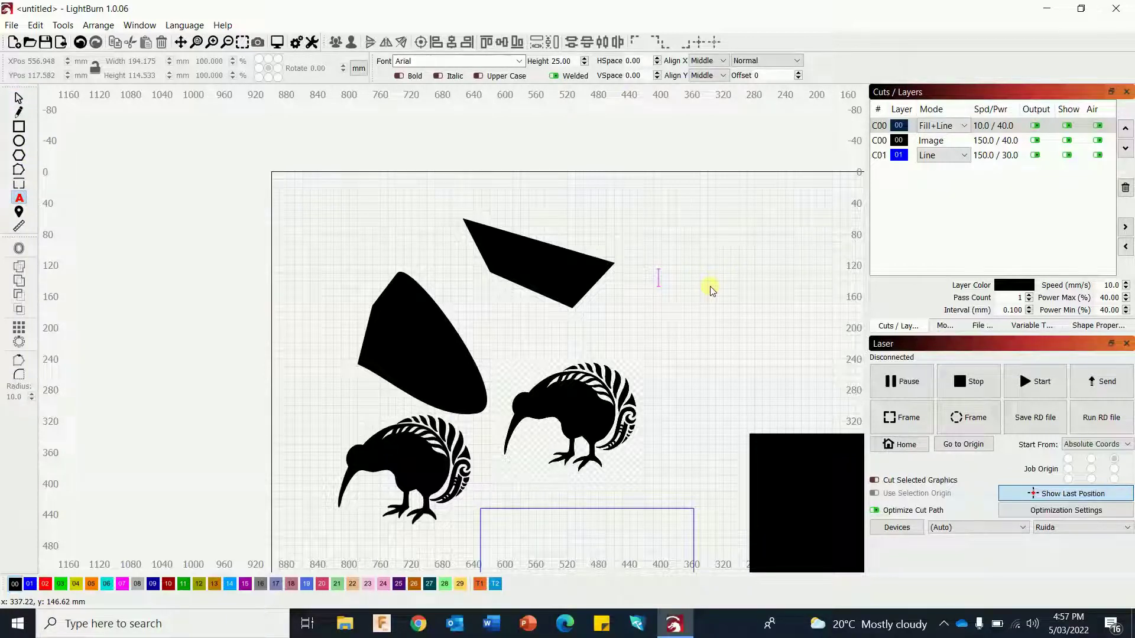
type("K")
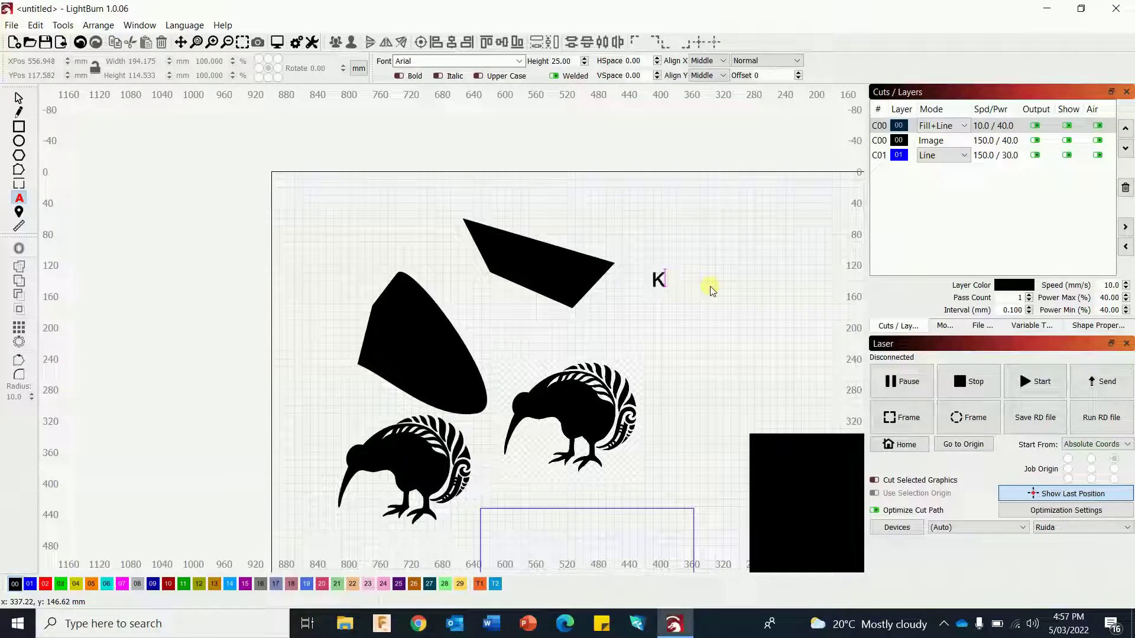
type("iwi")
scroll(688, 342, "up", 2)
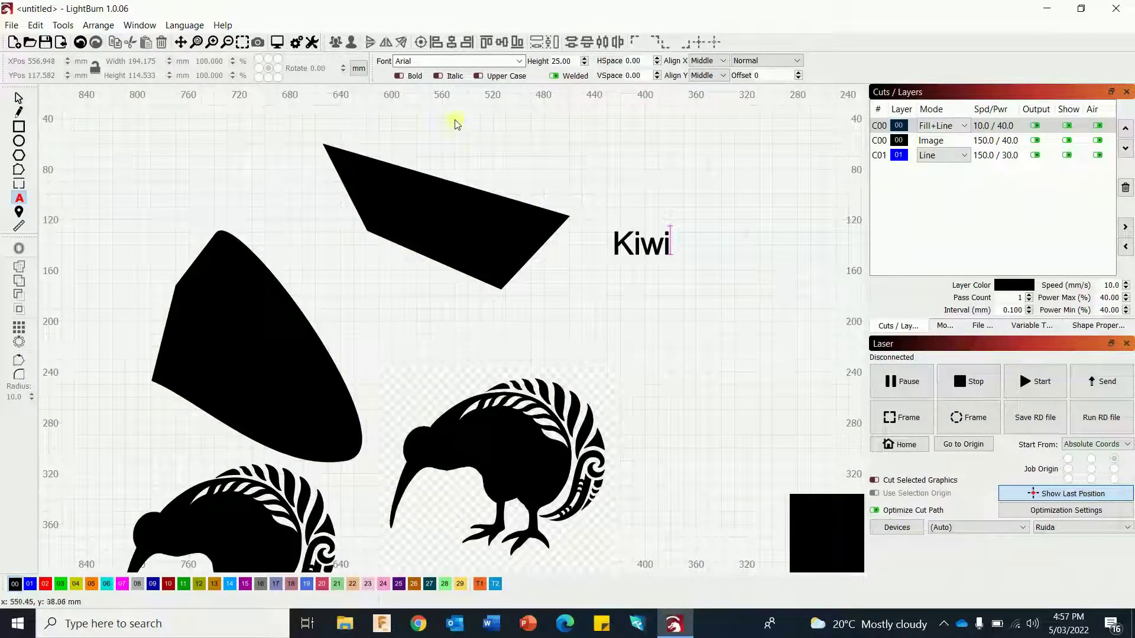
left_click(518, 60)
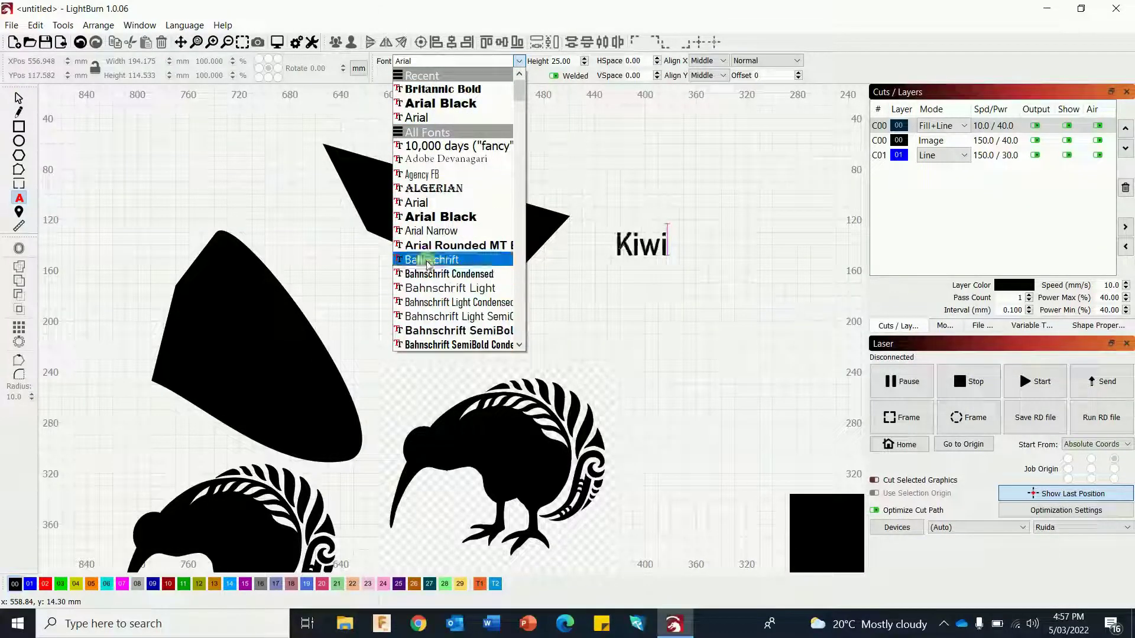
left_click(441, 217)
scroll(707, 289, "up", 2)
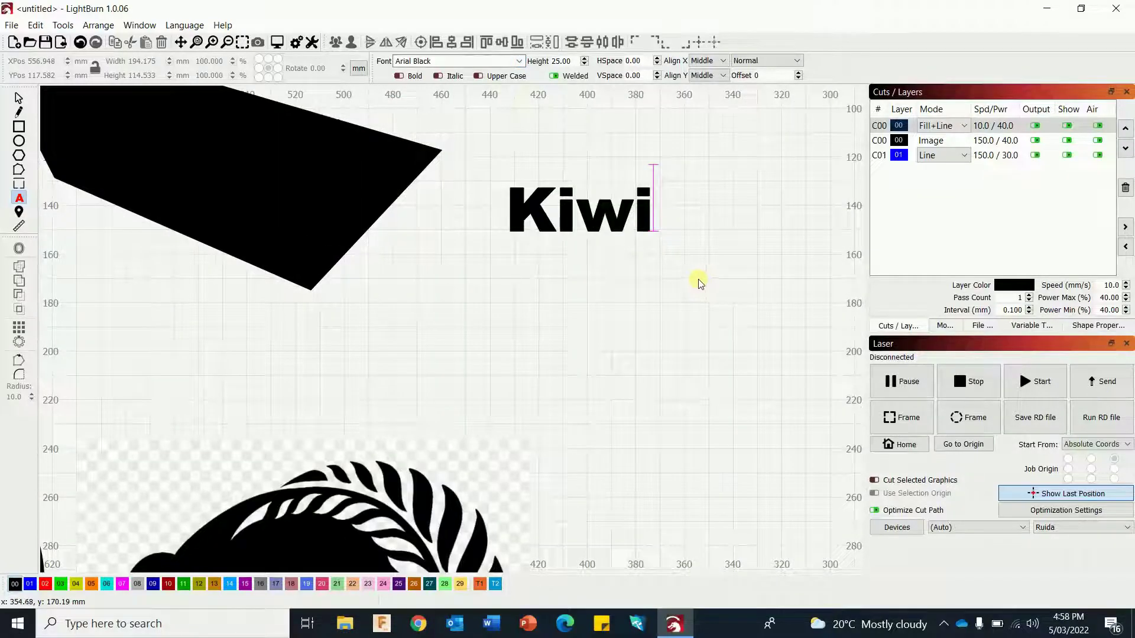
scroll(697, 281, "down", 3)
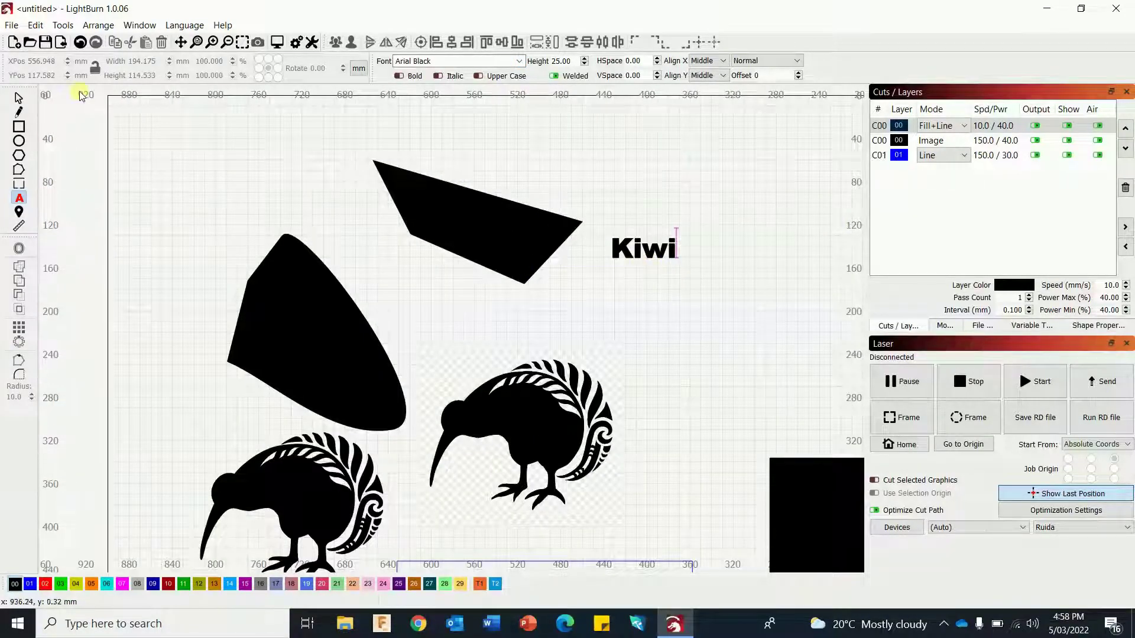
Step: Keep the Kiwi text in Arial Black and move it onto blue layer 01
left_click(23, 99)
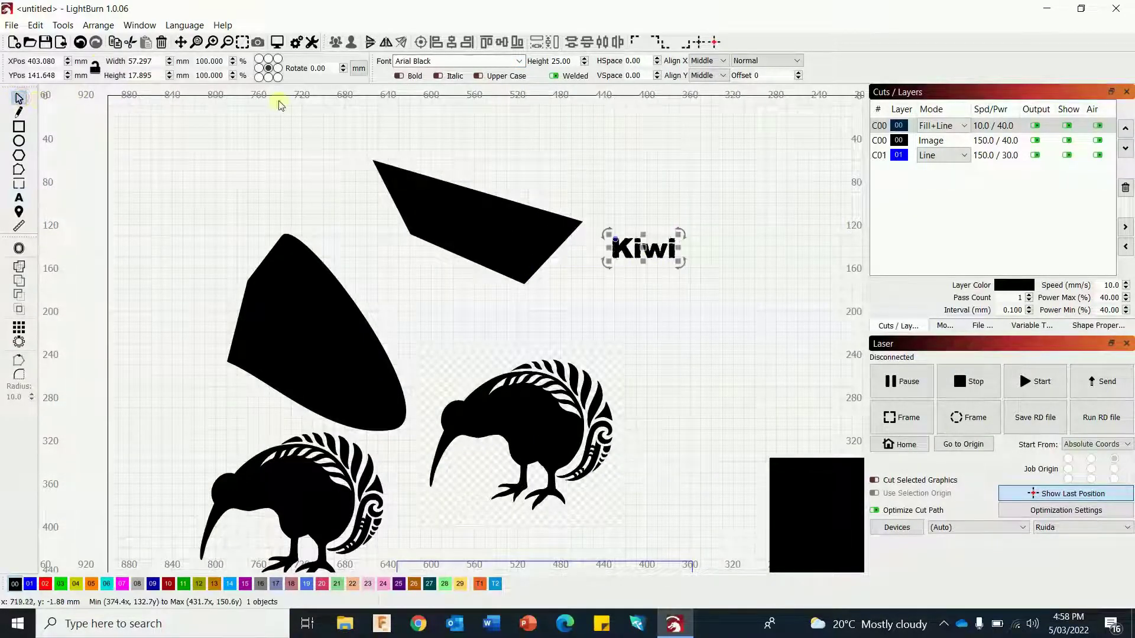
left_click(520, 61)
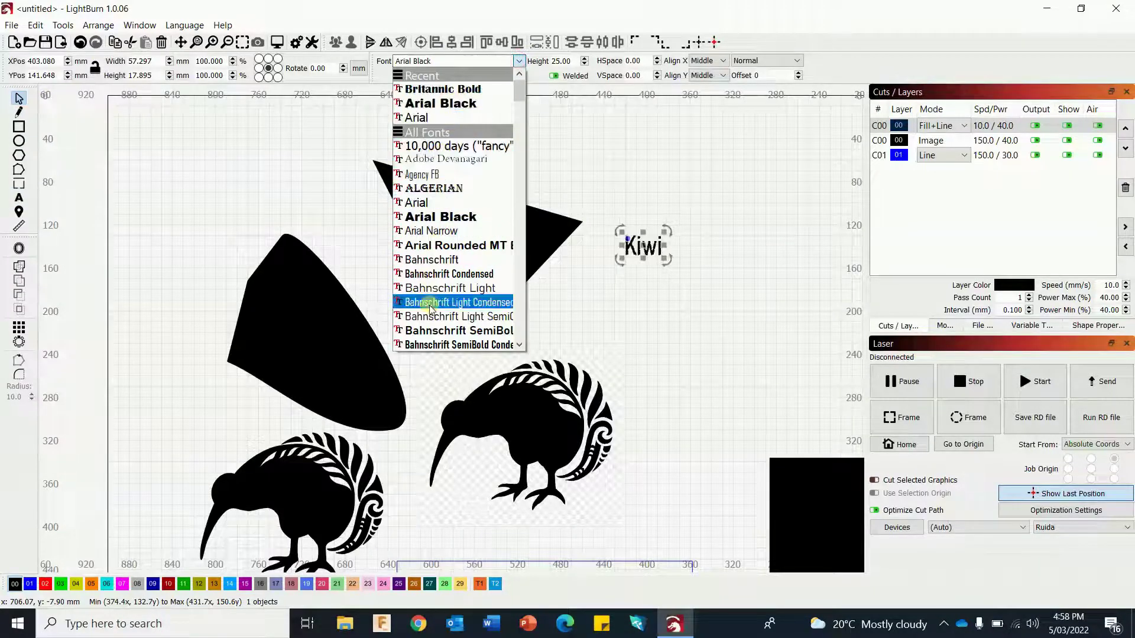
left_click(447, 222)
left_click(739, 285)
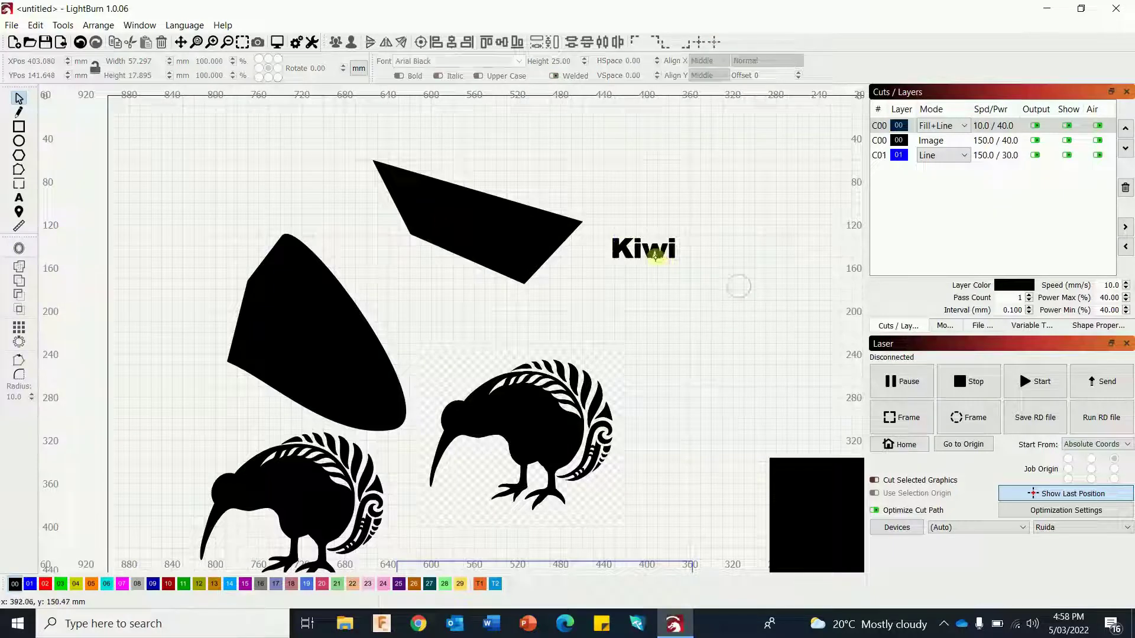
left_click(657, 256)
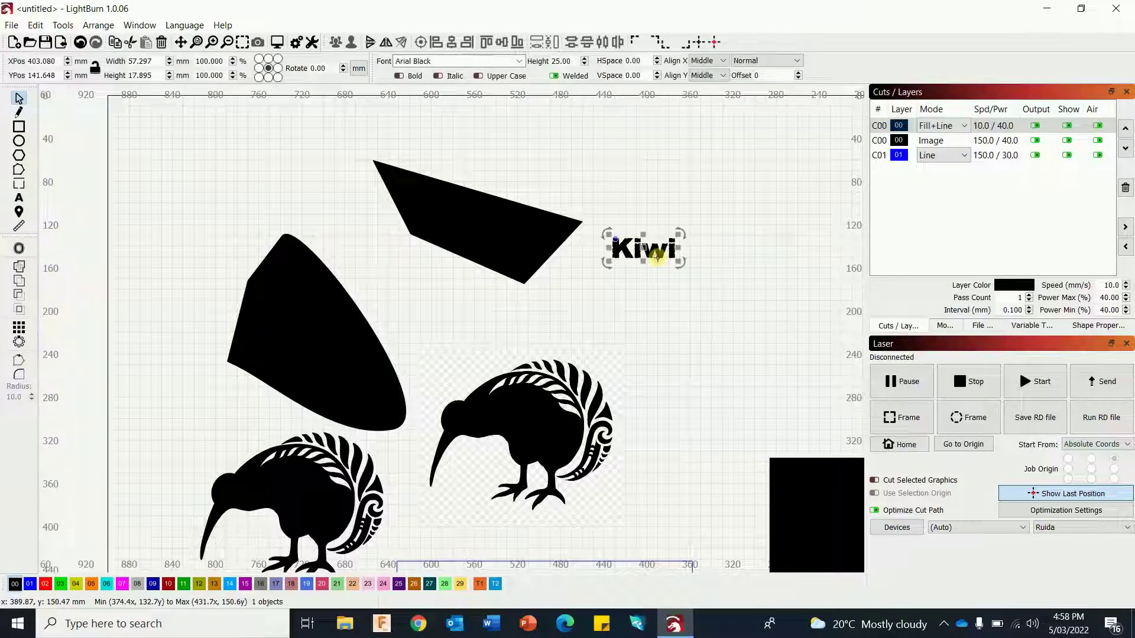
left_click(29, 584)
left_click(692, 328)
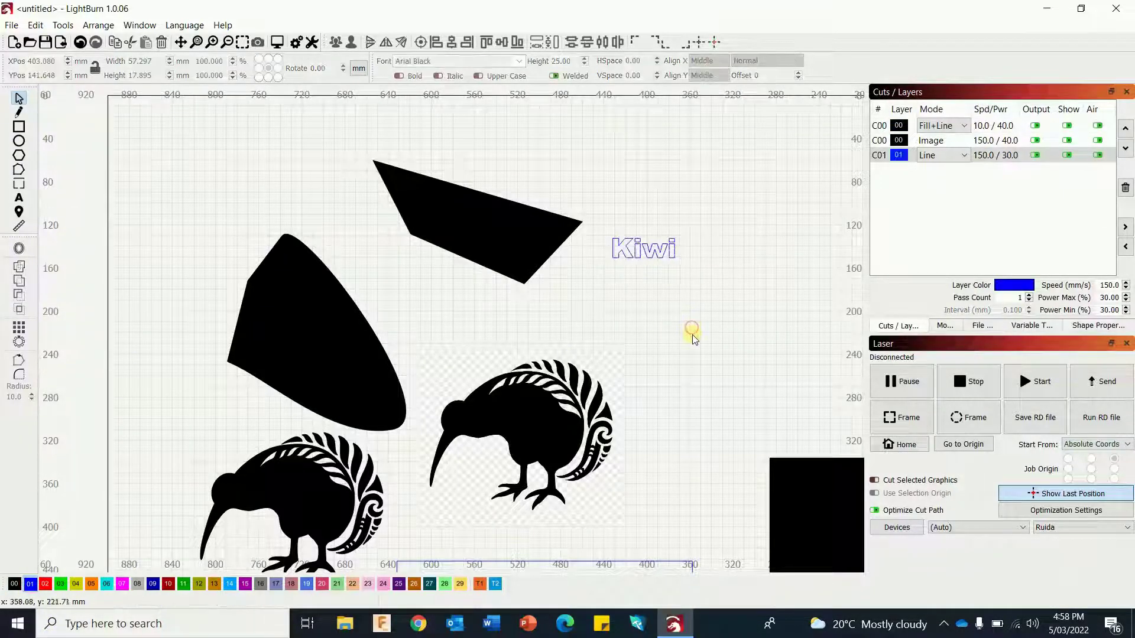
scroll(693, 335, "up", 5)
Step: Draw large, medium and small circles to the right of the kiwi
scroll(691, 334, "down", 10)
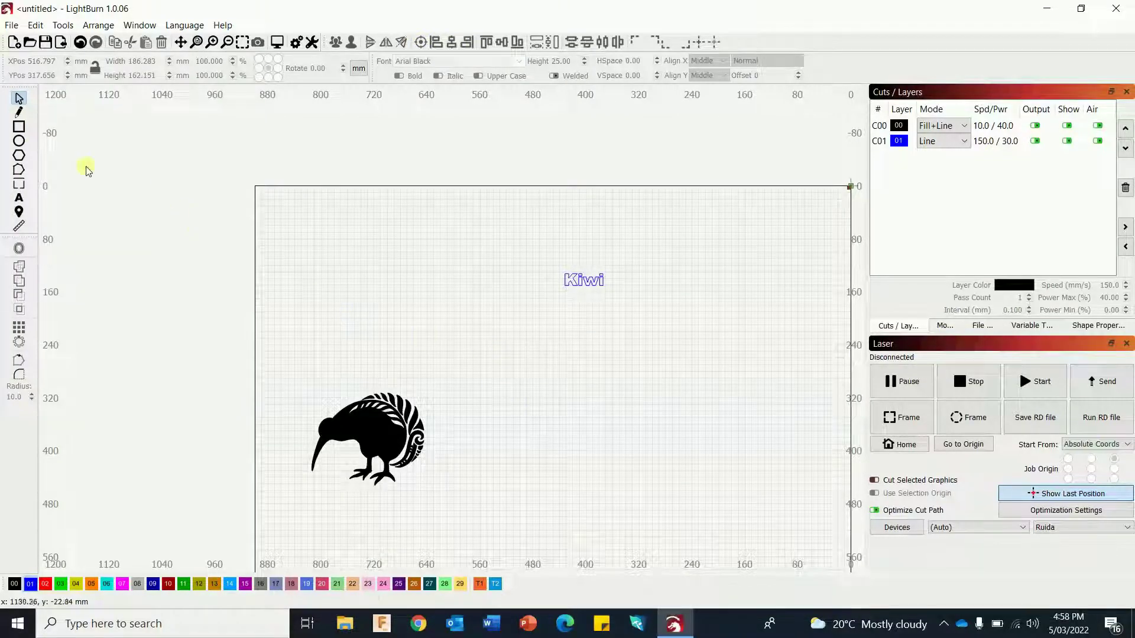
left_click(19, 142)
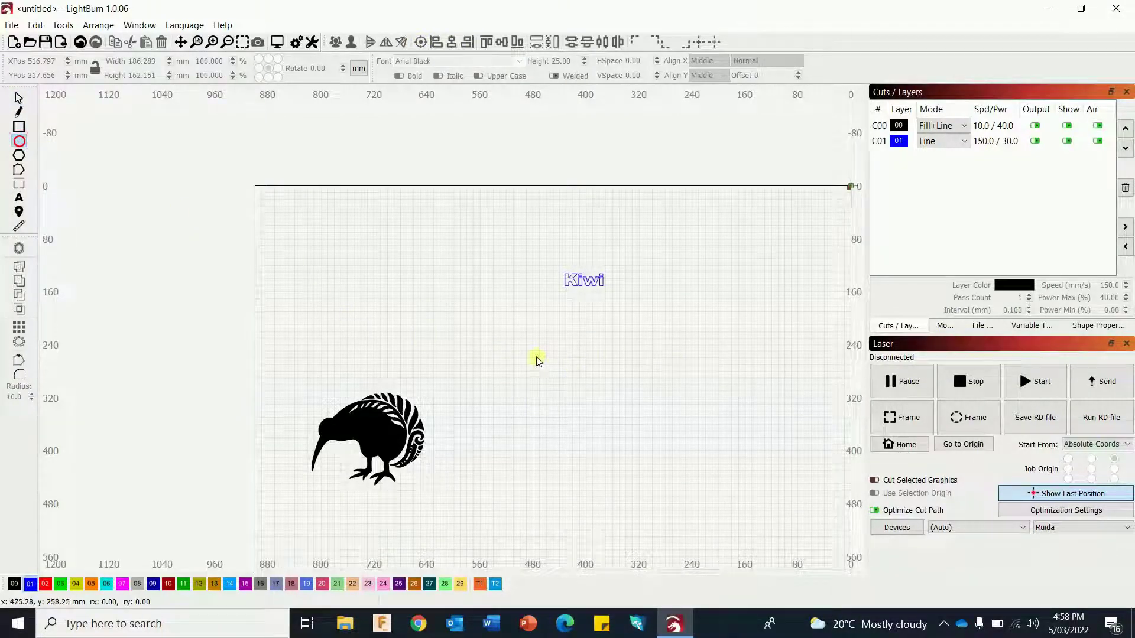
left_click_drag(537, 359, 650, 449)
left_click_drag(597, 383, 669, 456)
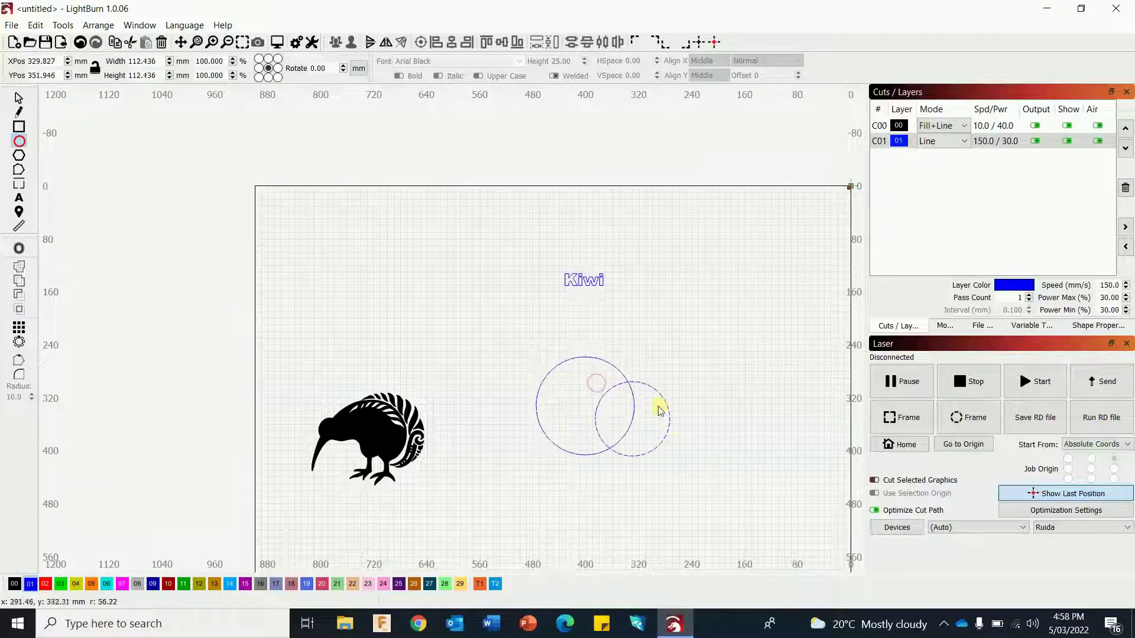
left_click_drag(655, 405, 686, 438)
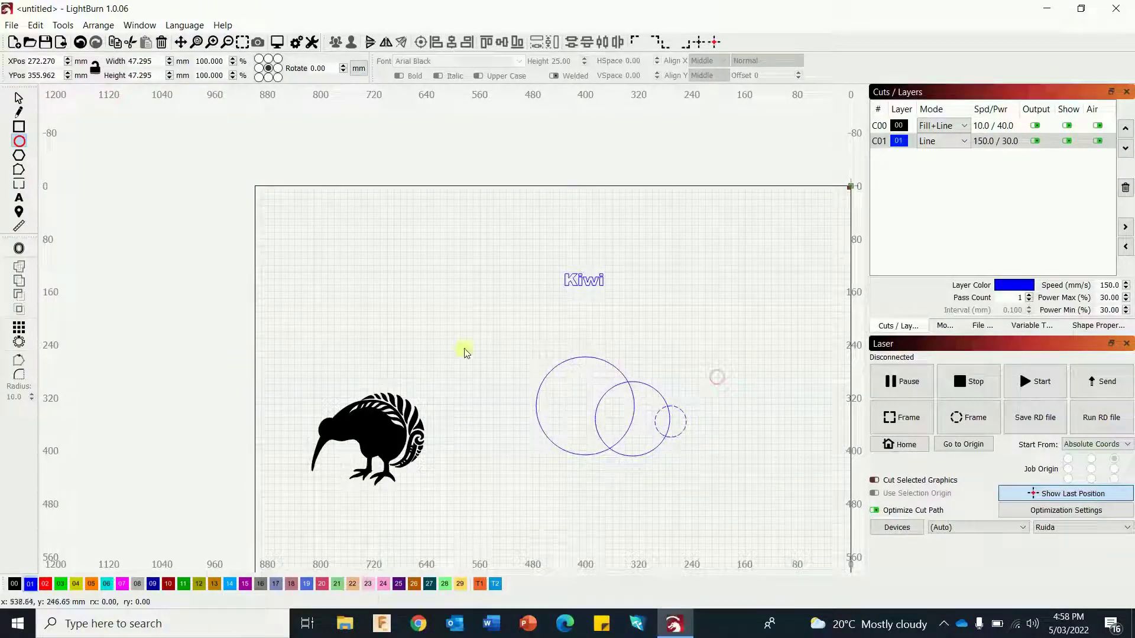
Step: Select the three circles and align their centres to make them concentric
left_click(18, 98)
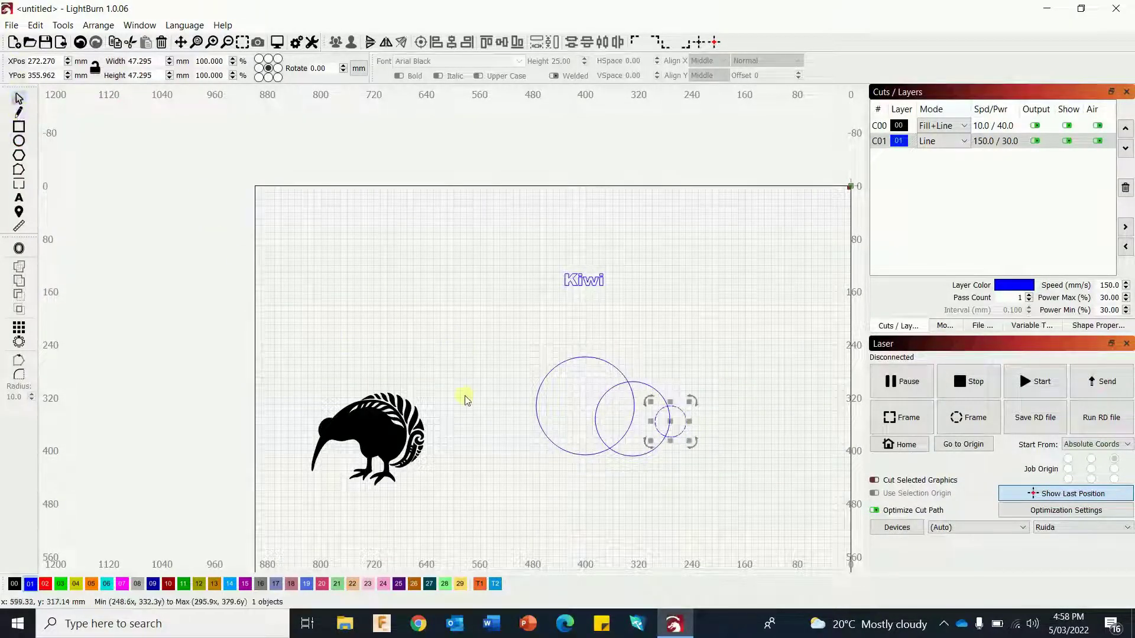
left_click_drag(452, 327, 717, 489)
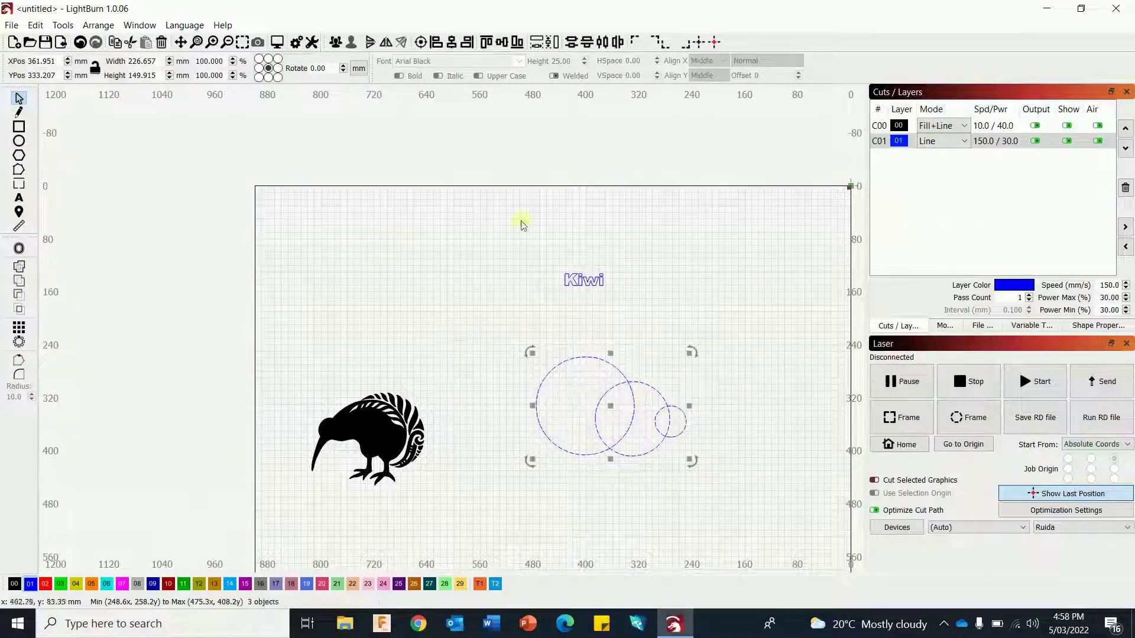
left_click(422, 46)
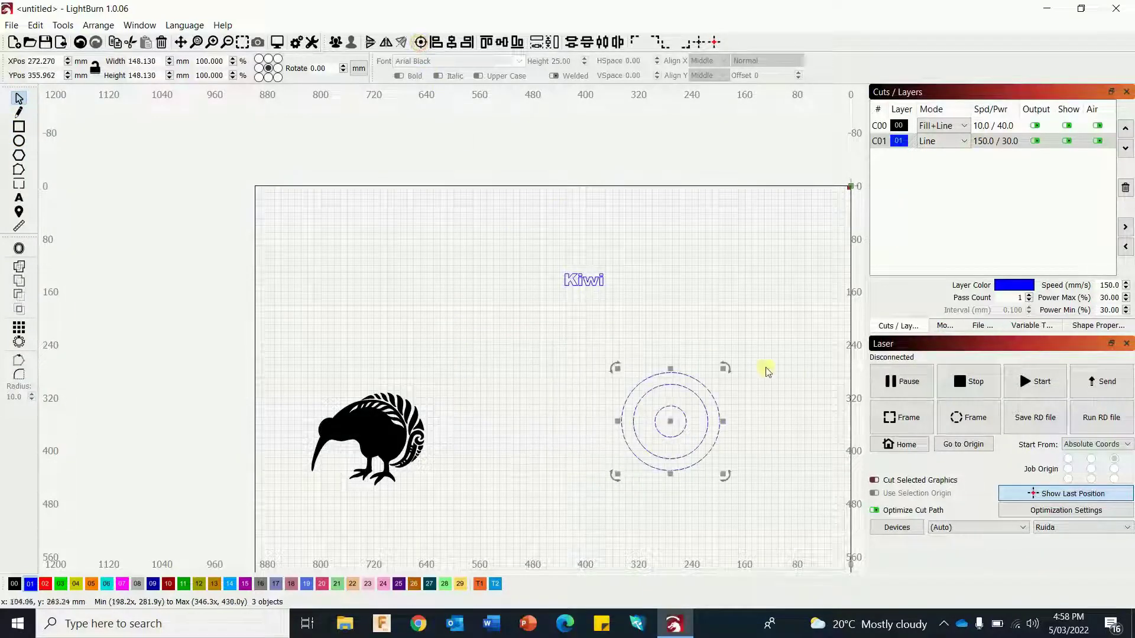
left_click(790, 395)
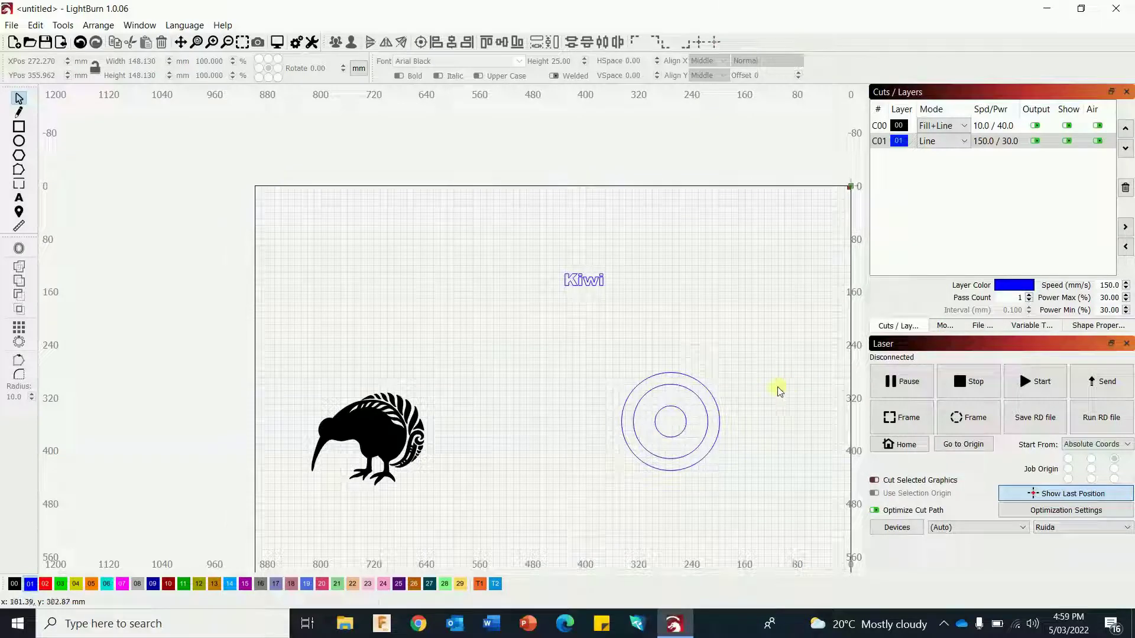
Step: Draw two squares and a long thin rectangle above the kiwi, then select them with the Kiwi text
left_click(19, 127)
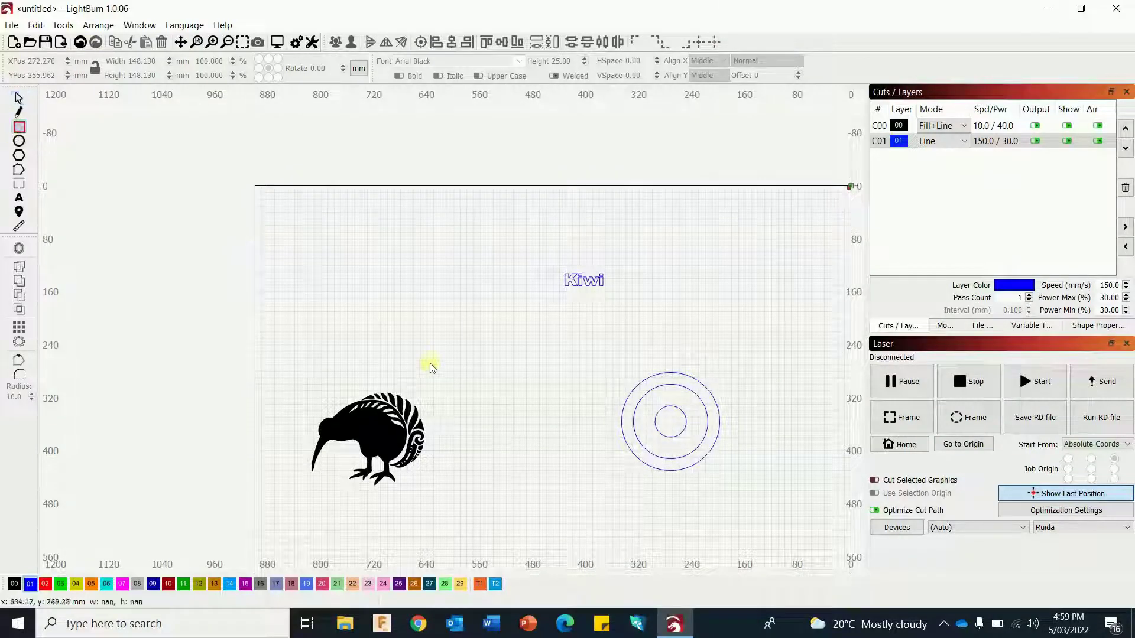
mouse_move(318, 284)
left_mouse_down()
mouse_move(367, 314)
mouse_move(375, 341)
left_mouse_up()
mouse_move(431, 318)
left_mouse_down()
mouse_move(482, 369)
mouse_move(625, 367)
left_mouse_up()
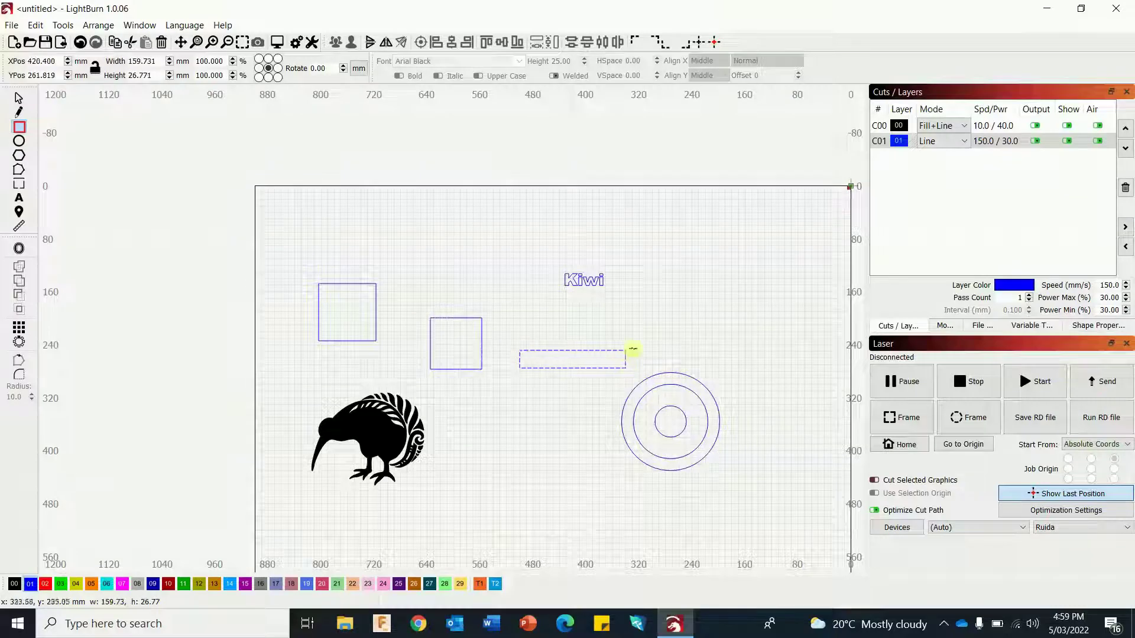
left_click(659, 332)
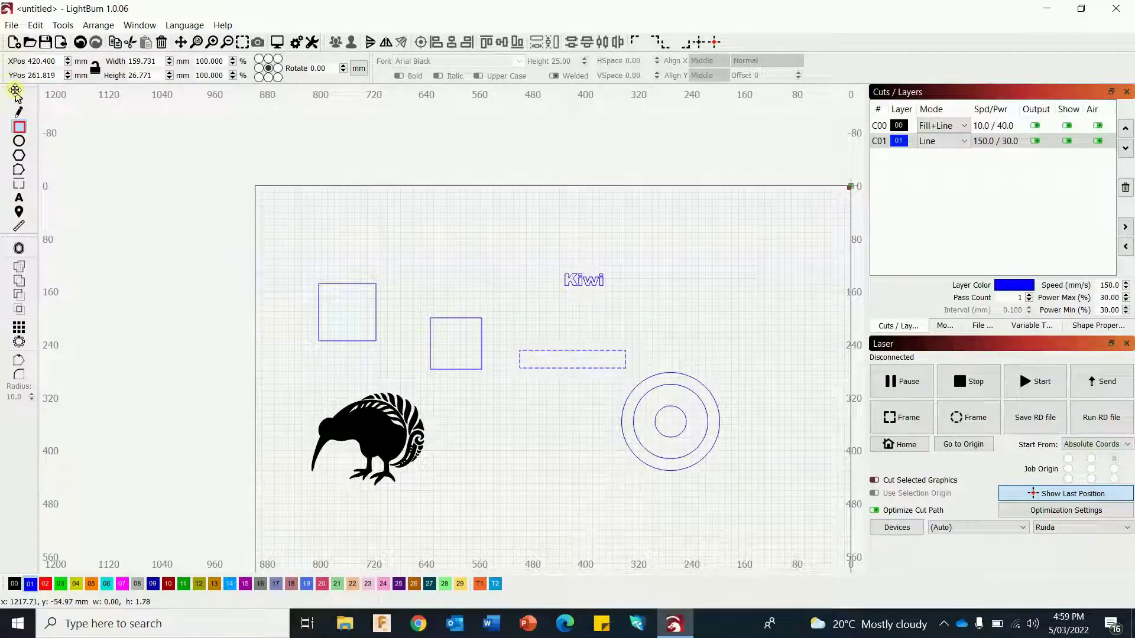
left_click(17, 96)
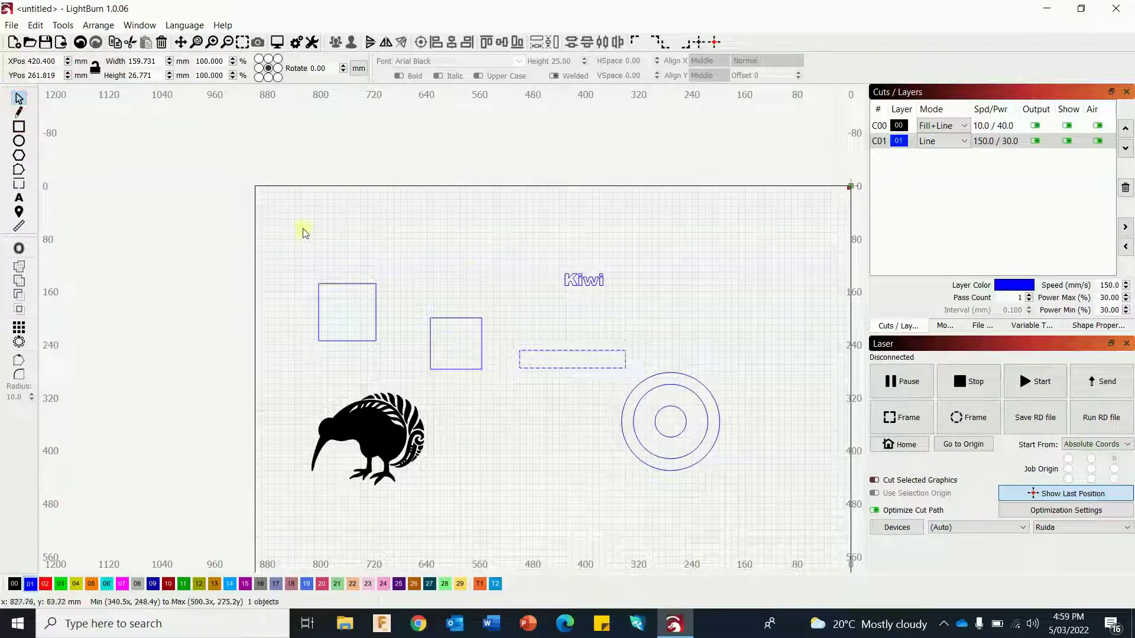
left_click_drag(276, 240, 631, 387)
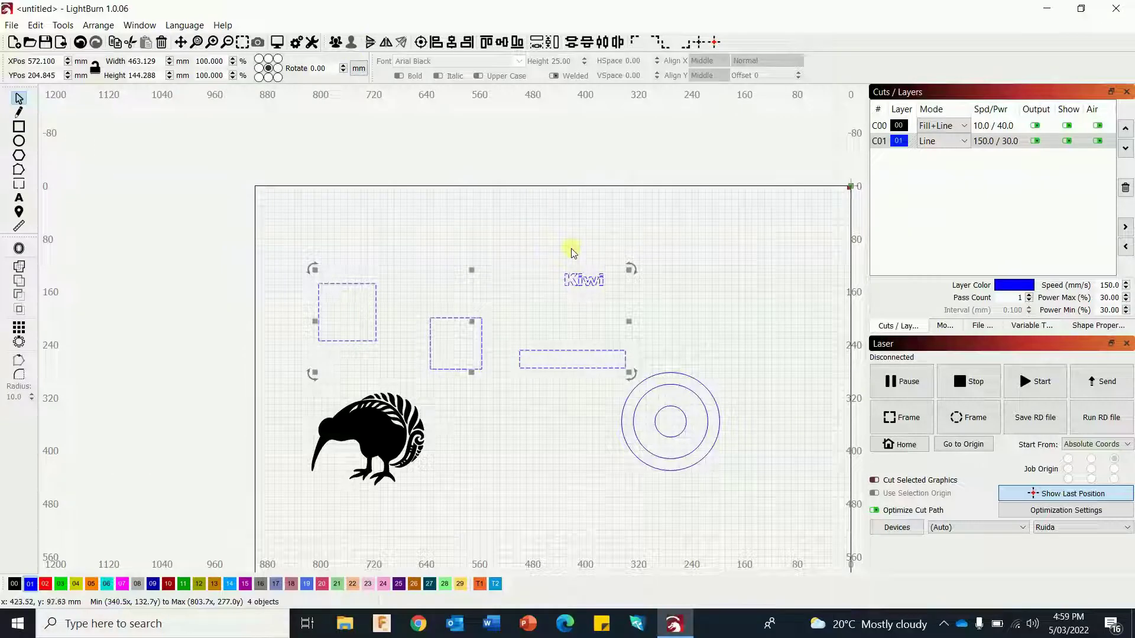
Step: Drop Kiwi from the selection, try several alignments, then Align Centers on the three rectangles
left_click(583, 281, "shift")
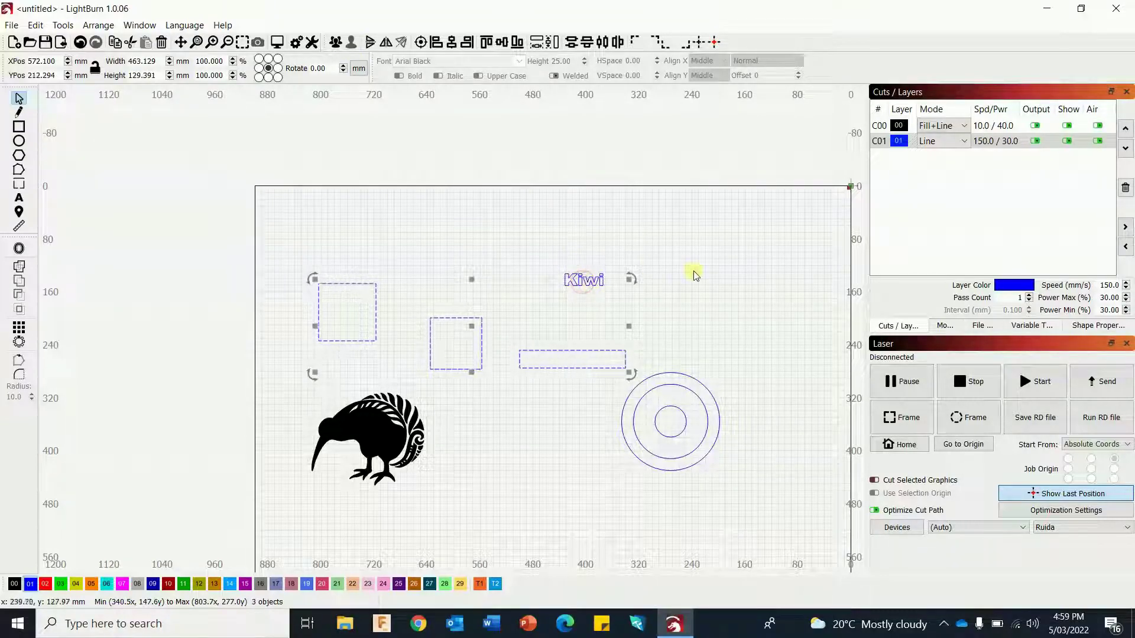
left_click(437, 48)
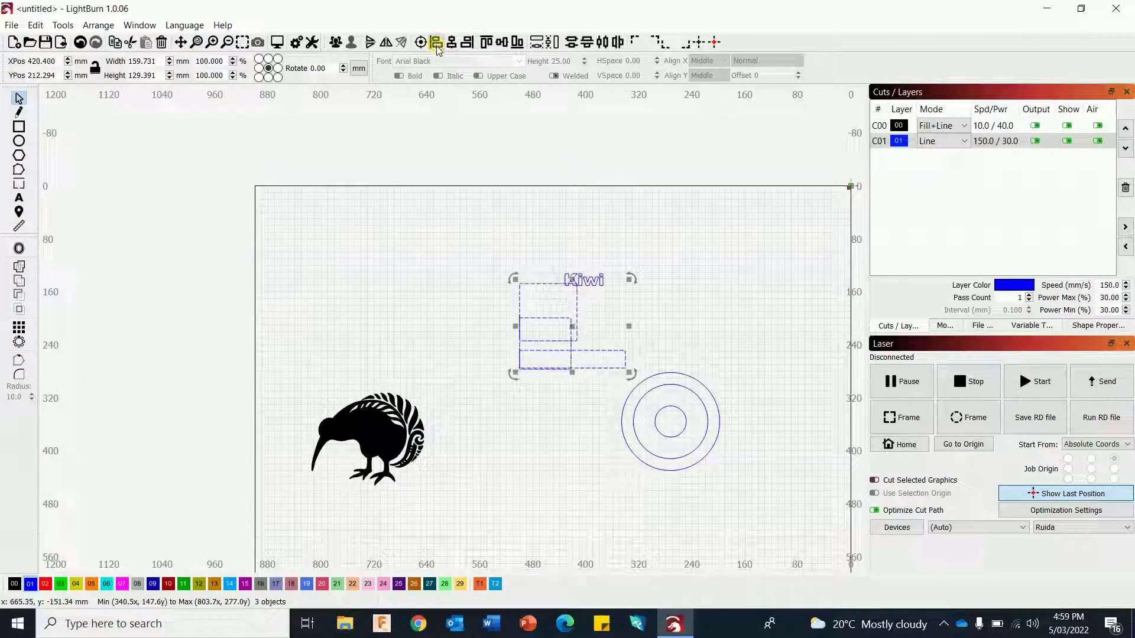
left_click(82, 44)
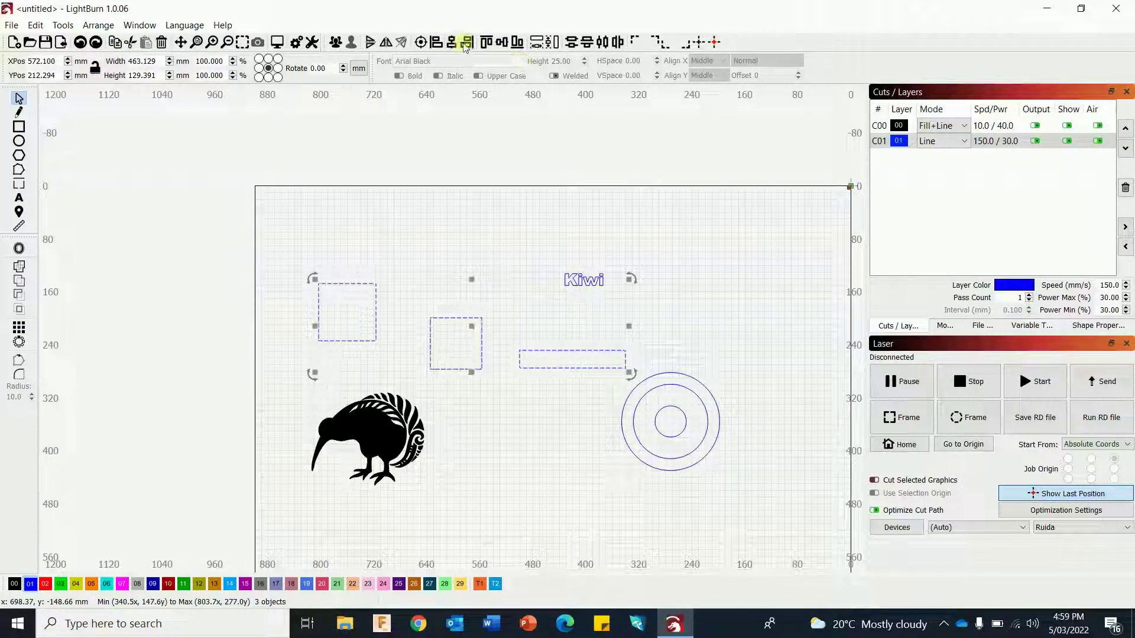
left_click(467, 42)
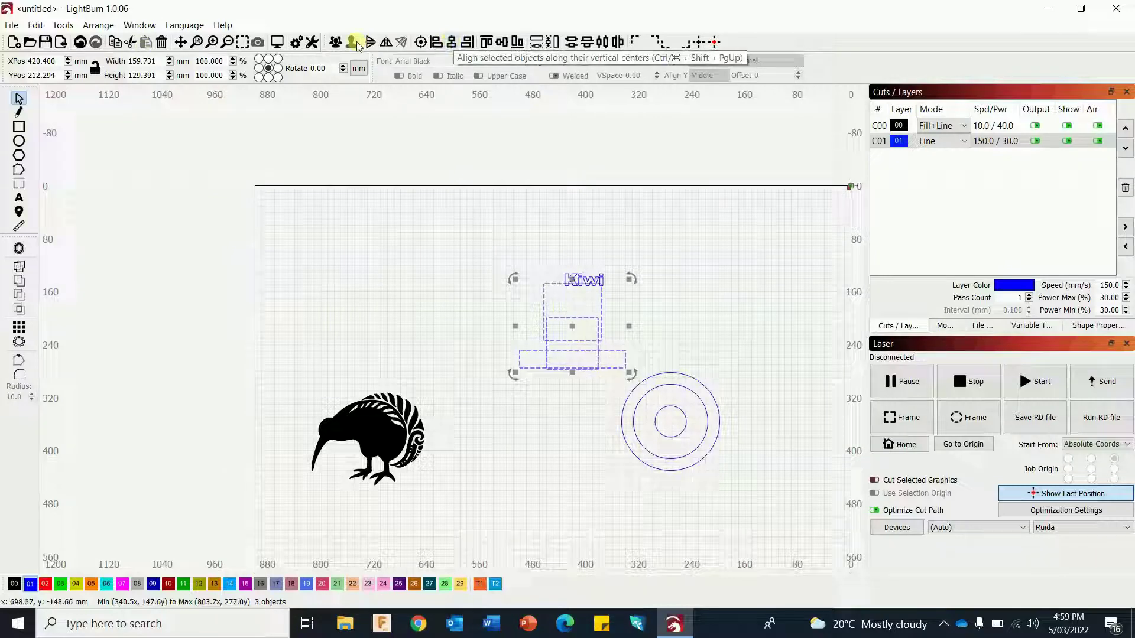
left_click(82, 43)
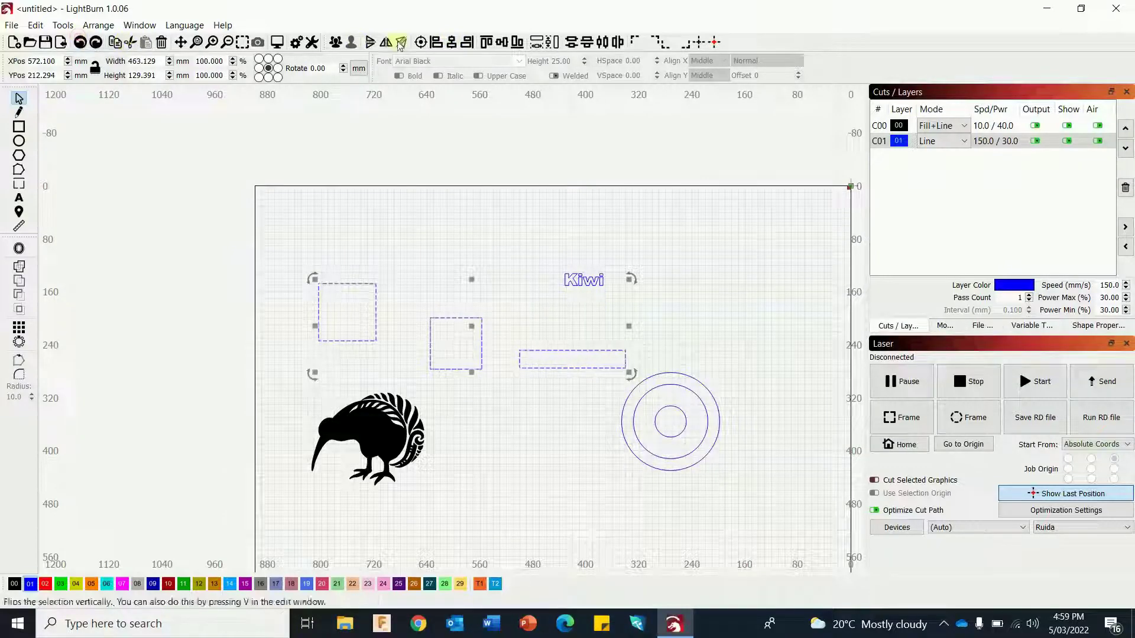
left_click(501, 42)
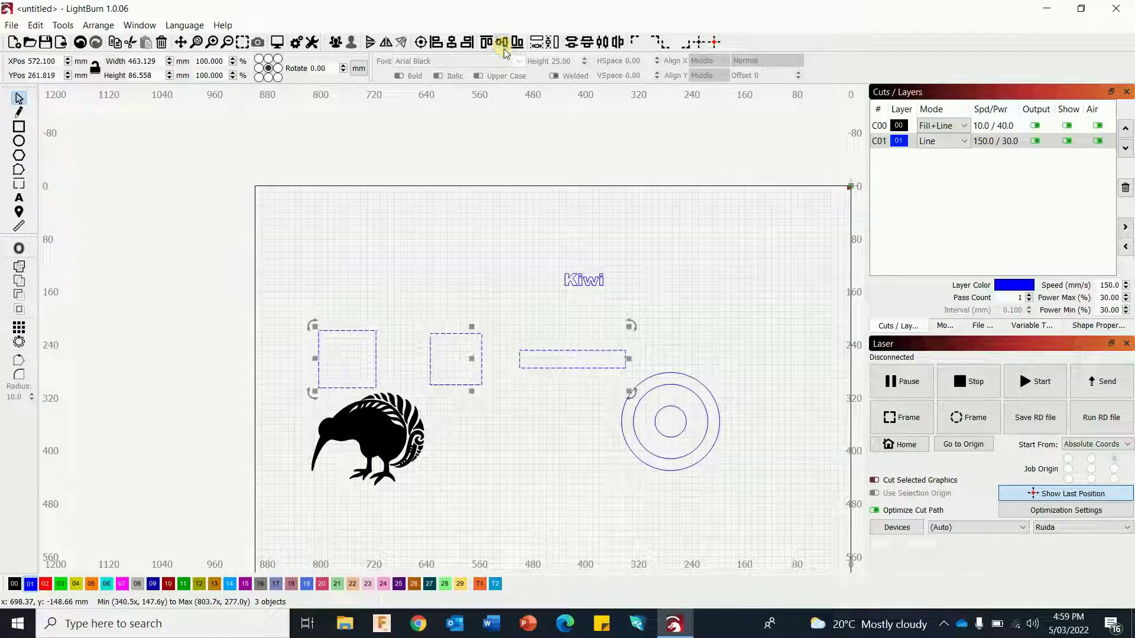
left_click(486, 43)
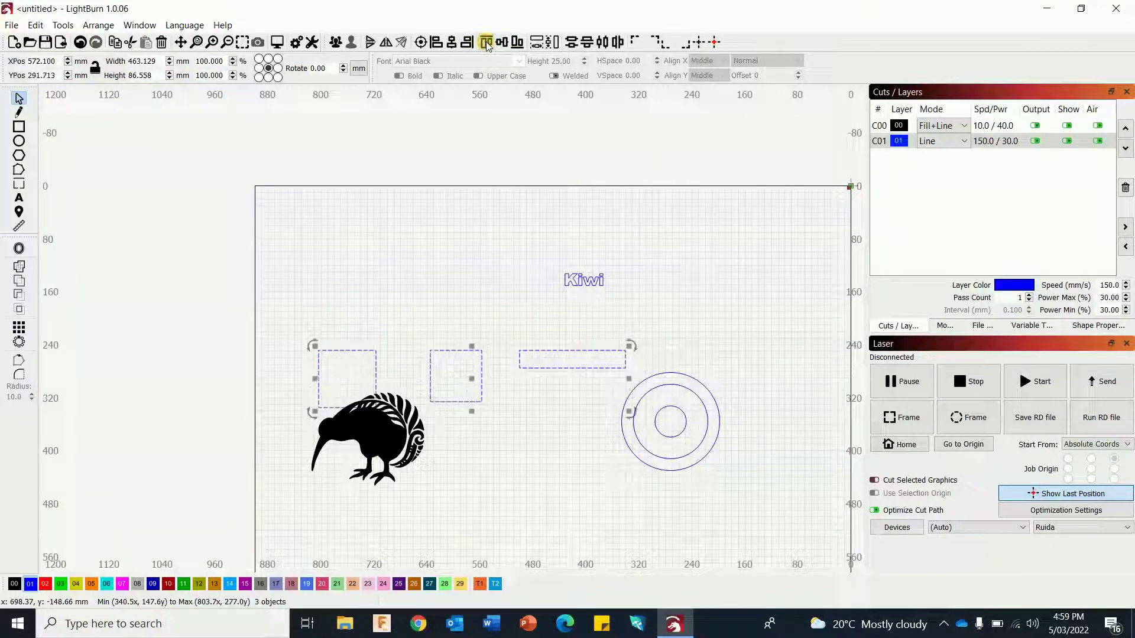
left_click(517, 44)
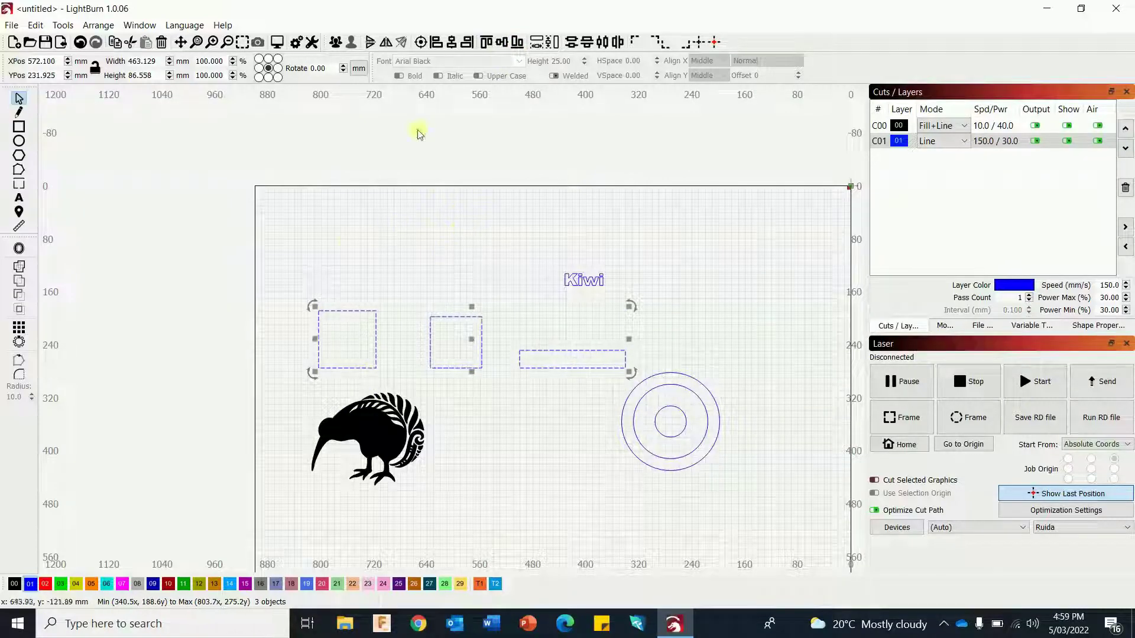
left_click(421, 43)
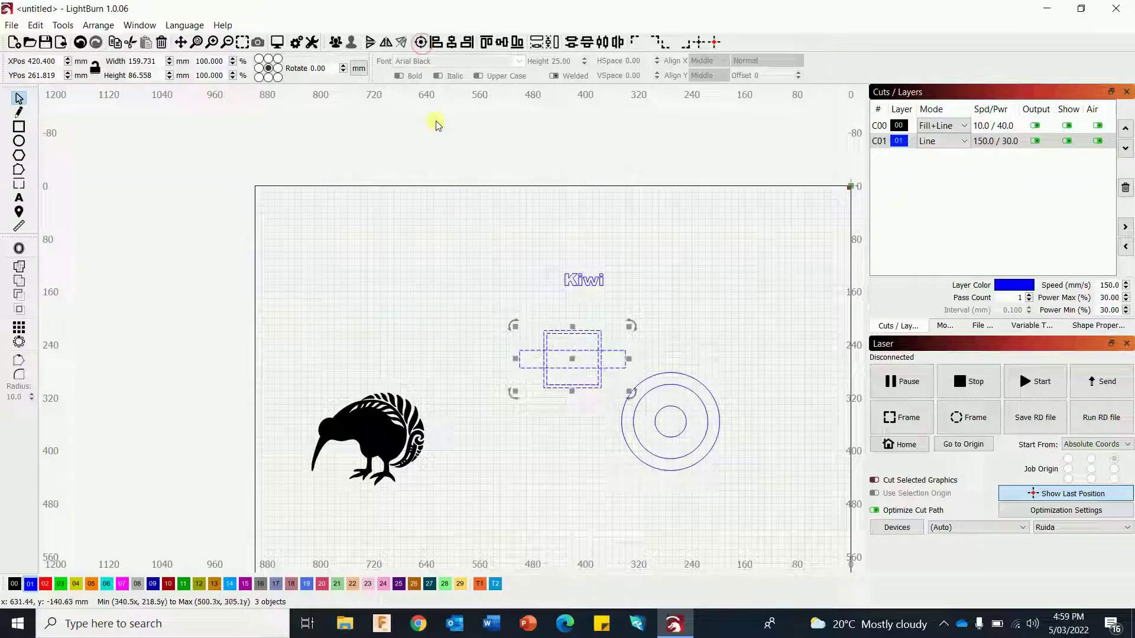
left_click(449, 235)
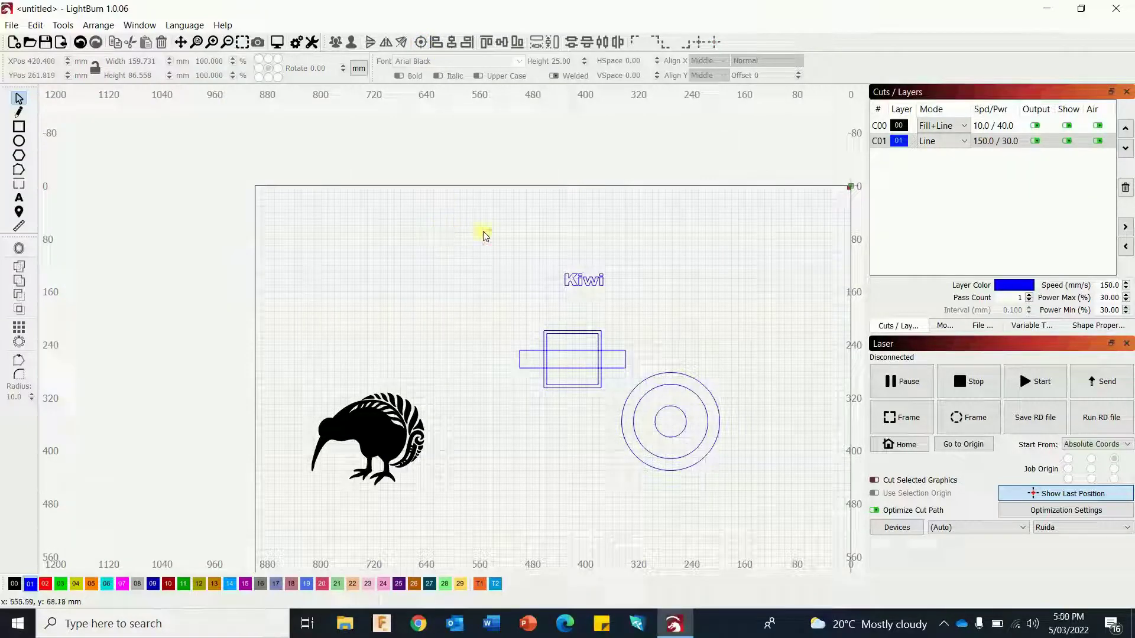